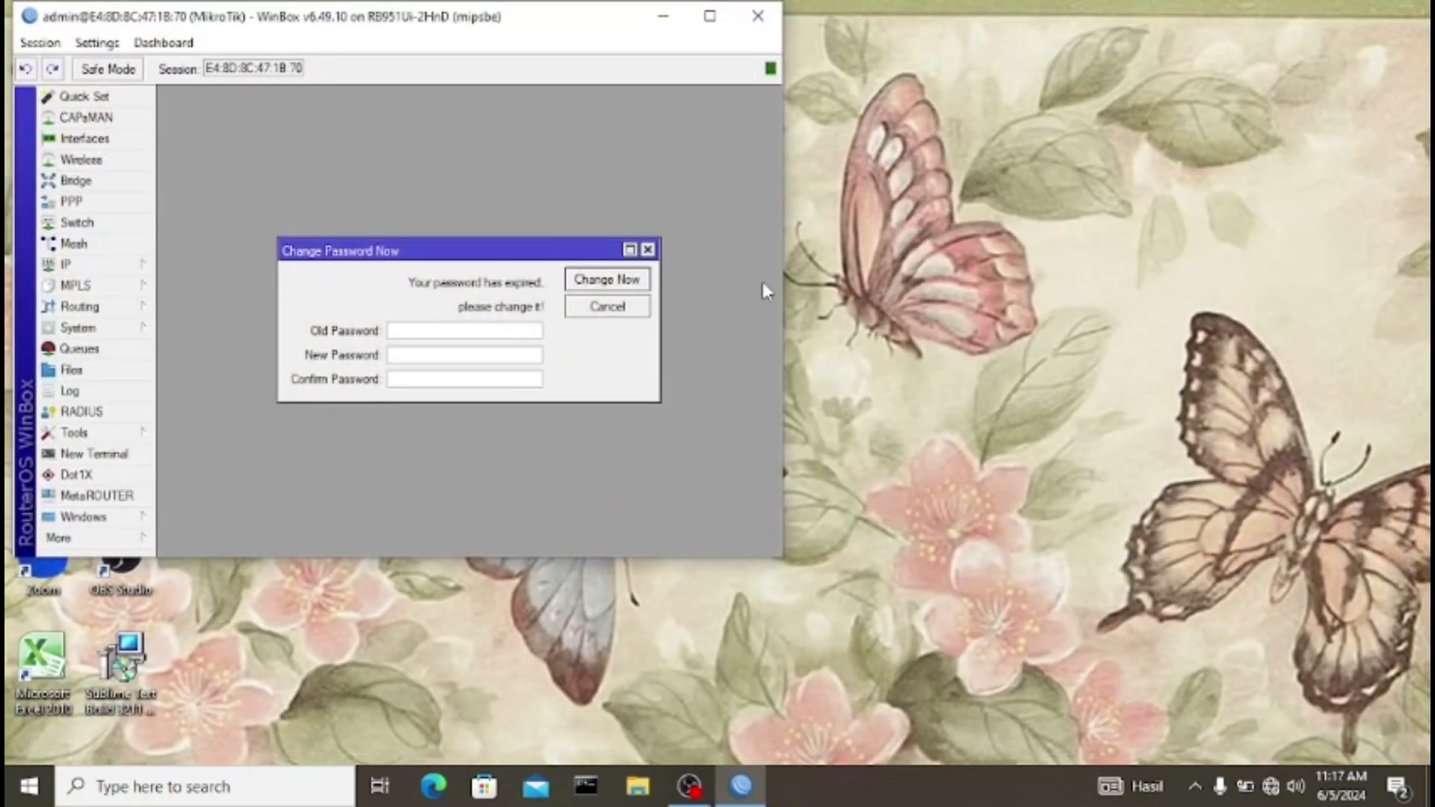
Step: Dismiss the expired-password prompt without changing the password and set the router's system identity to the owner's name
click(647, 251)
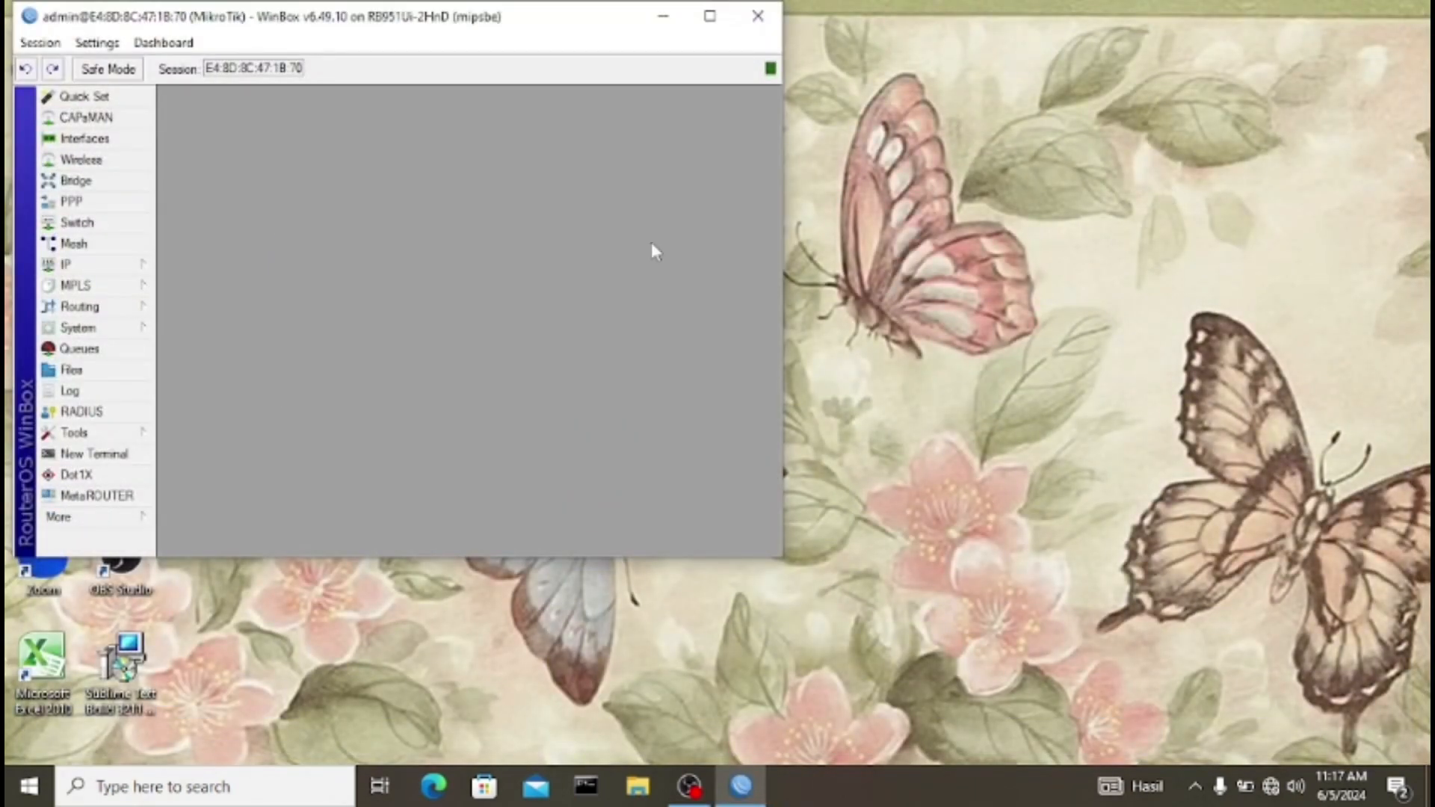
click(692, 22)
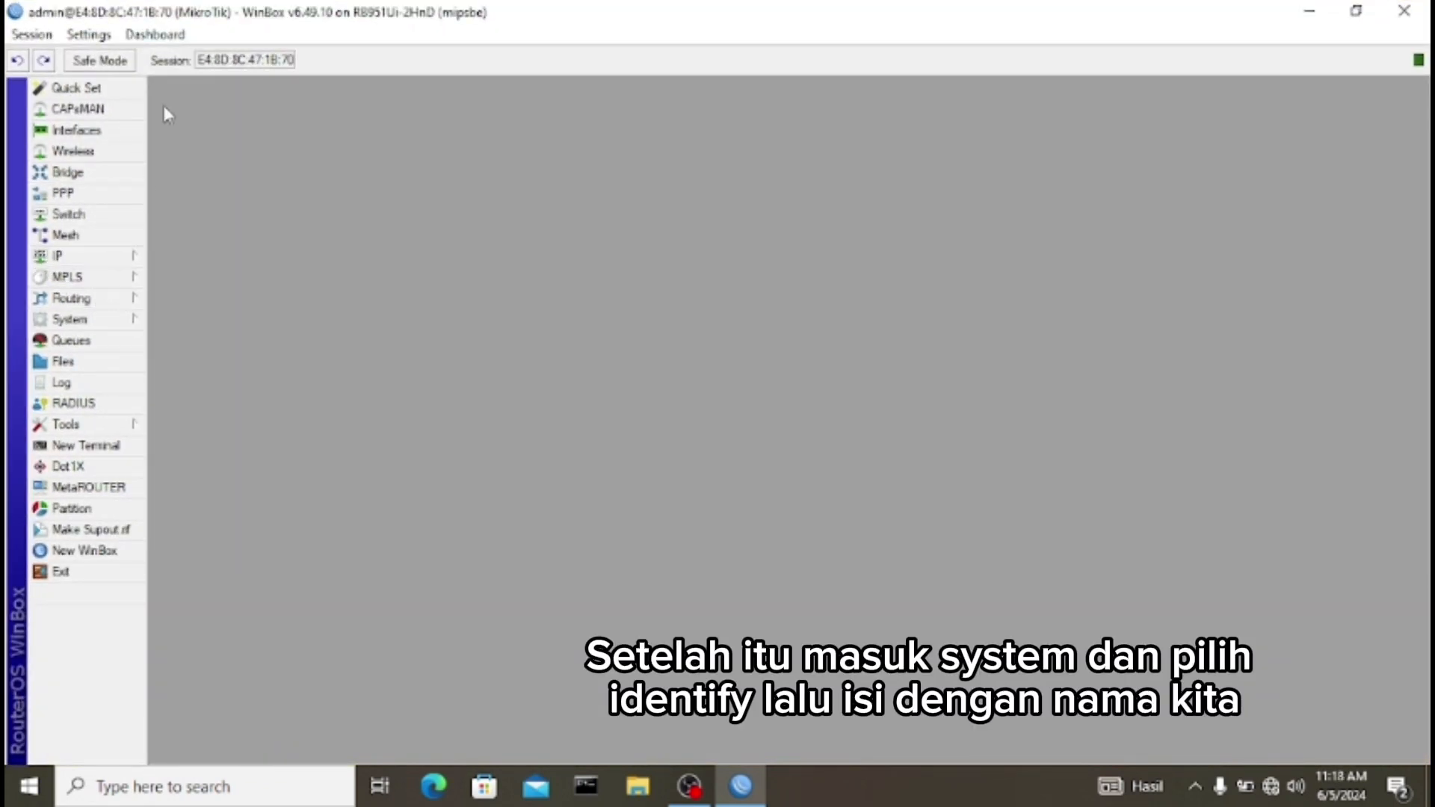
click(140, 329)
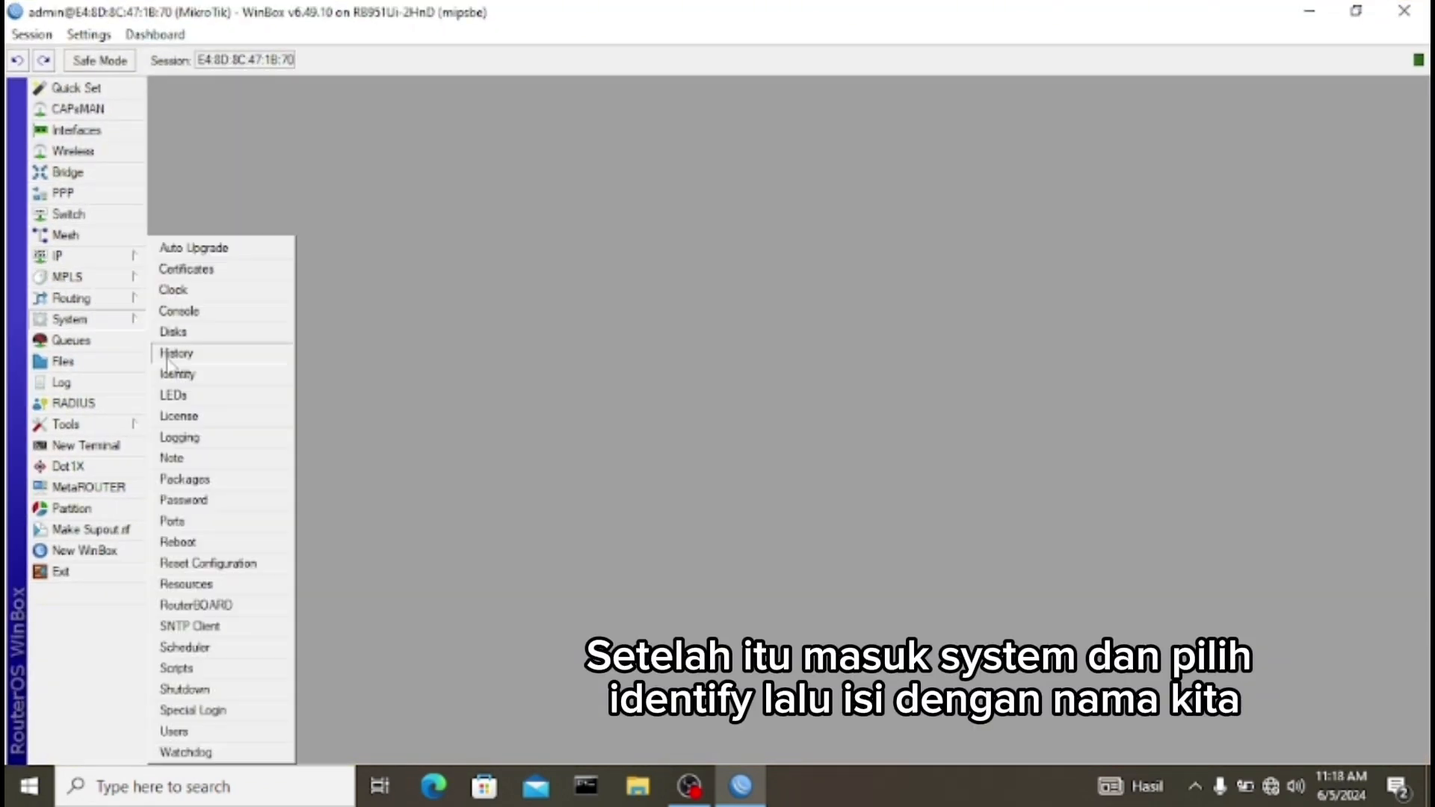
click(235, 375)
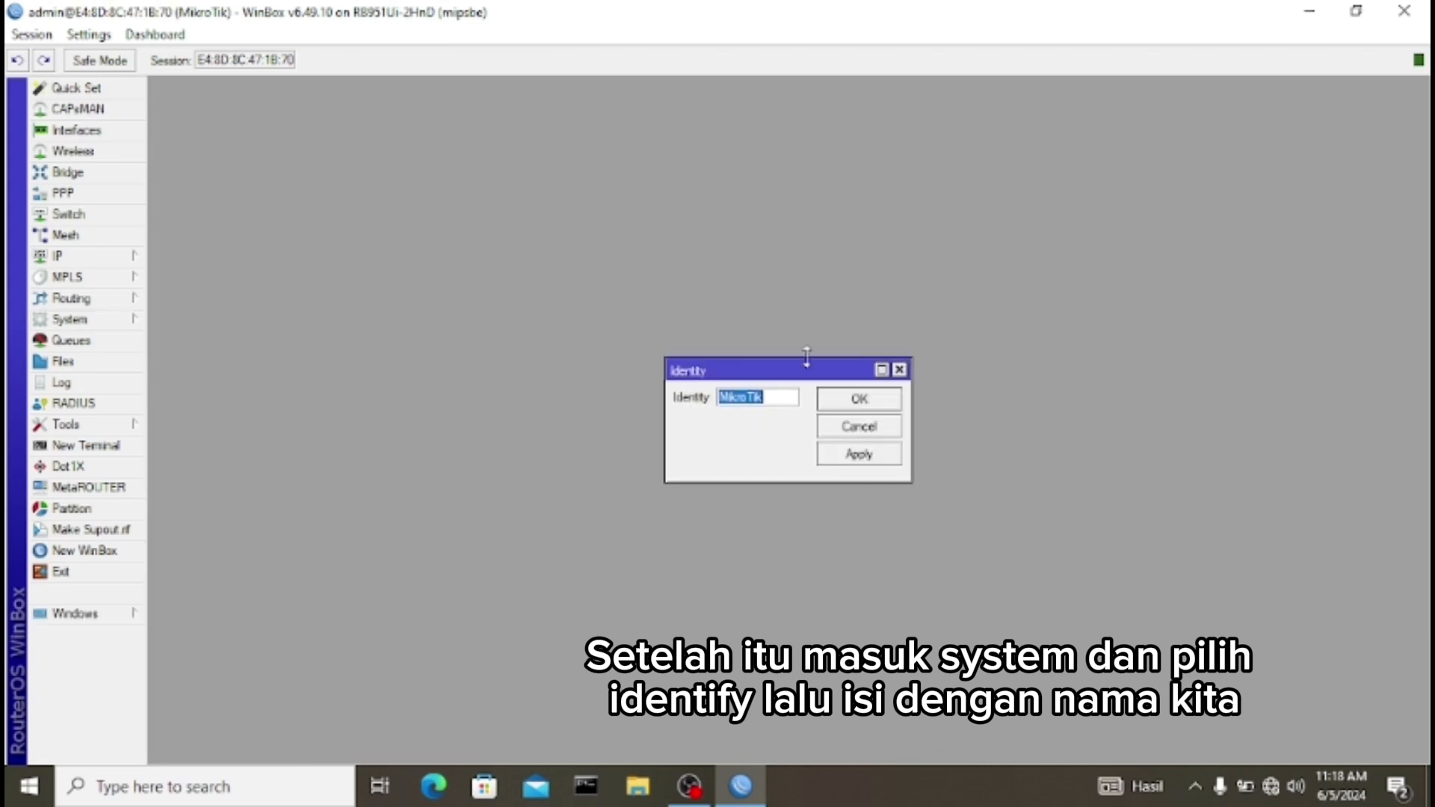
key(BackSpace)
text(amelutama)
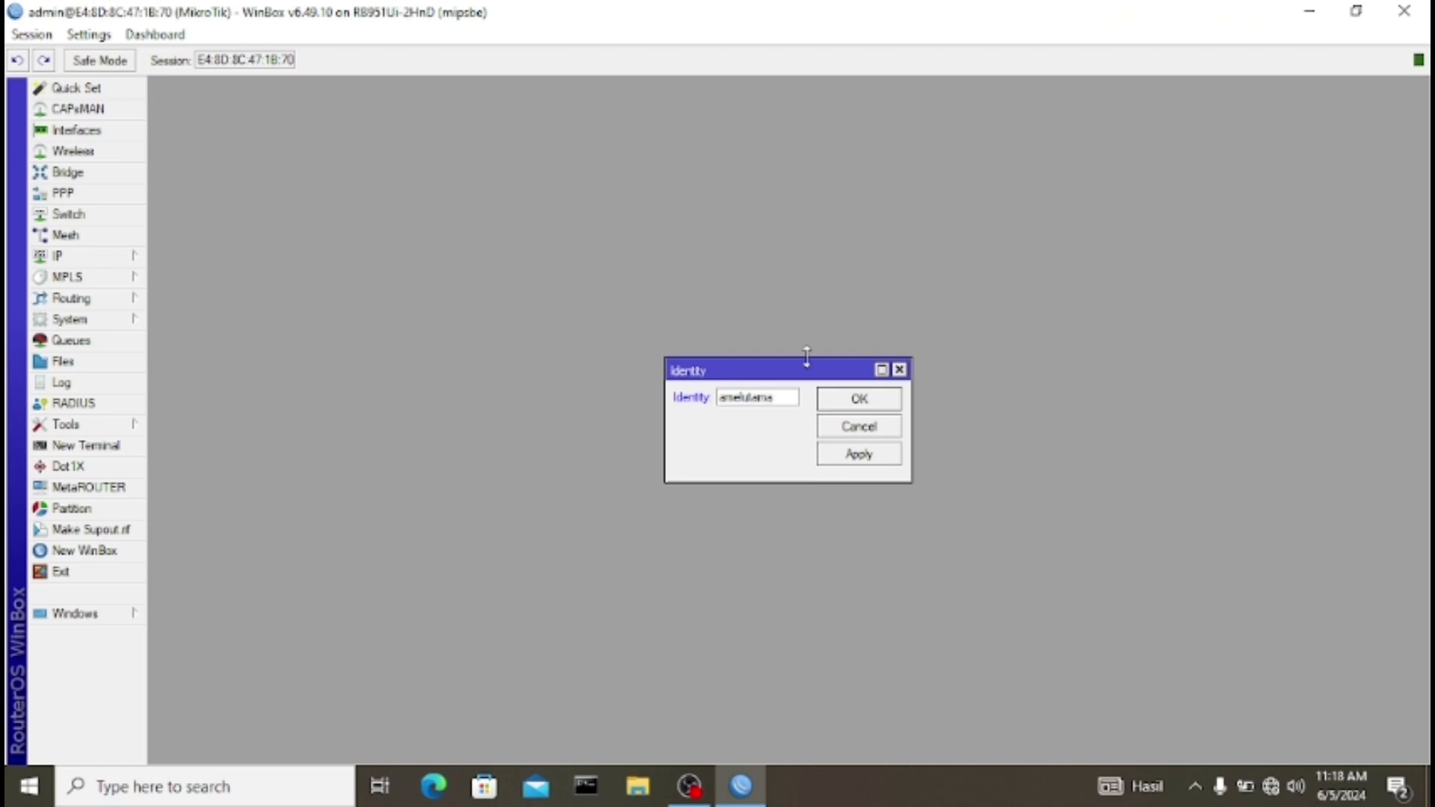
click(869, 457)
click(881, 397)
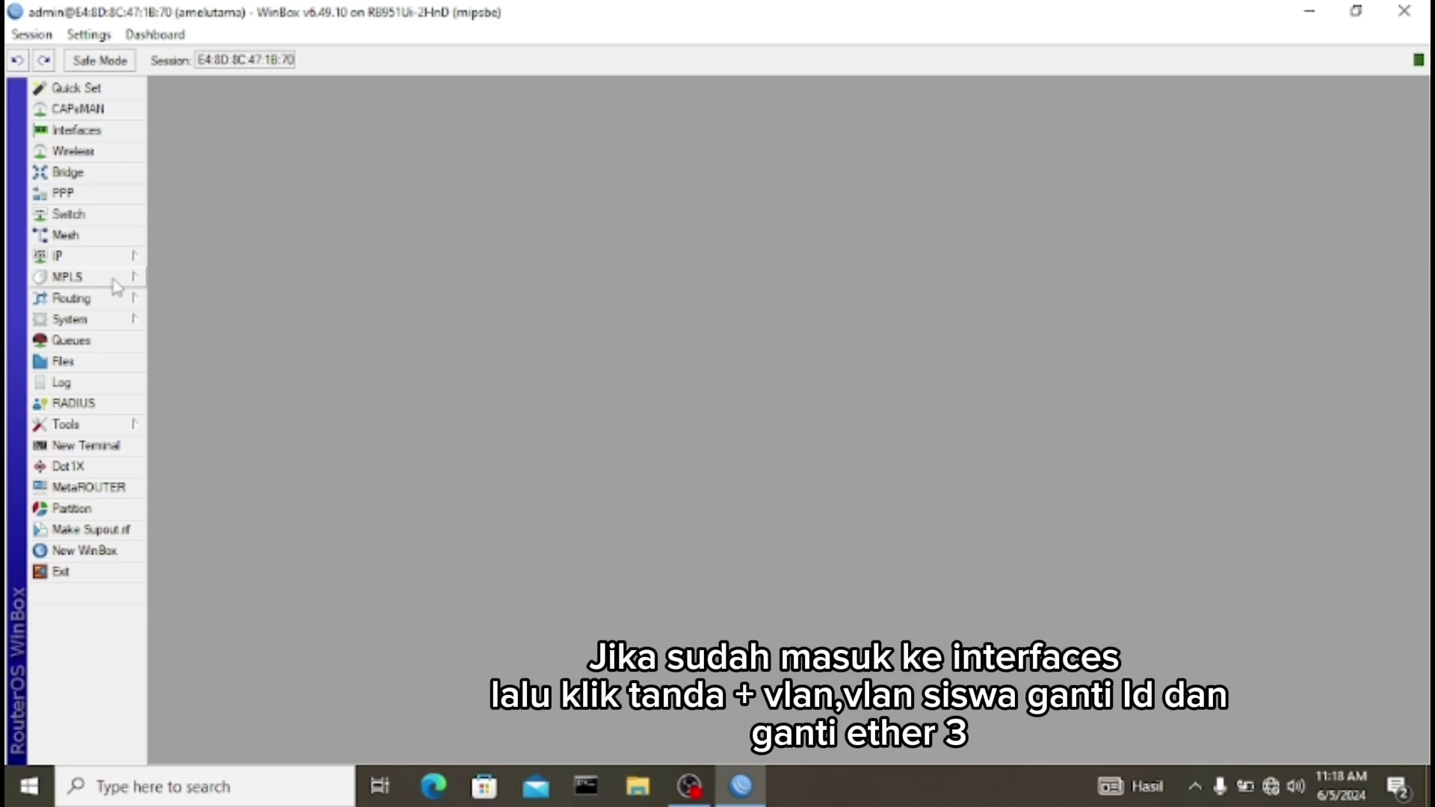
Step: Add a VLAN interface named vlansiswa with VLAN ID 1122 on ether3
click(112, 131)
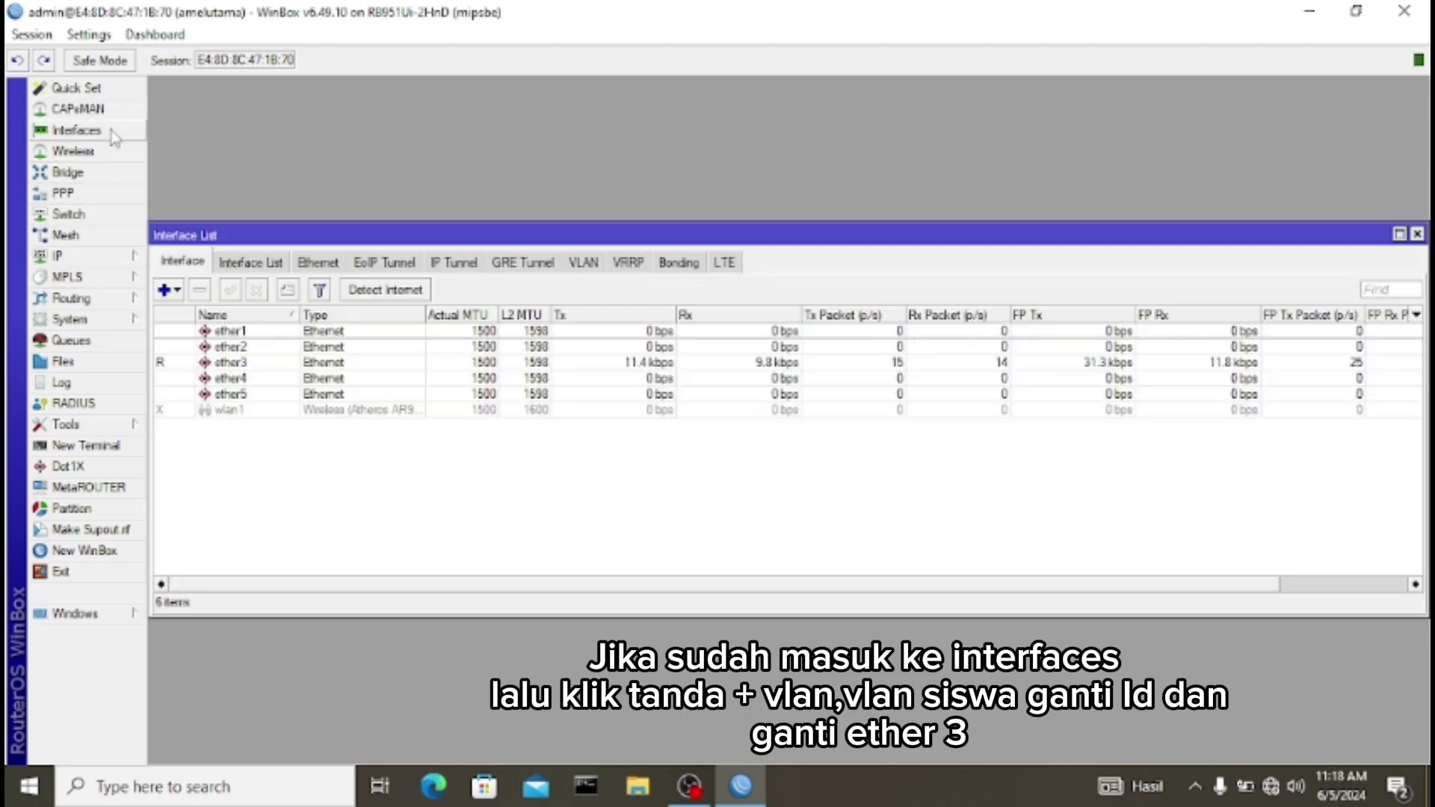
click(164, 290)
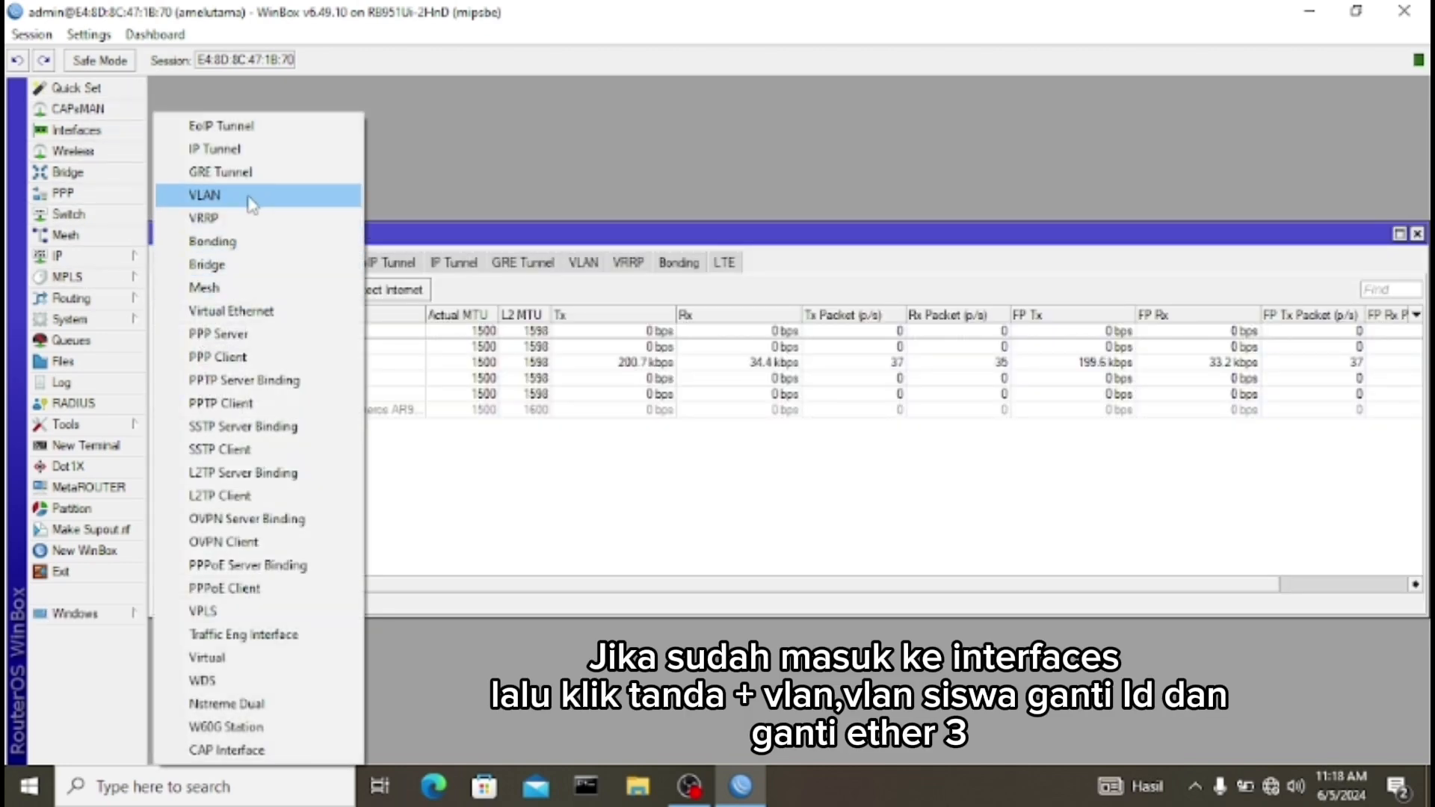
click(246, 204)
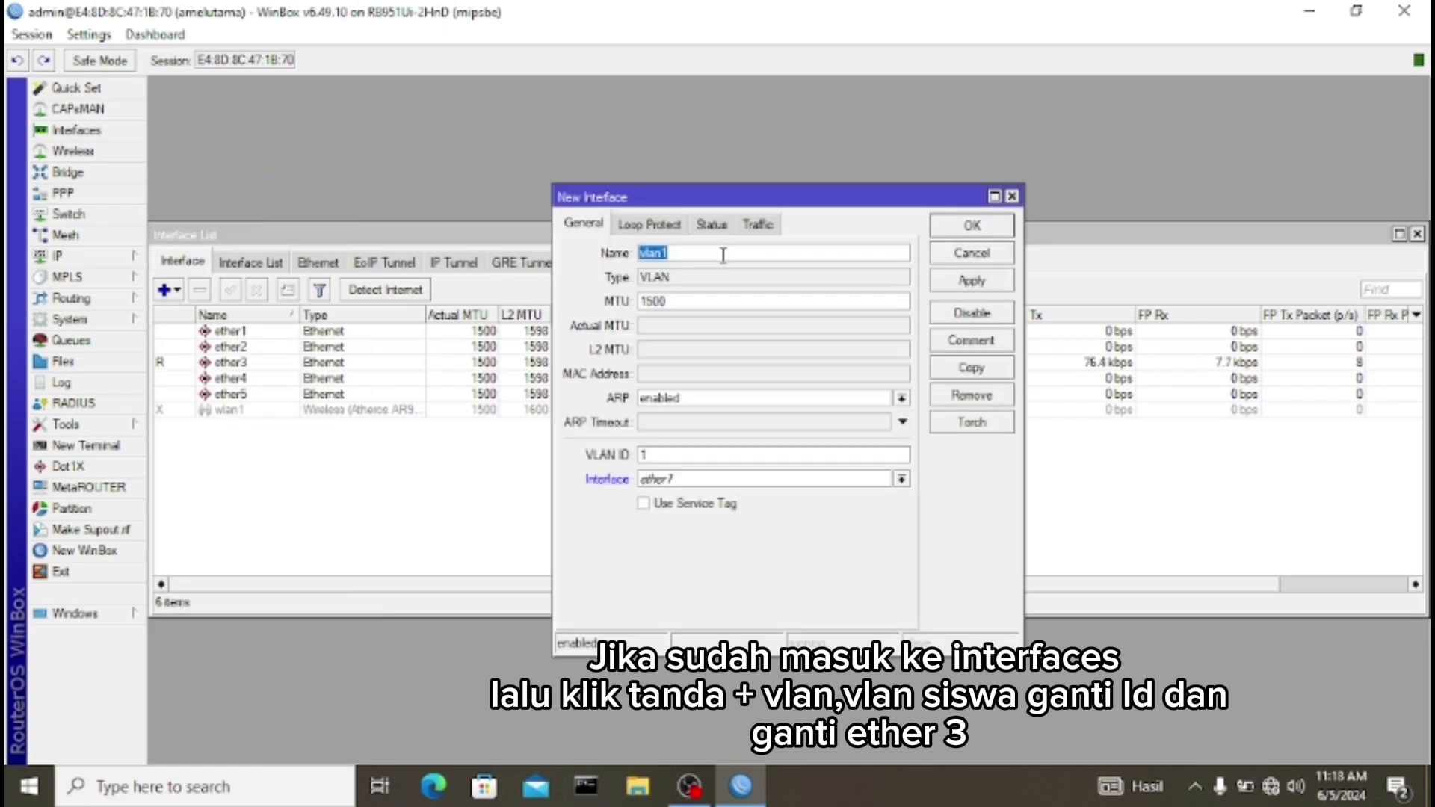
click(708, 254)
text(siswa)
click(724, 455)
text(1122)
click(730, 479)
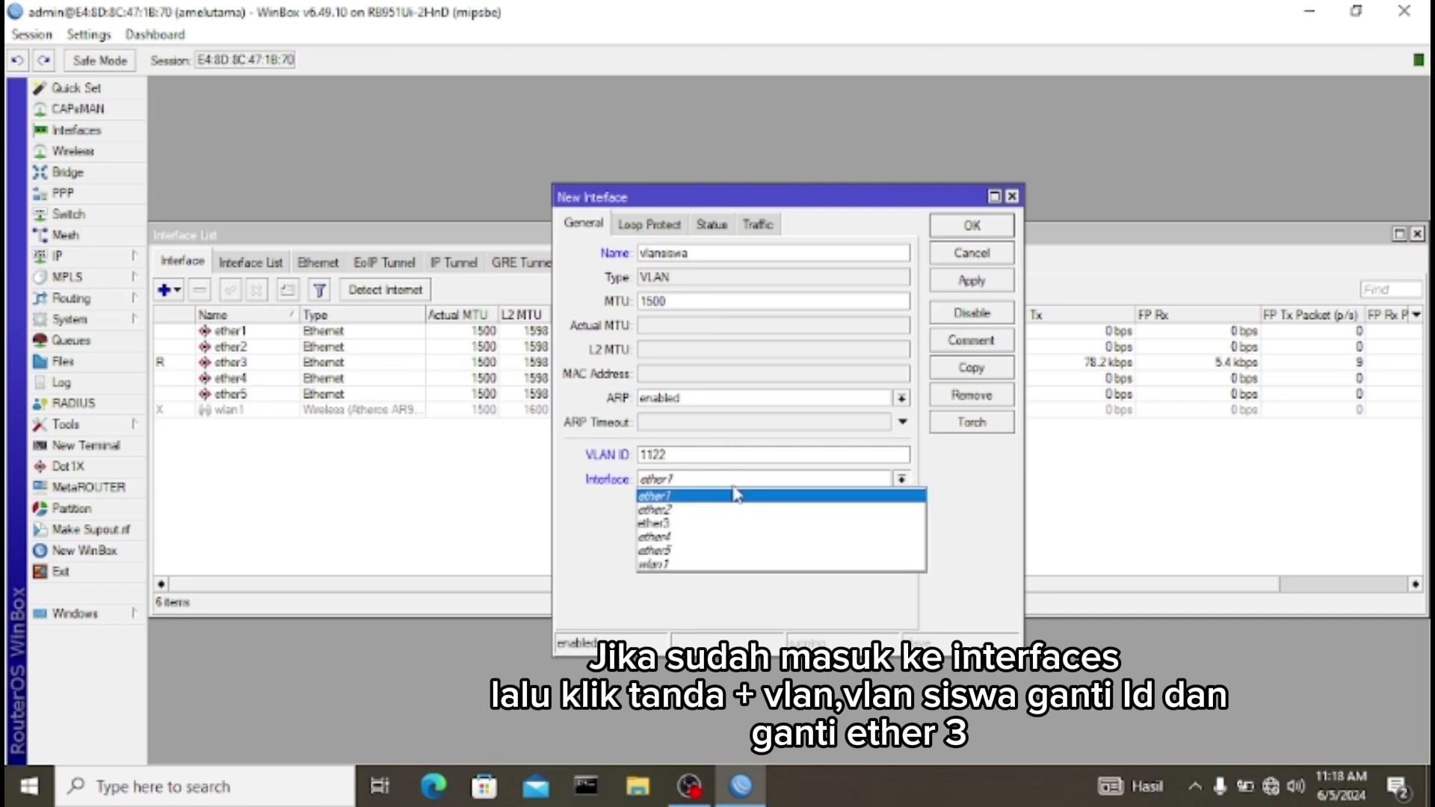
click(730, 524)
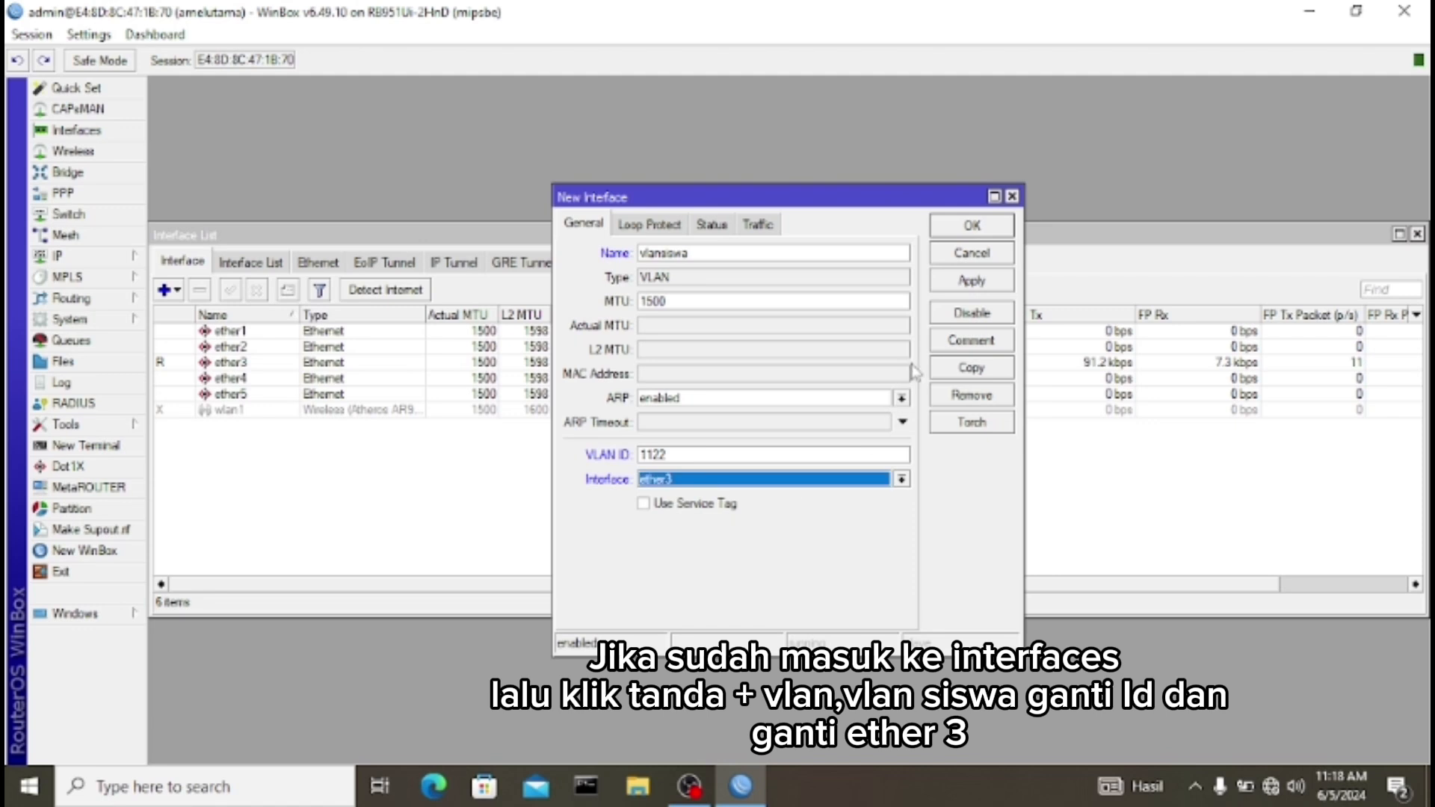
click(972, 281)
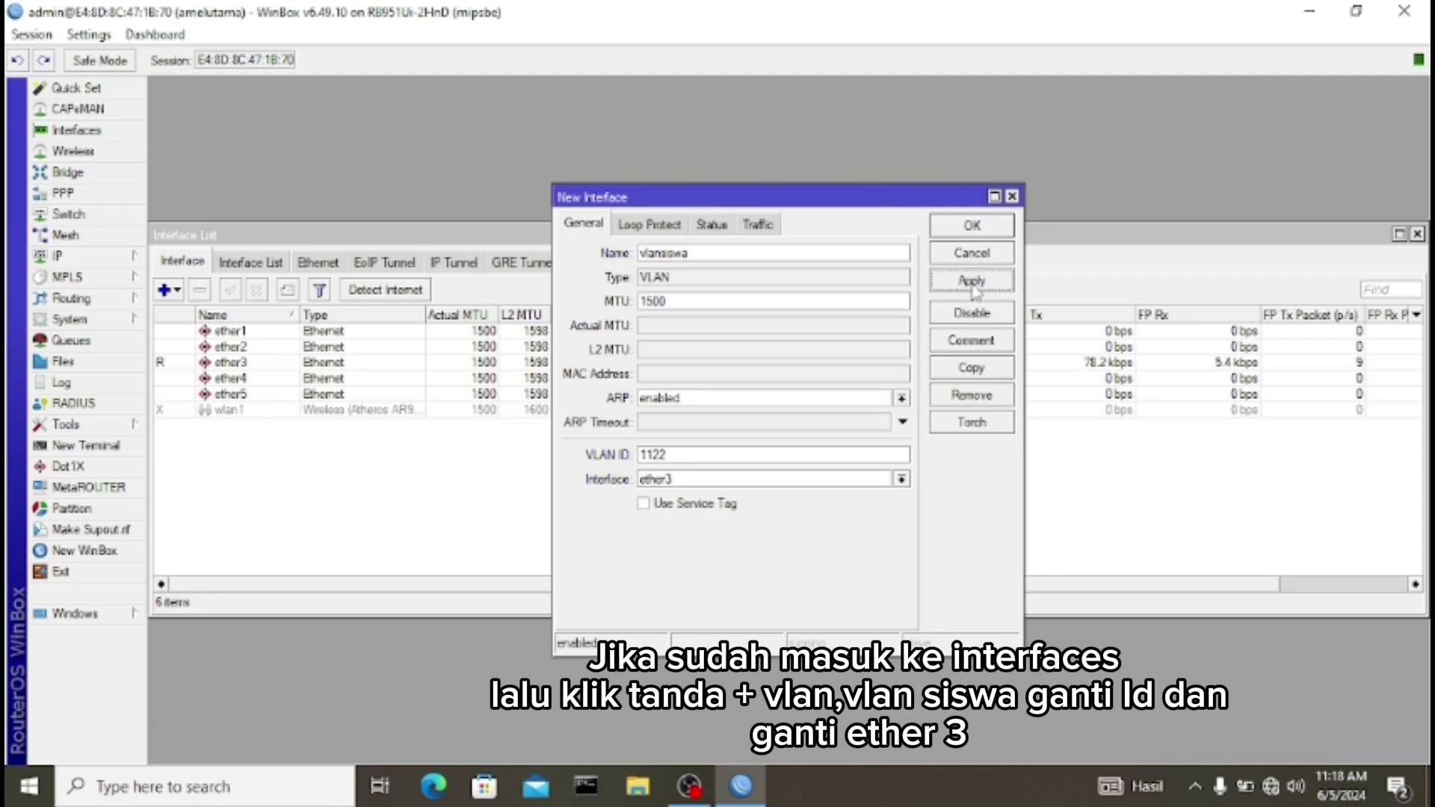
click(971, 226)
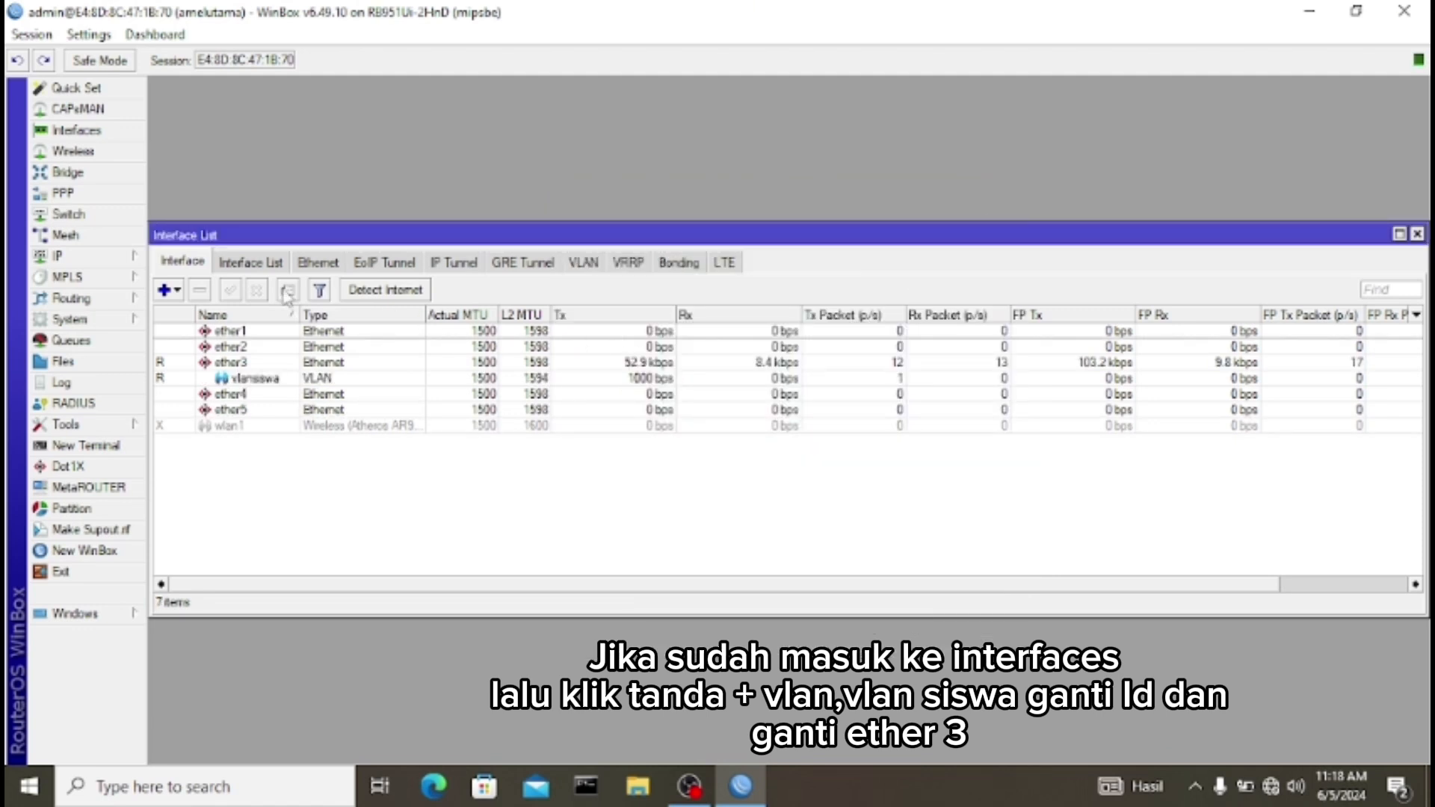
Step: Add a second VLAN interface named vlanguru with VLAN ID 2233 on ether3
click(168, 290)
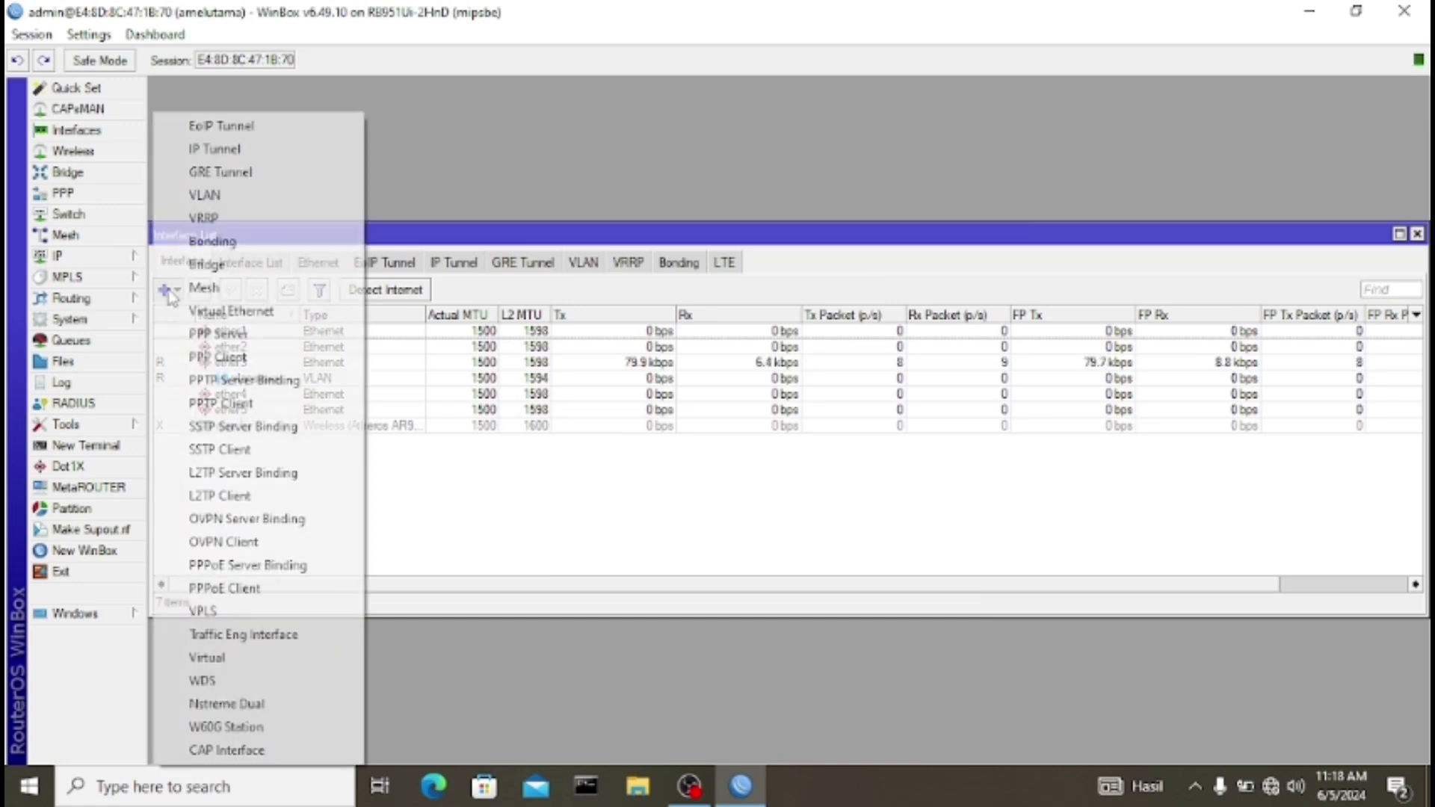
click(254, 195)
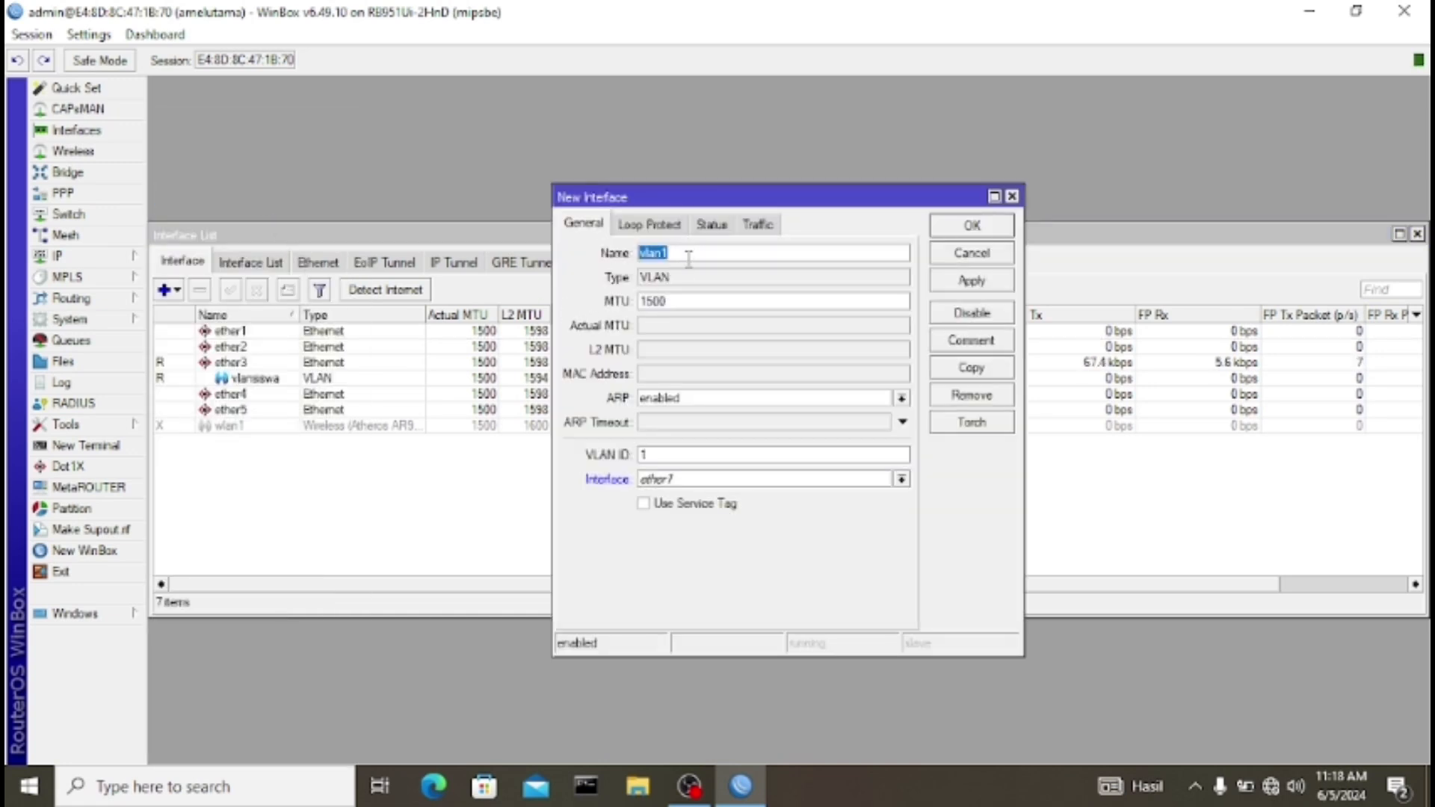
click(689, 259)
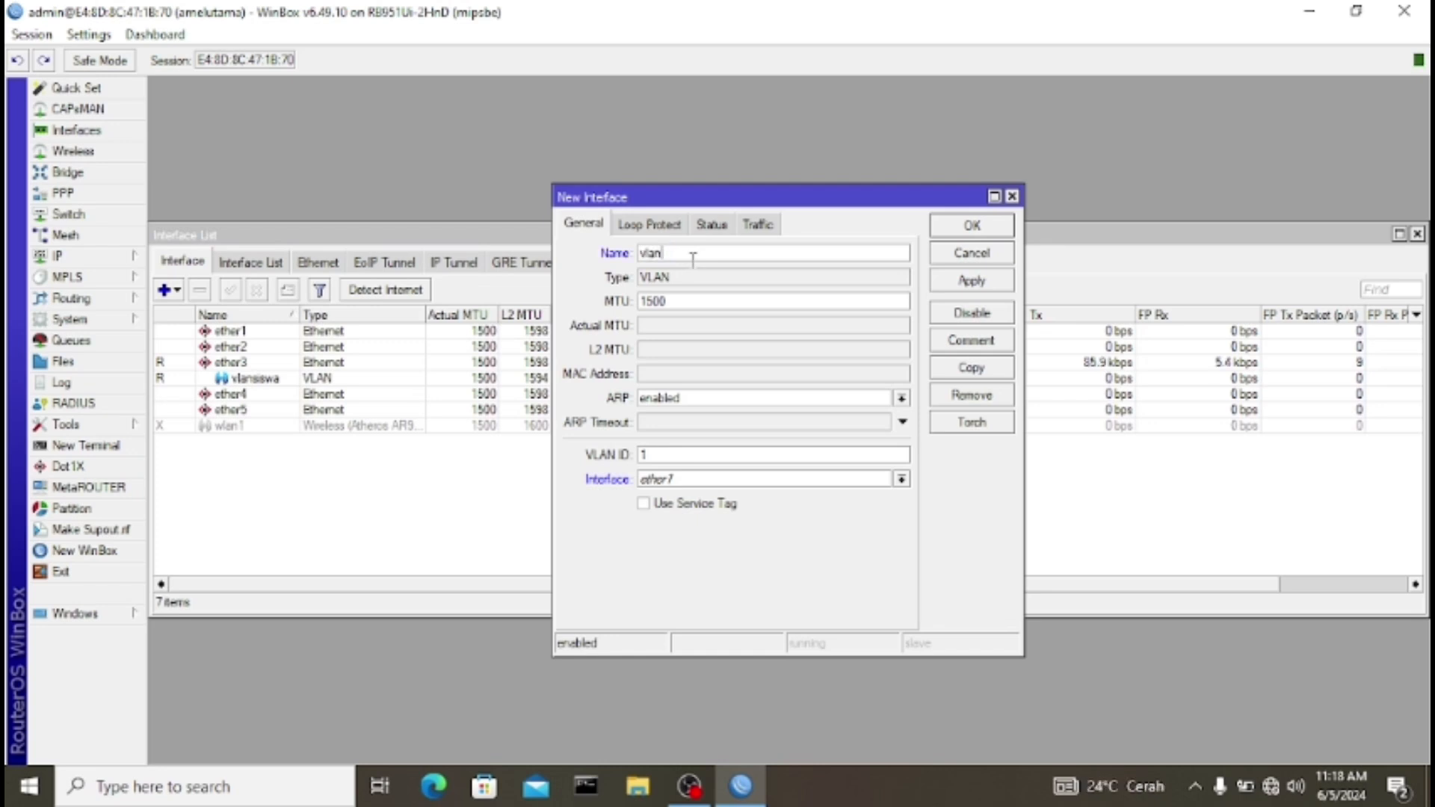
text(guru)
click(651, 456)
text(2233)
click(680, 482)
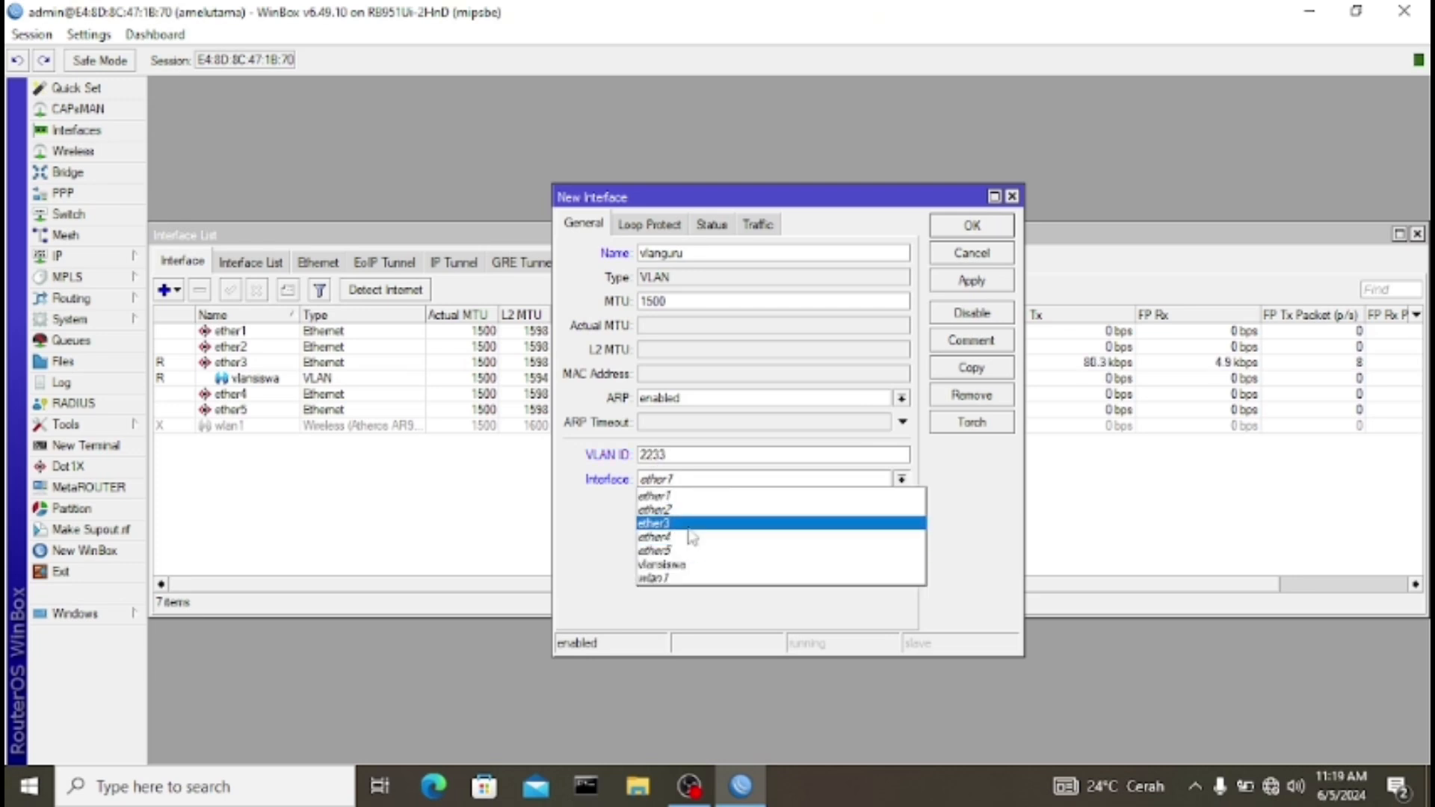
click(692, 523)
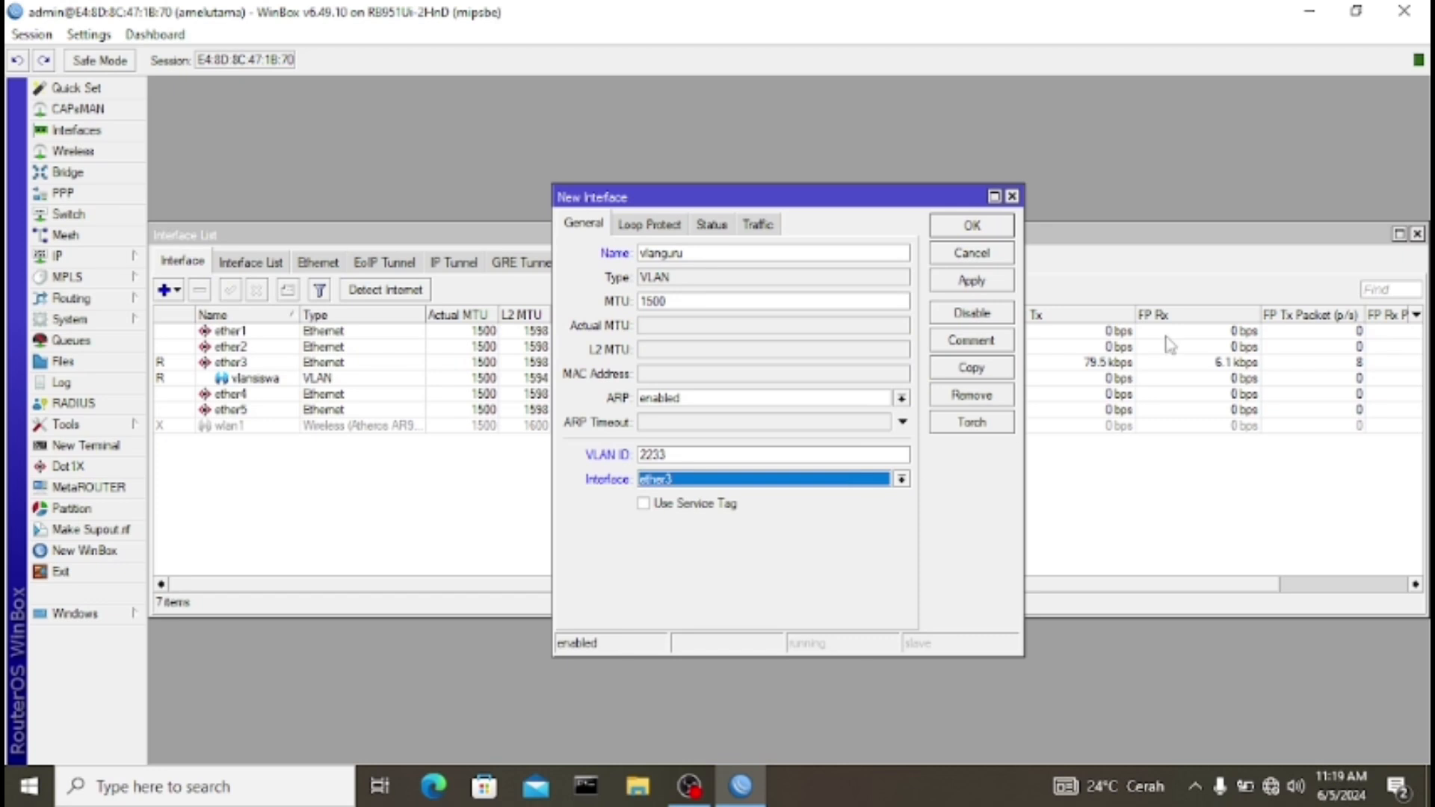
click(970, 283)
click(973, 228)
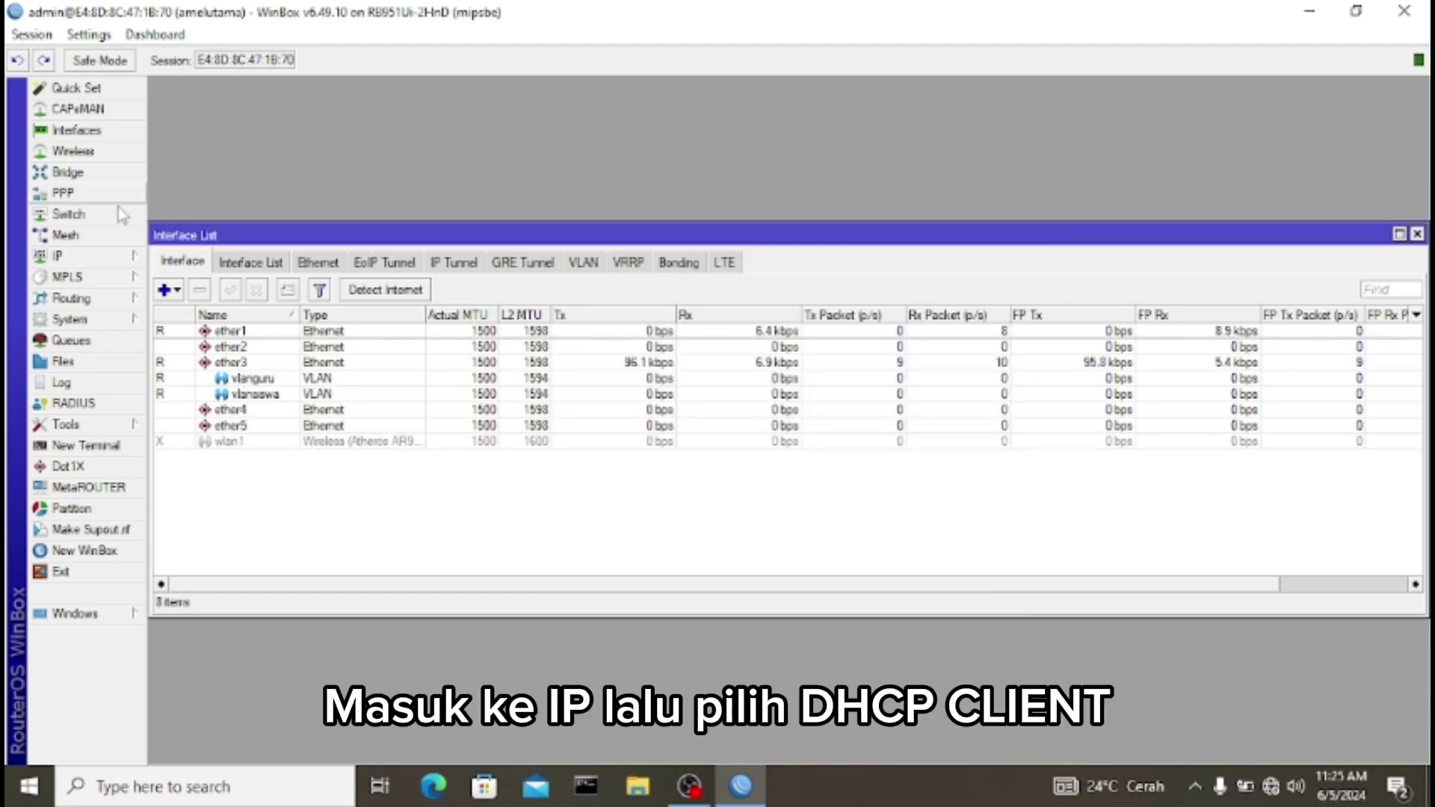
Step: Add a DHCP client on ether1 with peer DNS, peer NTP and the default route enabled
click(128, 257)
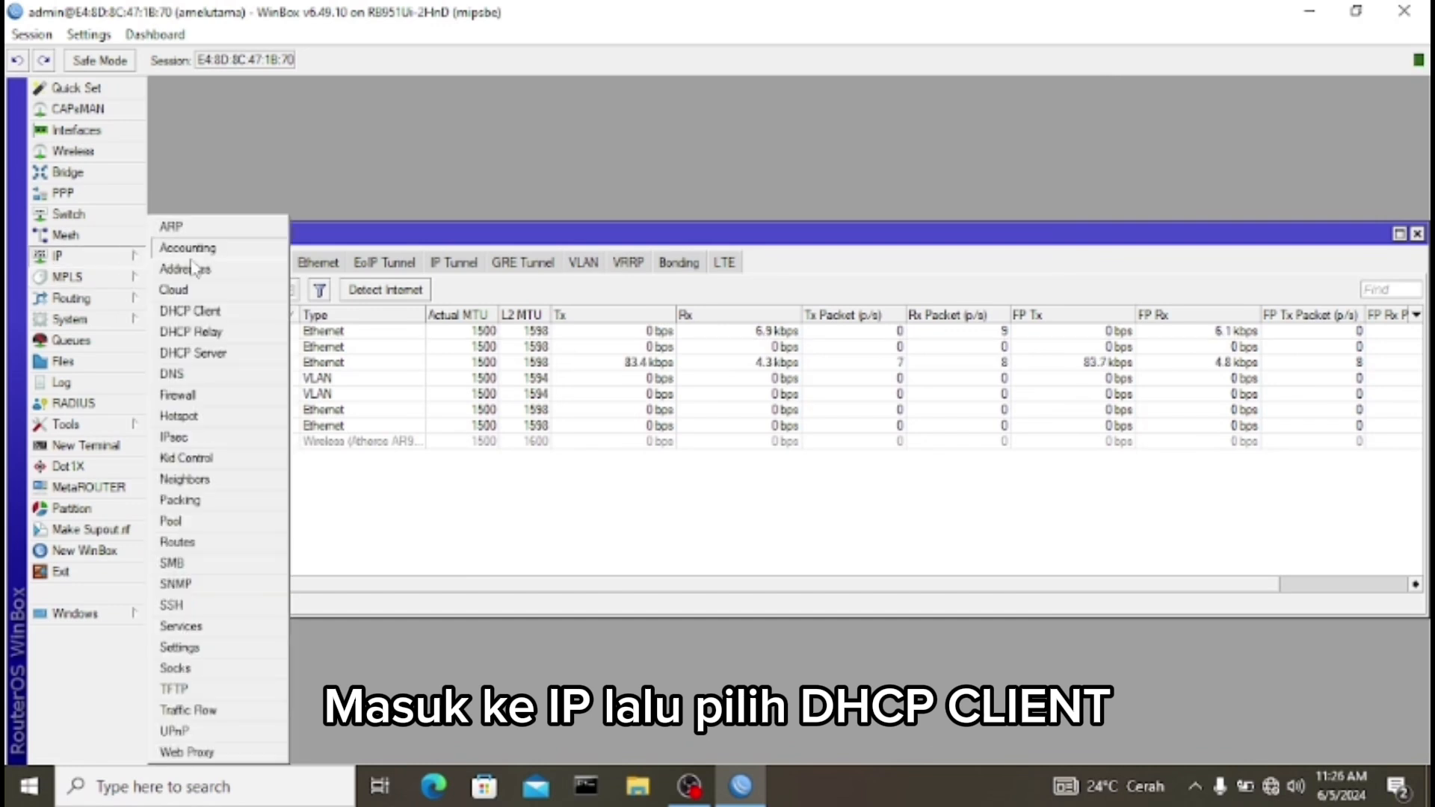
click(237, 312)
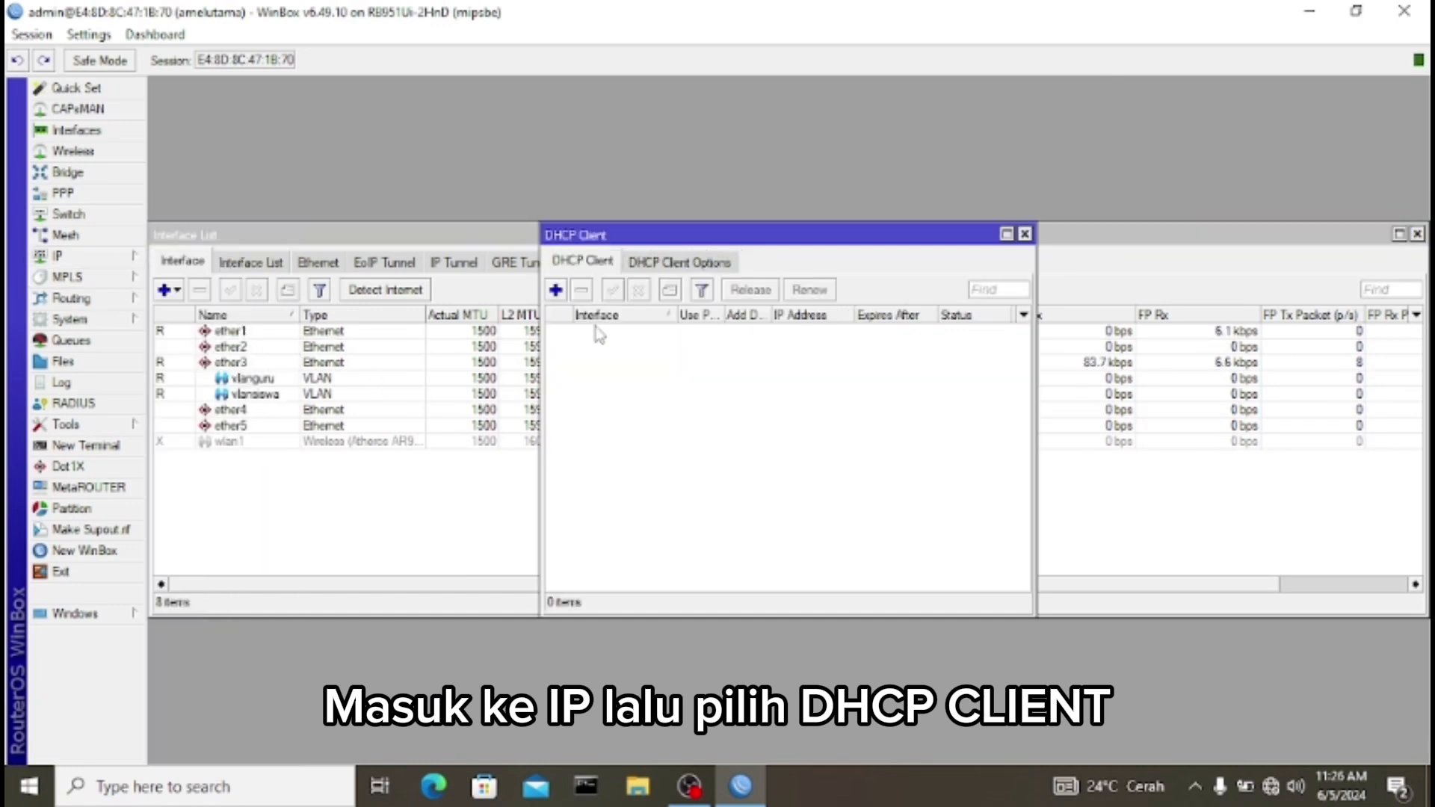
click(556, 290)
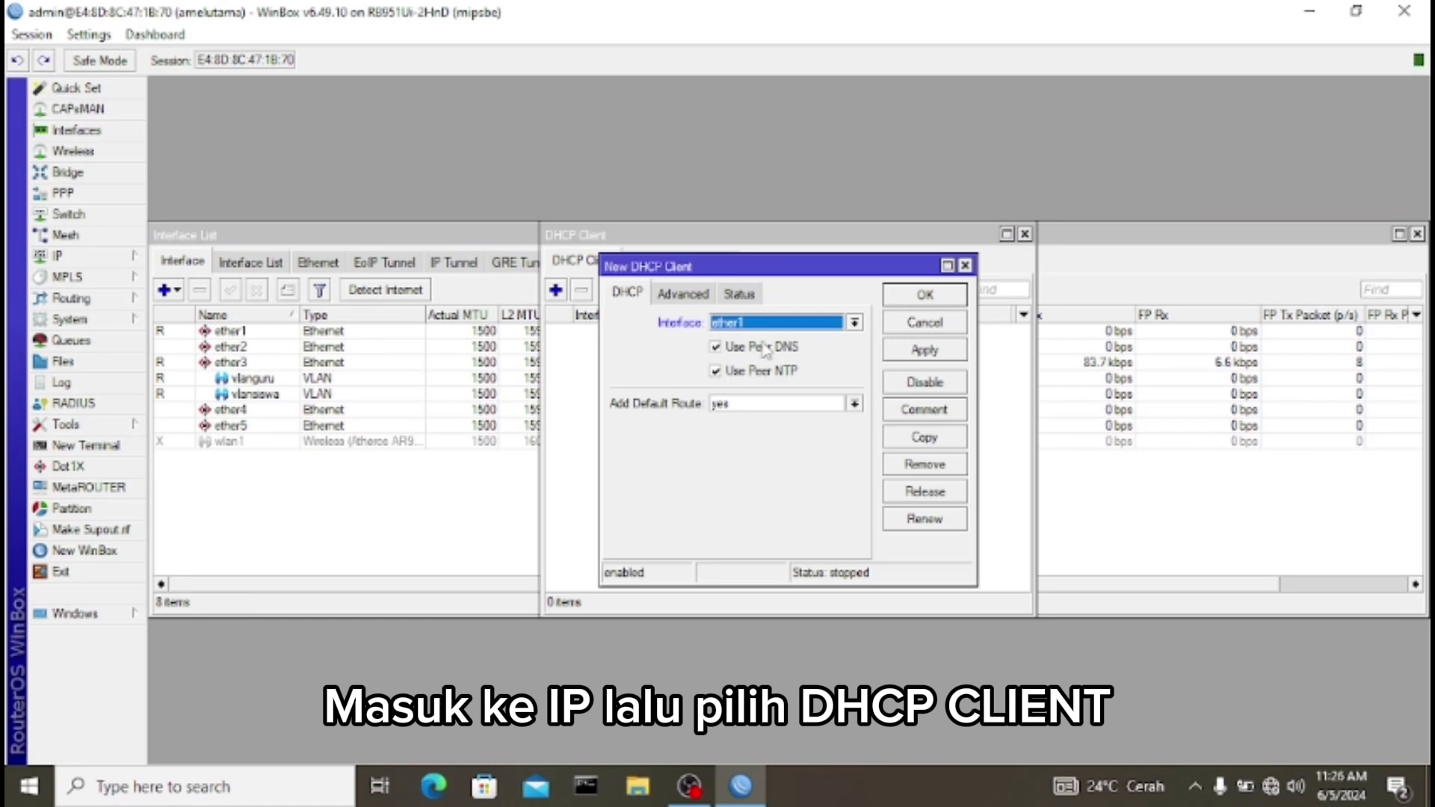
click(921, 355)
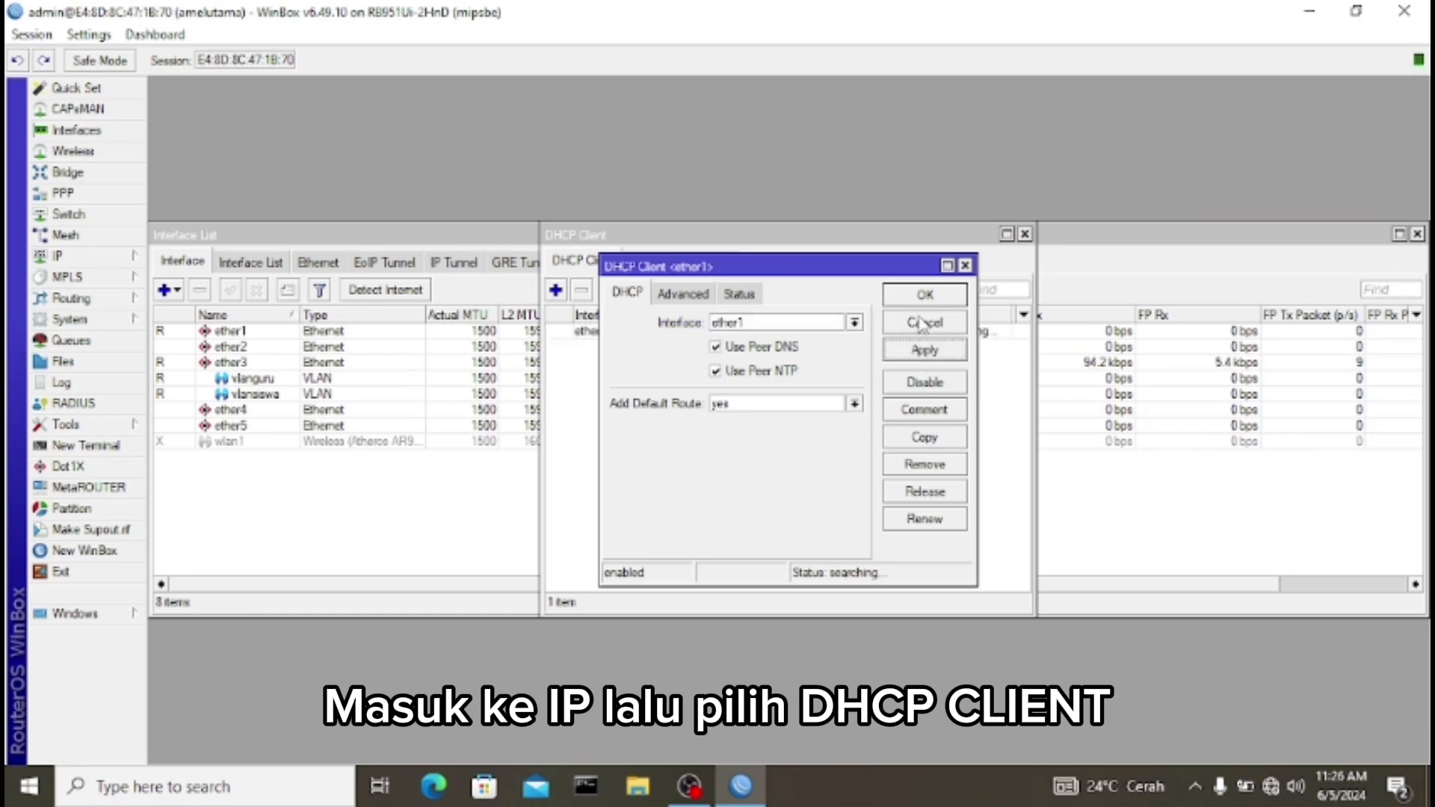
click(925, 294)
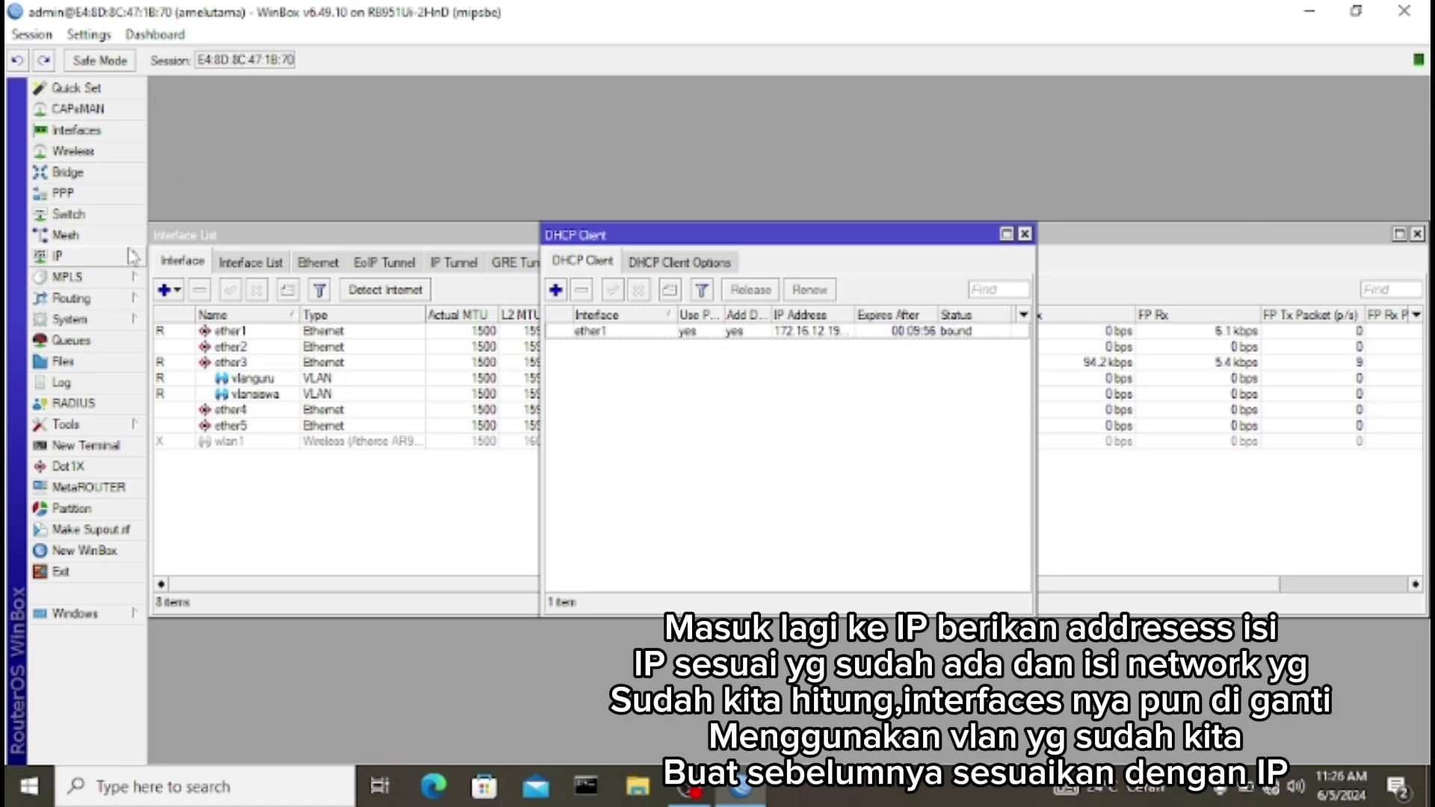
Step: Create a new entry in the IP address list with the address 10.100.110.20/24
click(68, 255)
click(184, 271)
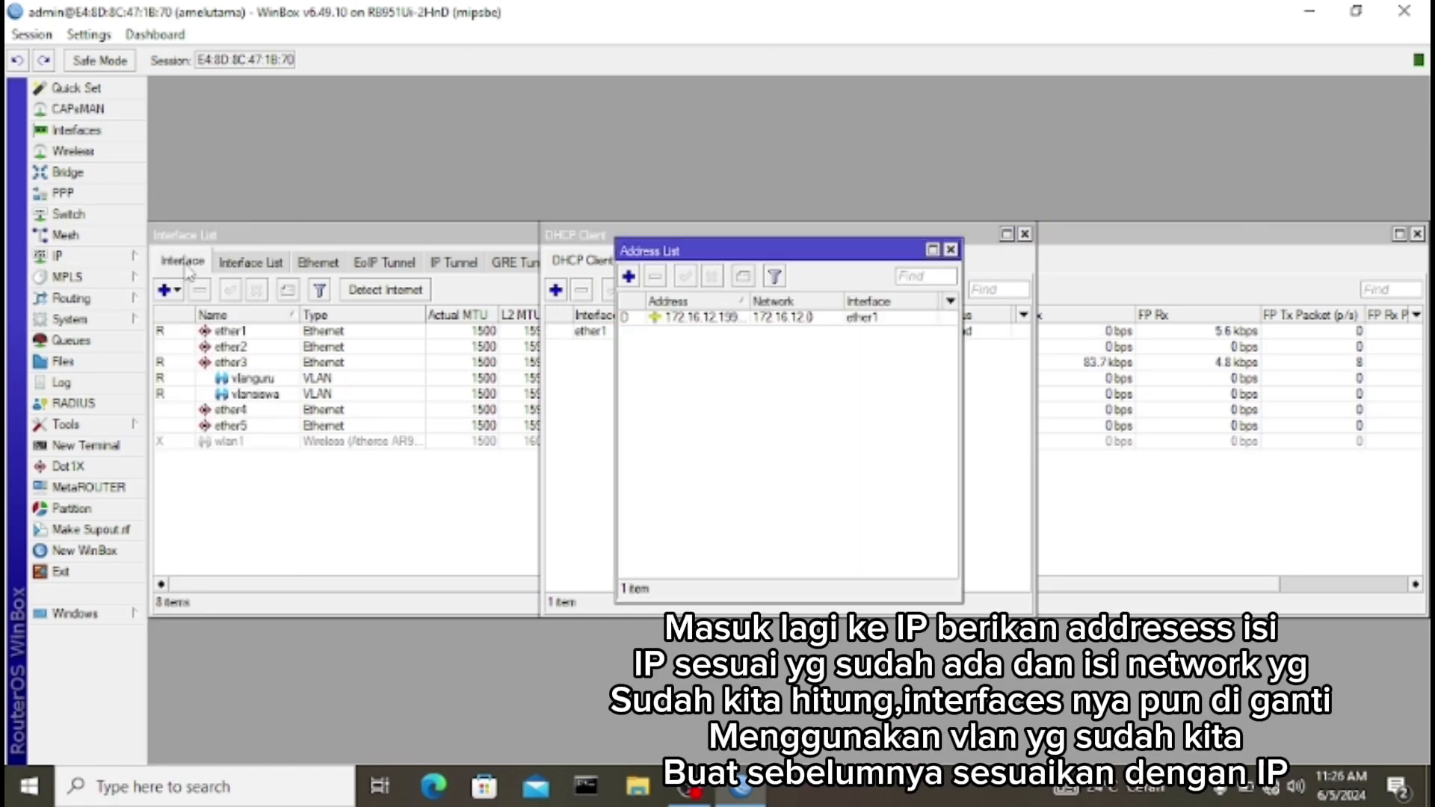
click(628, 277)
click(777, 331)
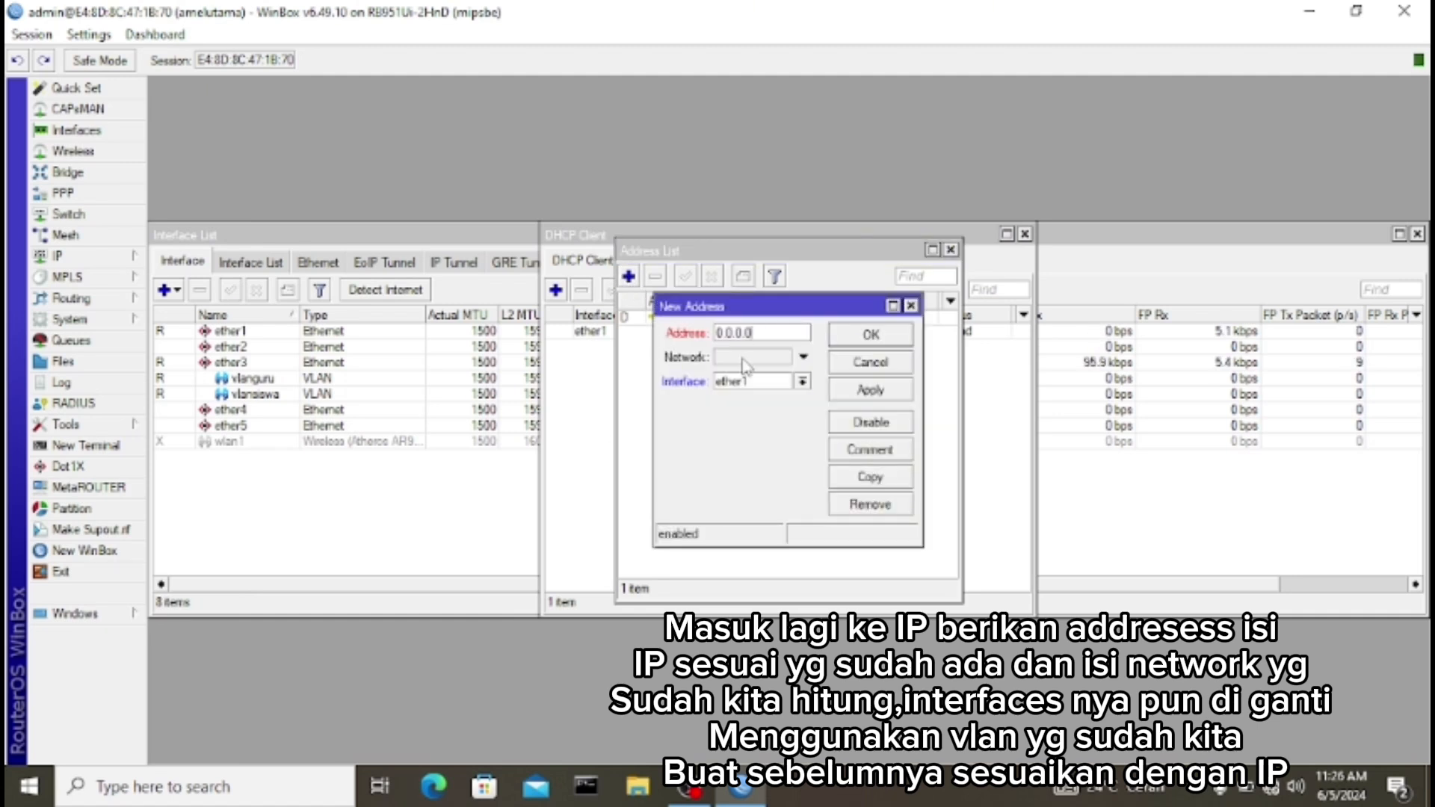
key(BackSpace)
key(BackSpace)
key(BackSpace)
key(BackSpace)
key(BackSpace)
text(10.100.110.20/24)
Step: Set the new address entry's network to 10.100.110.16, assign it to the vlansiswa interface and save it
click(760, 361)
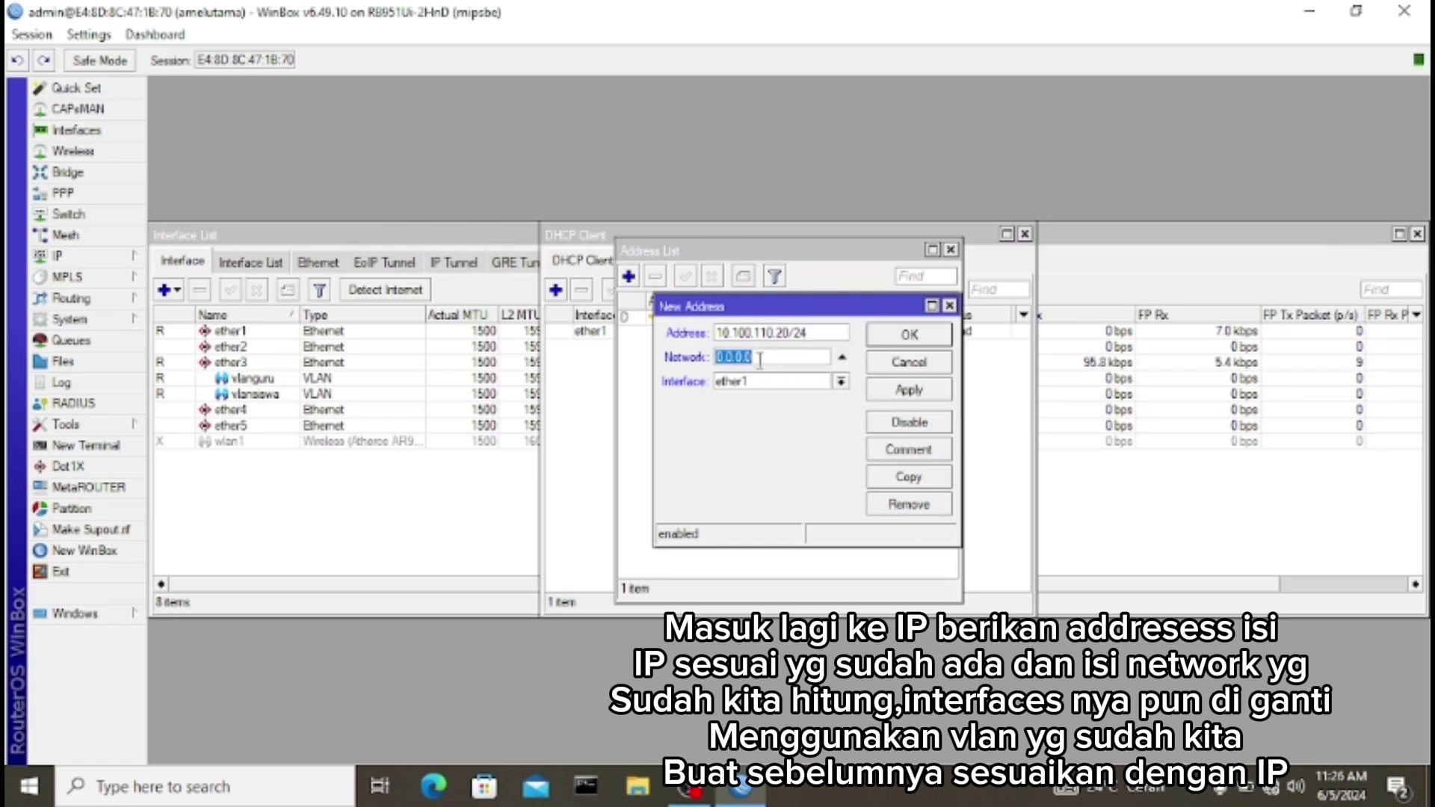
key(BackSpace)
text(10.100.110.16)
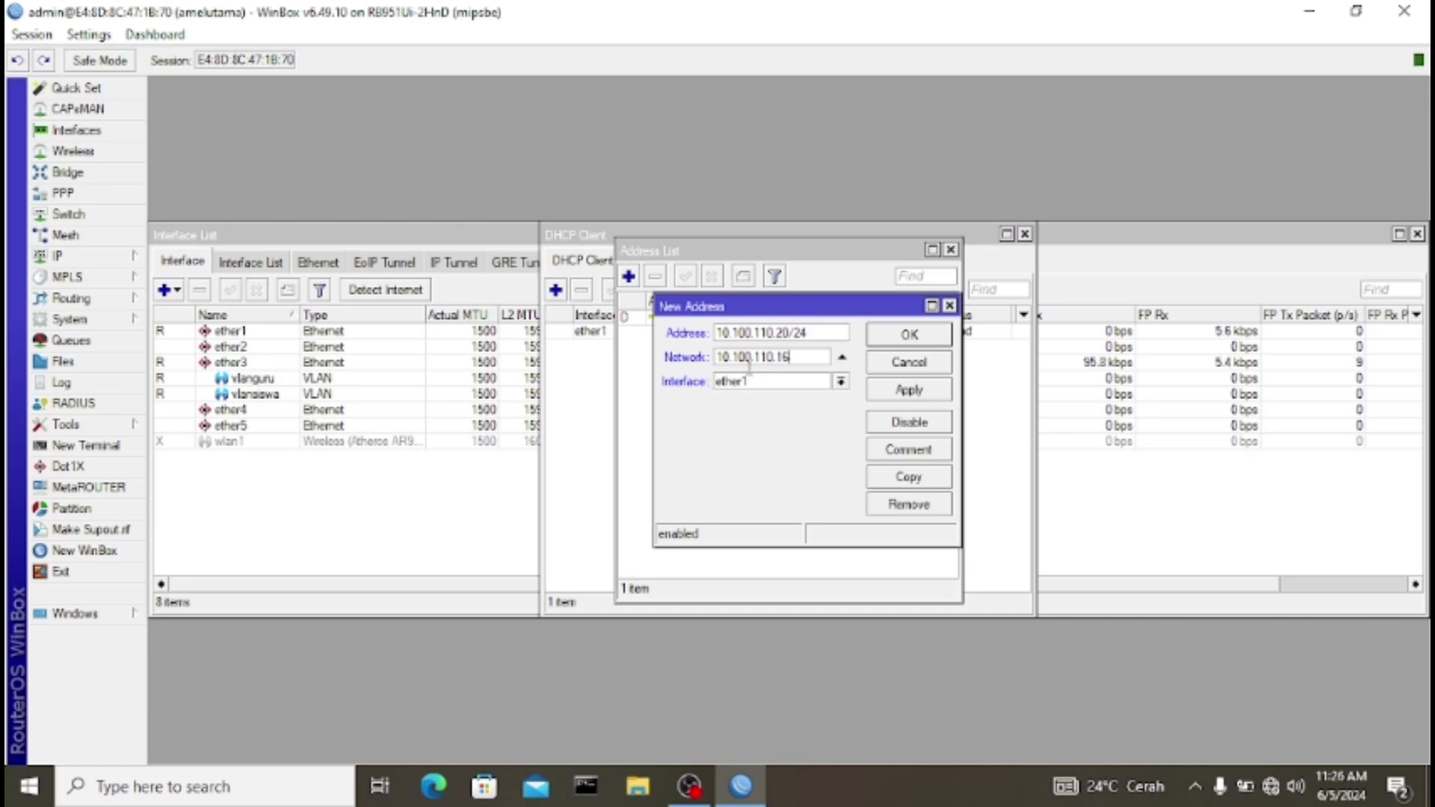
click(751, 385)
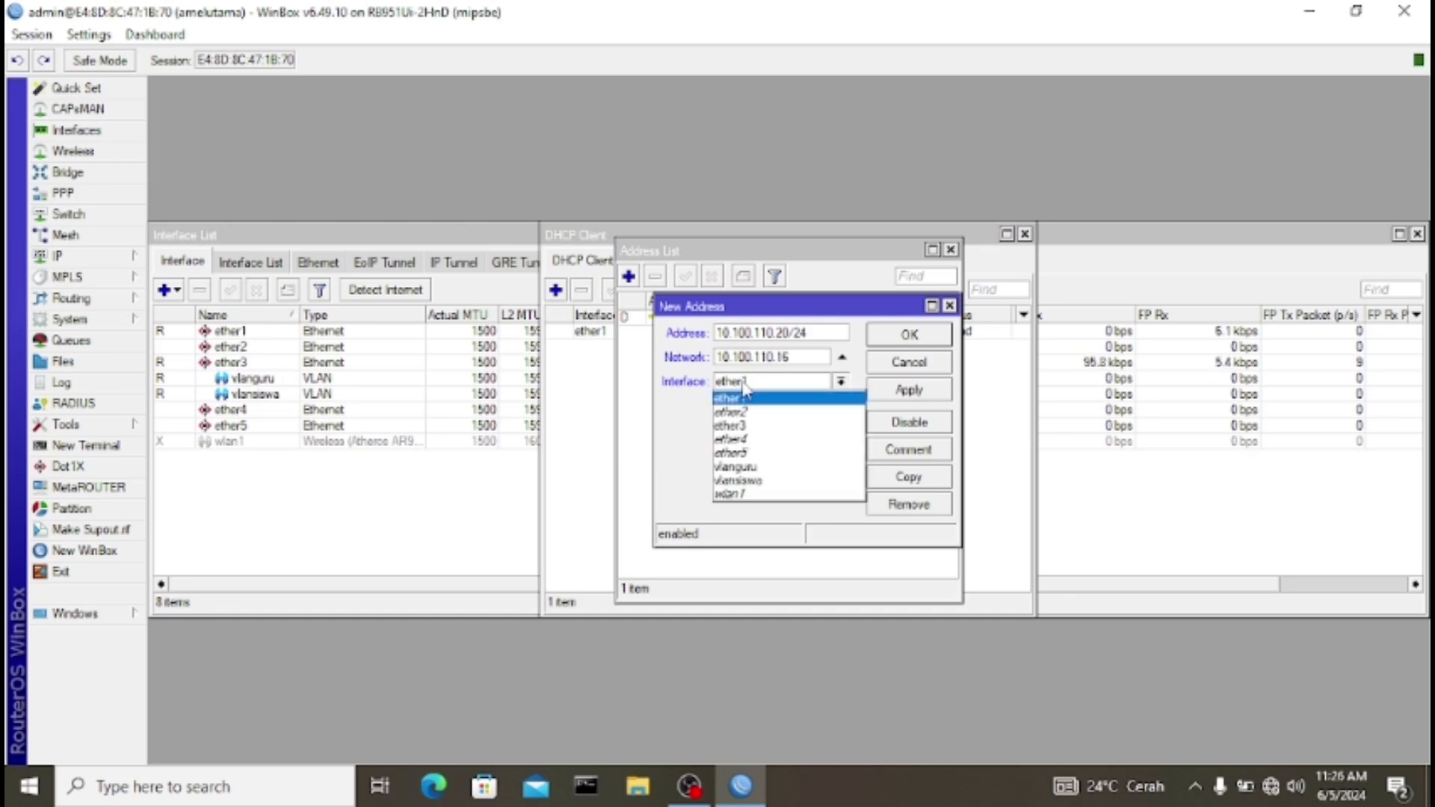
click(751, 481)
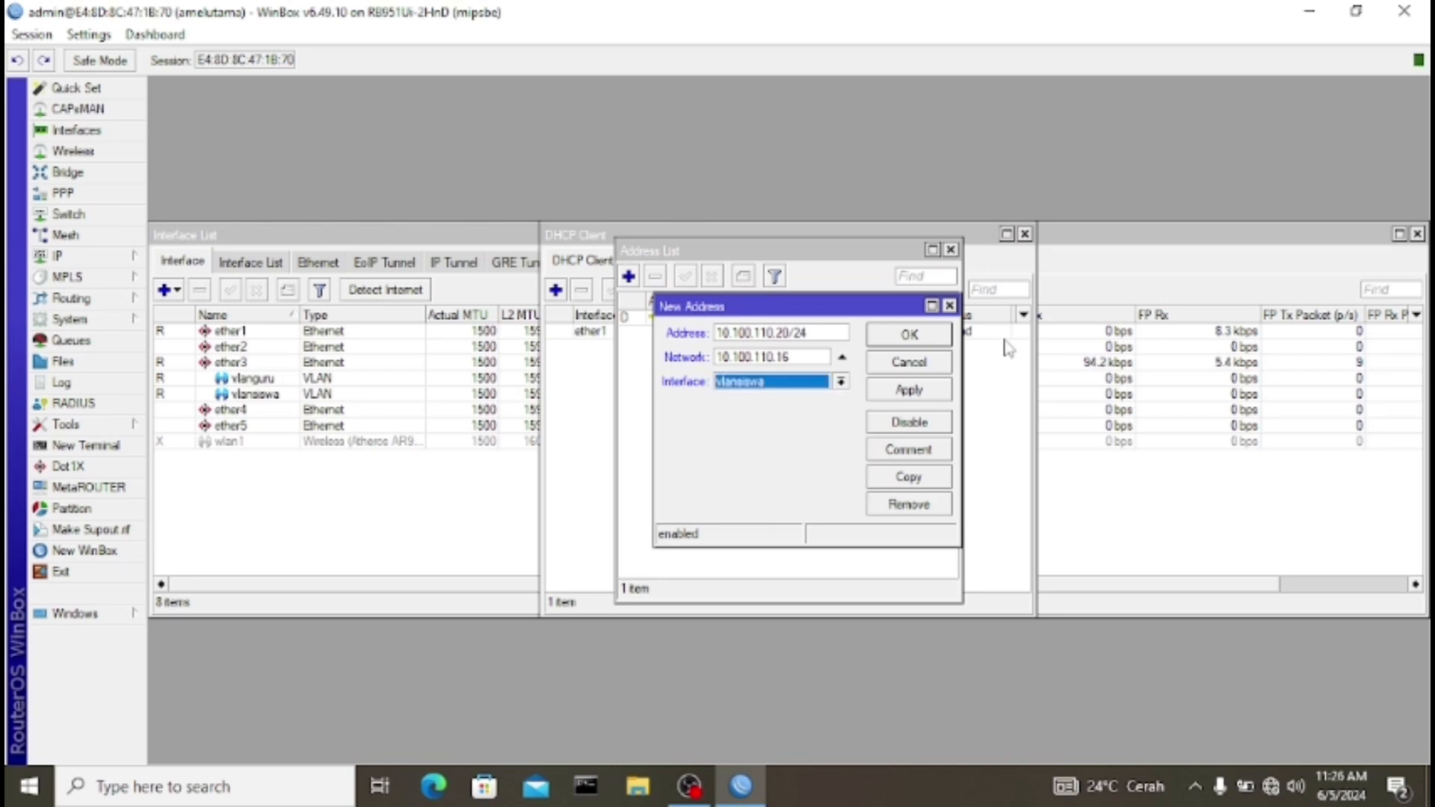
click(934, 395)
click(911, 337)
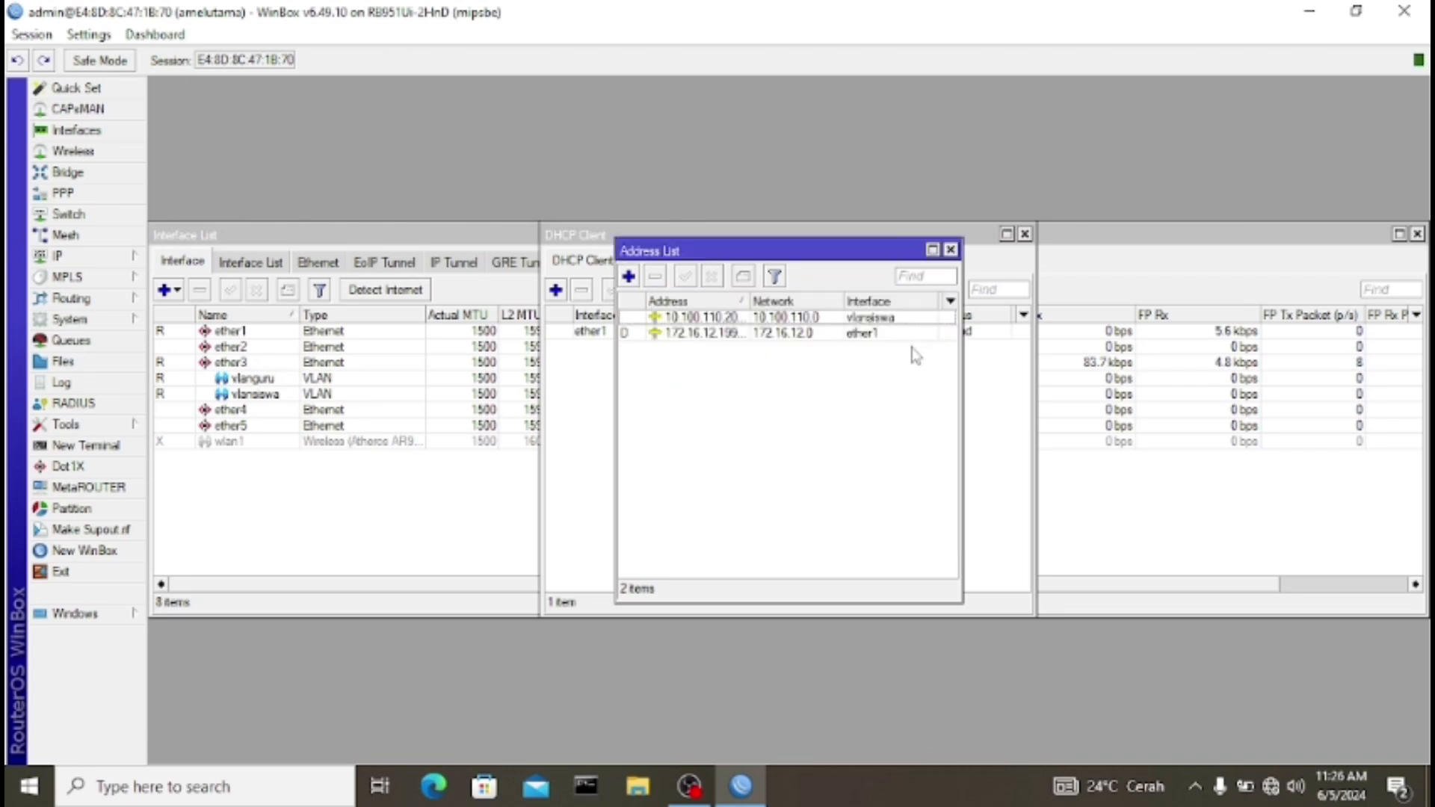
Step: Create another IP address entry with the address 10.100.110.35/24 and enable its network value
click(629, 276)
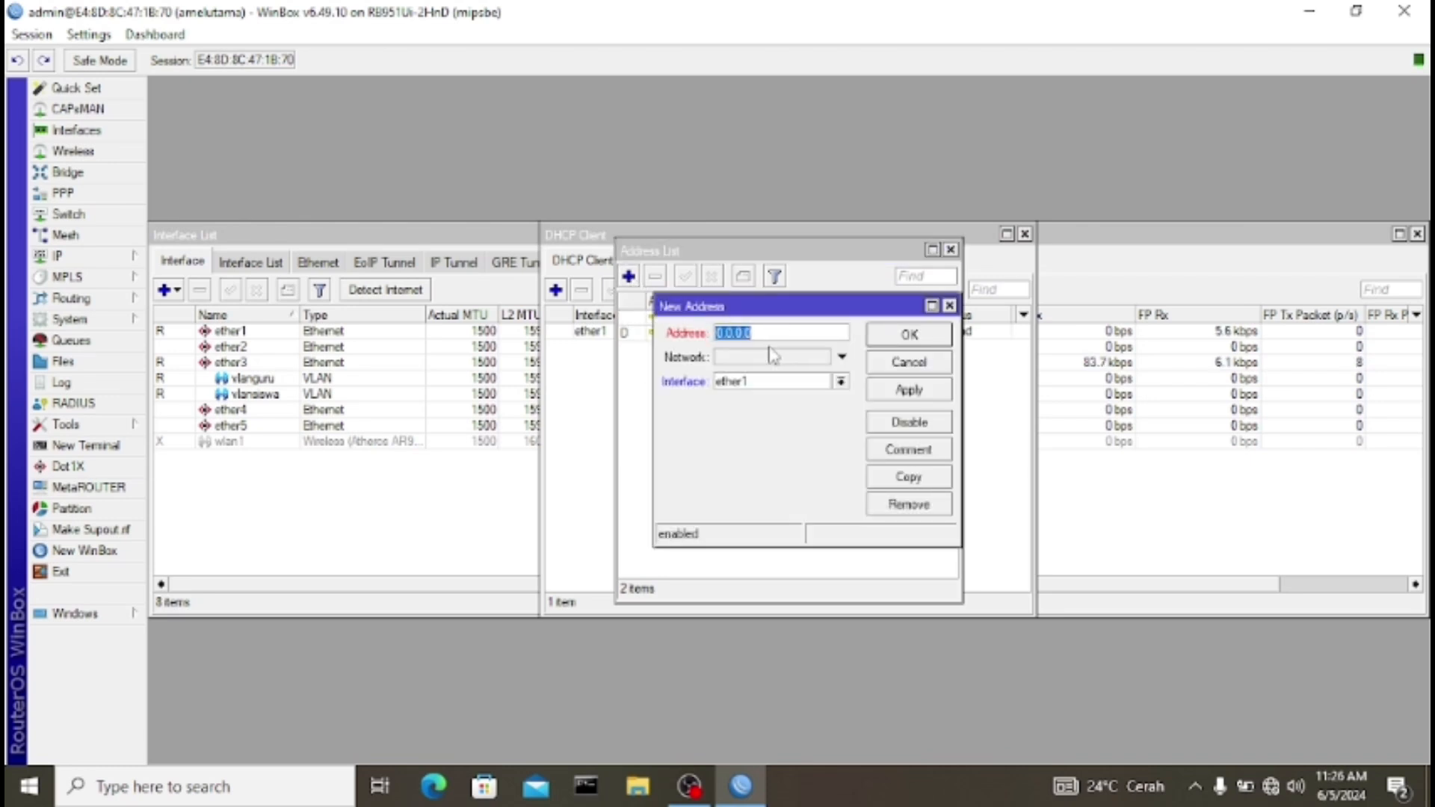
key(BackSpace)
text(10.100.110.35)
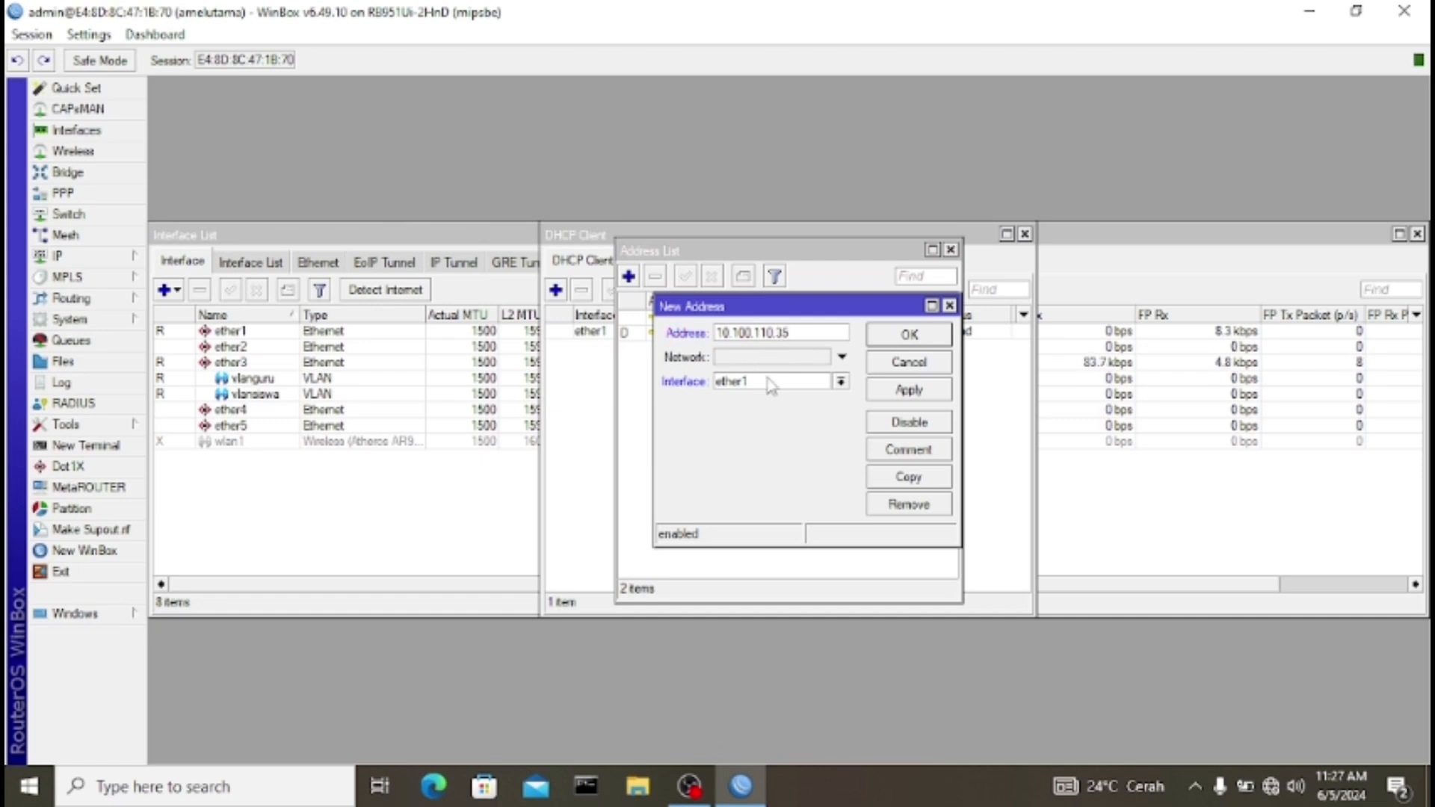
text(/24)
key(Tab)
key(BackSpace)
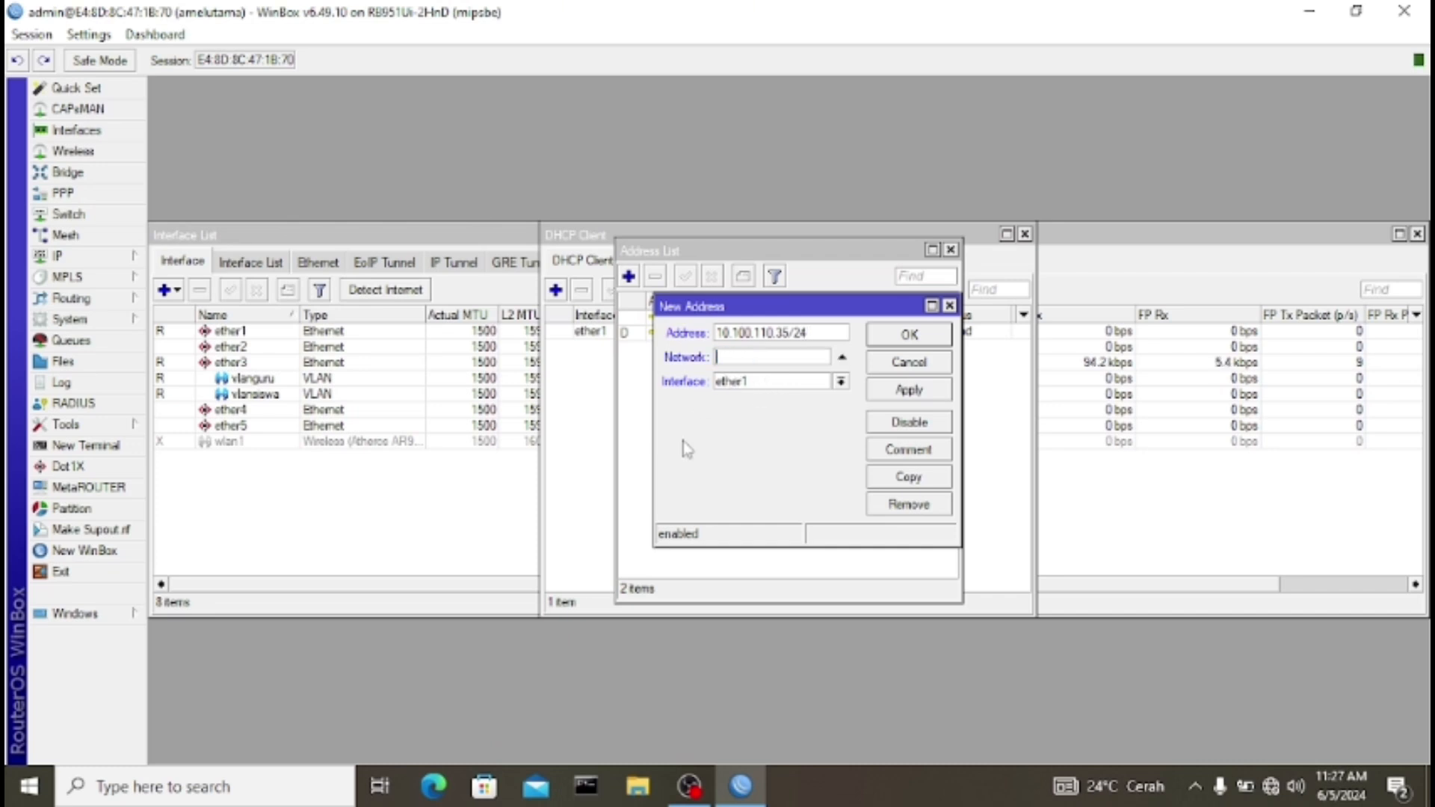
Step: Set the new address entry's network to 10.100.110.32, assign it to the vlanguru interface and save it
text(10.100.110.32)
click(779, 382)
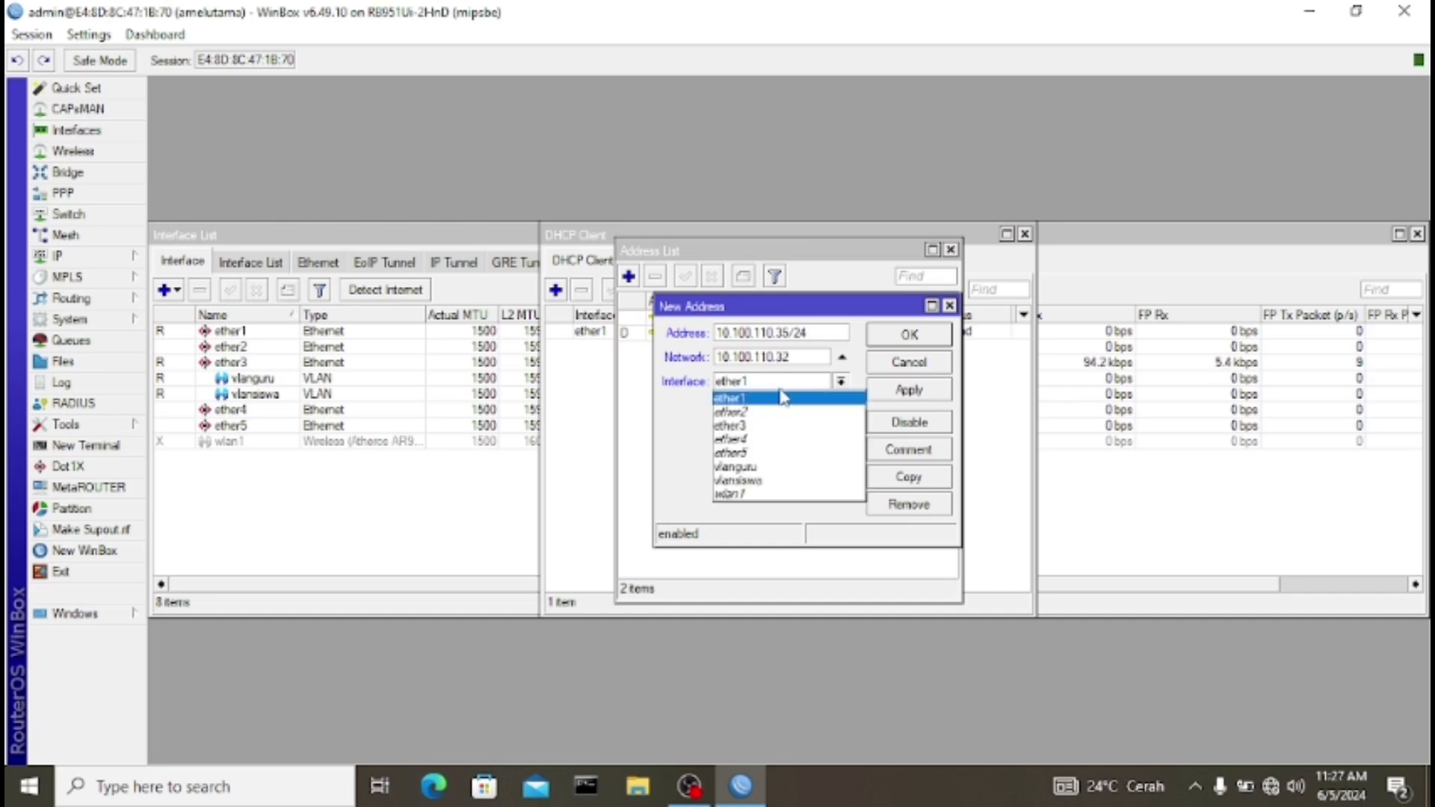
click(781, 467)
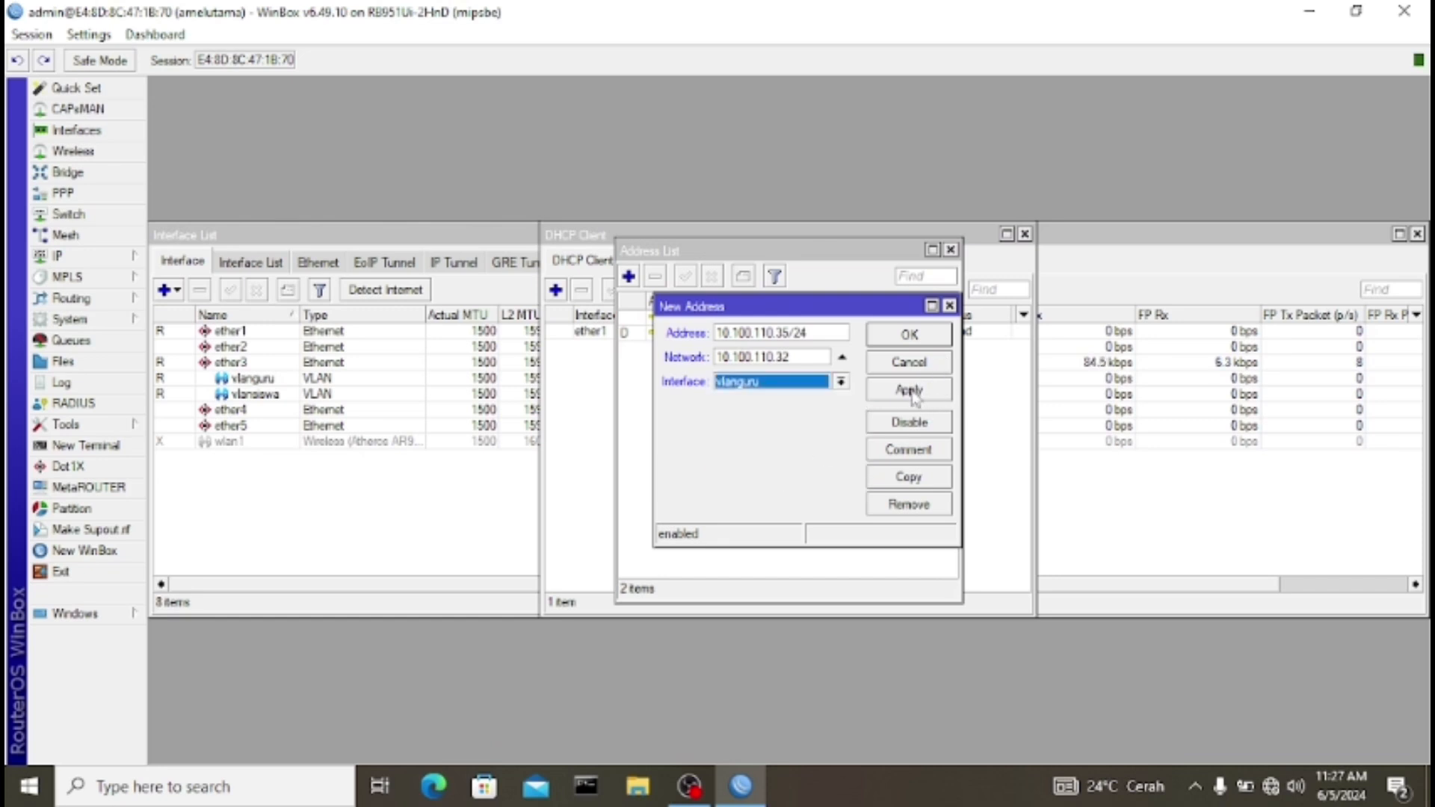
click(910, 392)
click(910, 336)
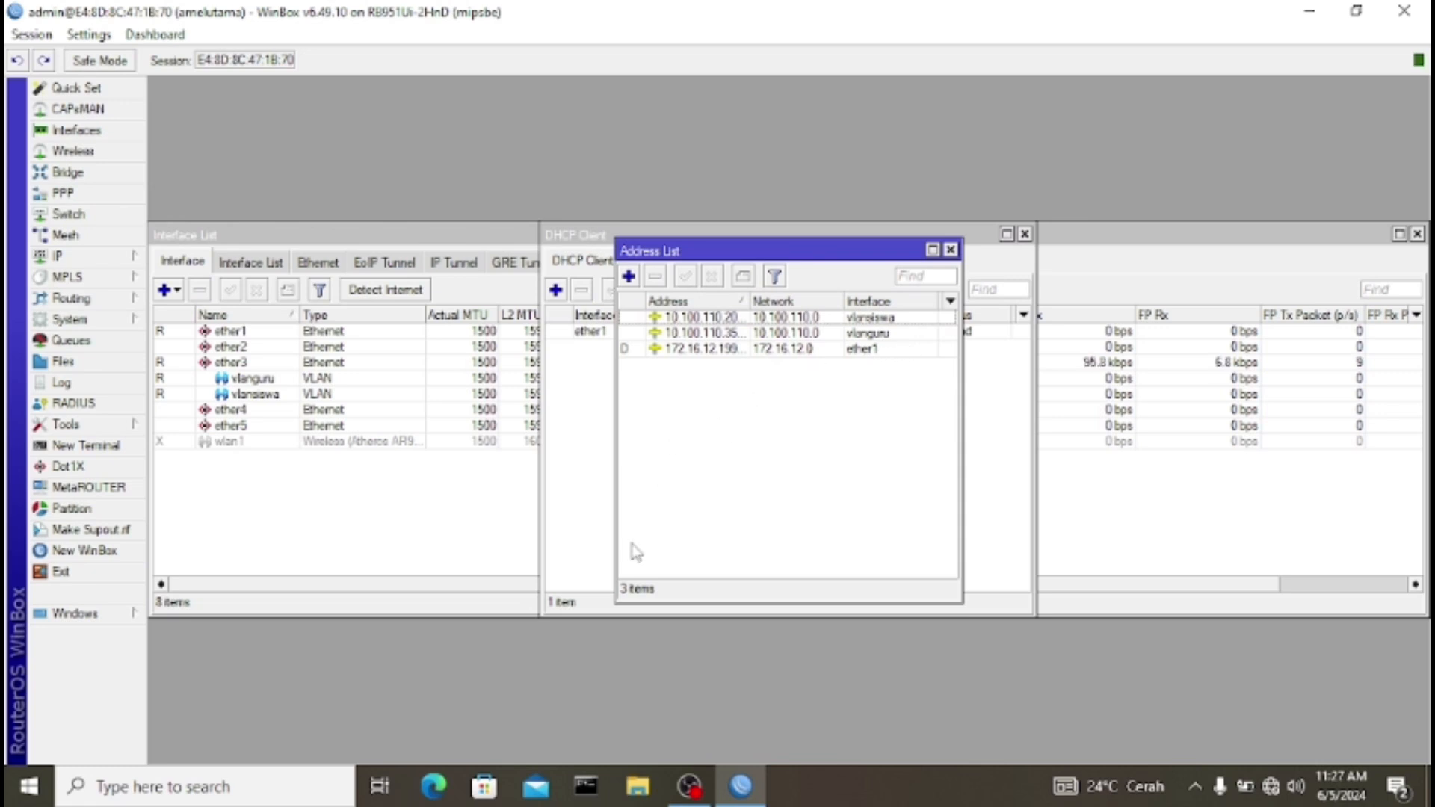
Step: Start the DHCP server setup on the vlansiswa interface, accepting the proposed address space and the gateway 10.100.110.20
click(111, 255)
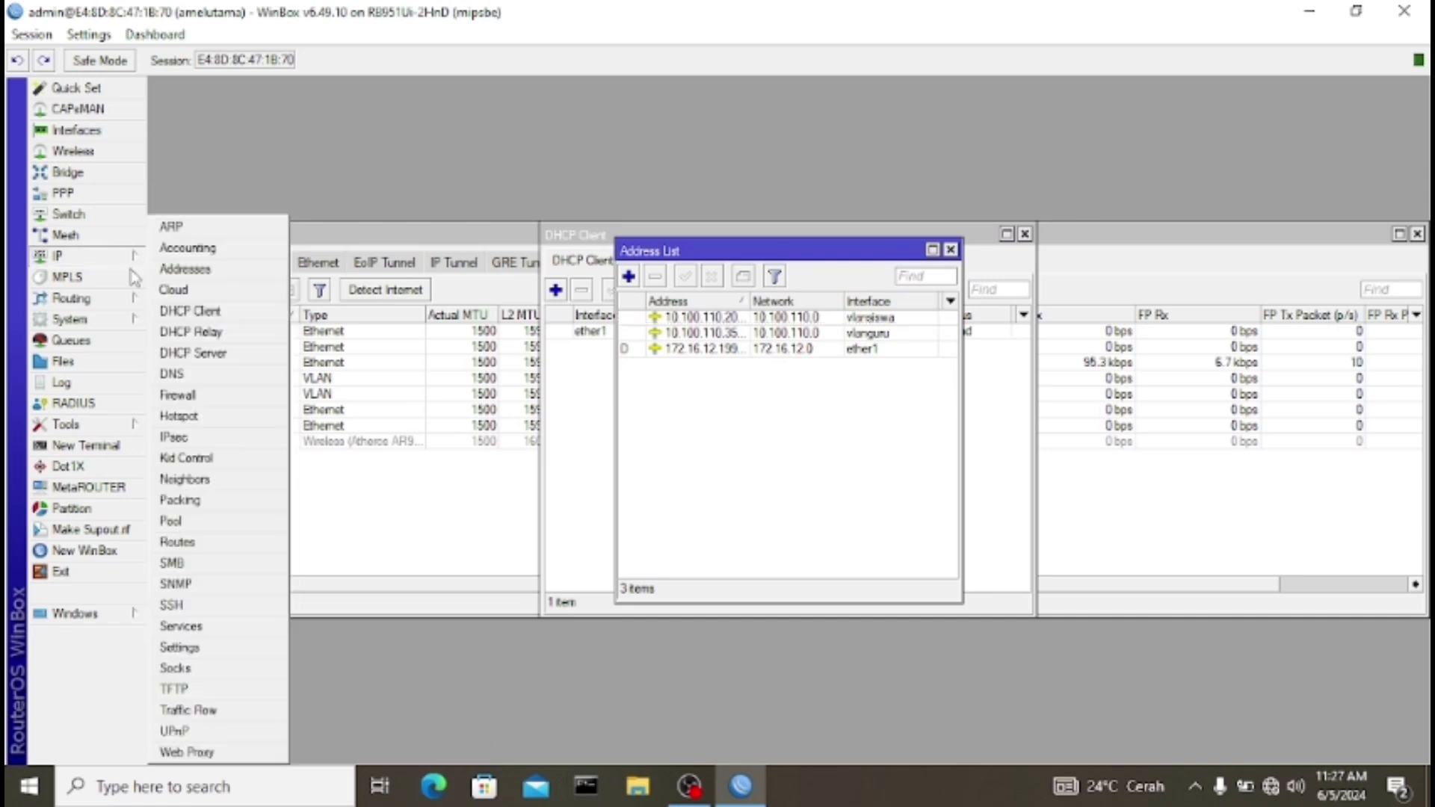
click(227, 356)
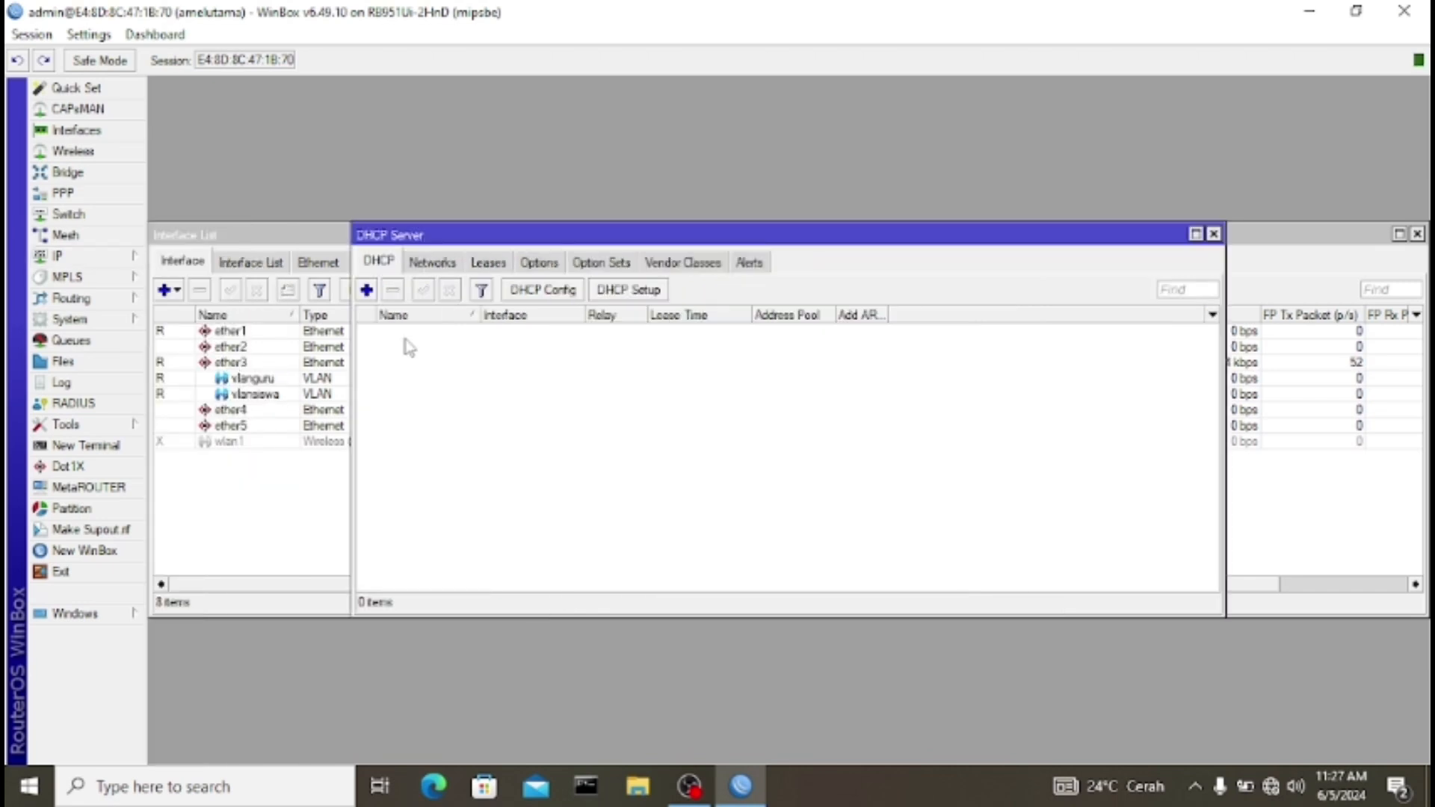
click(619, 291)
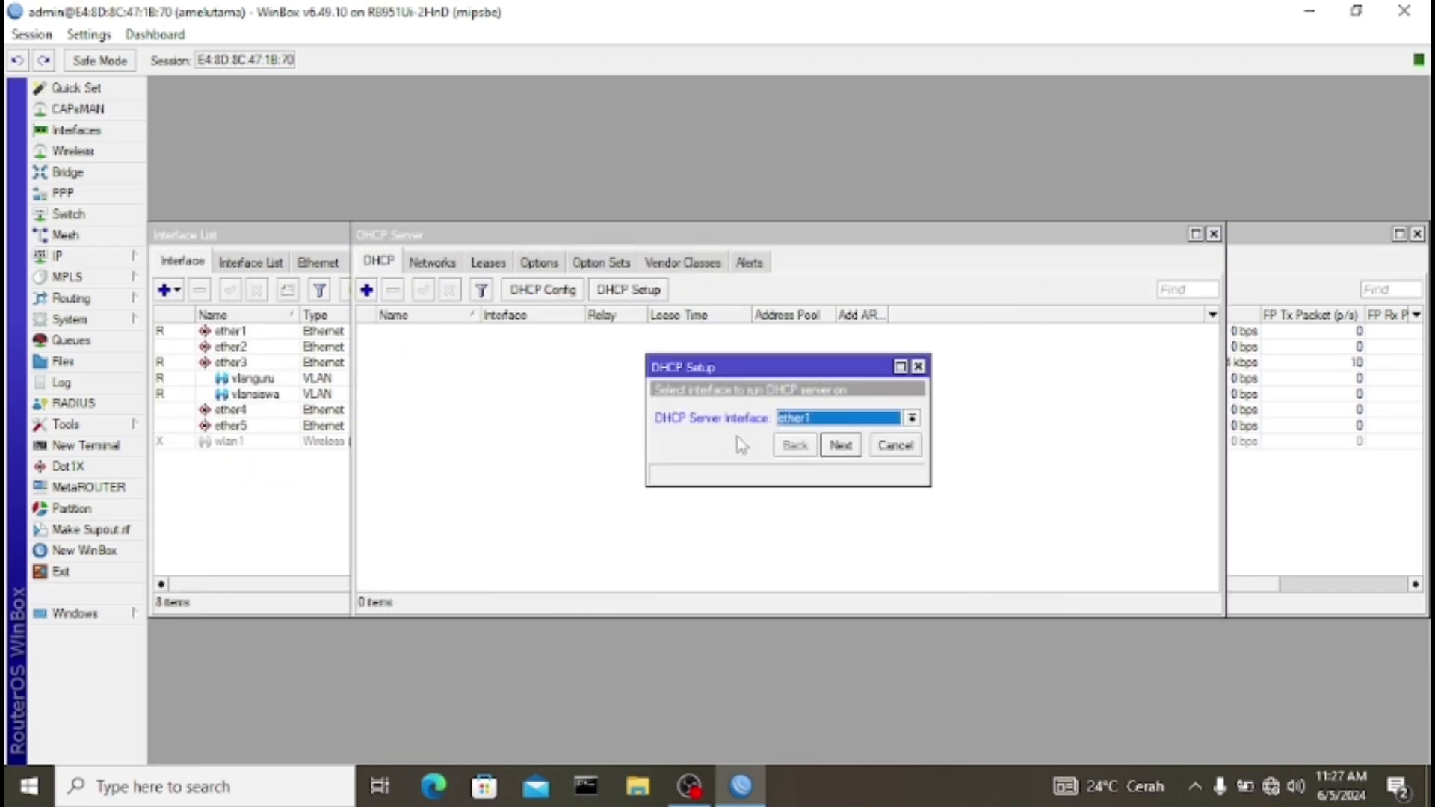
click(813, 420)
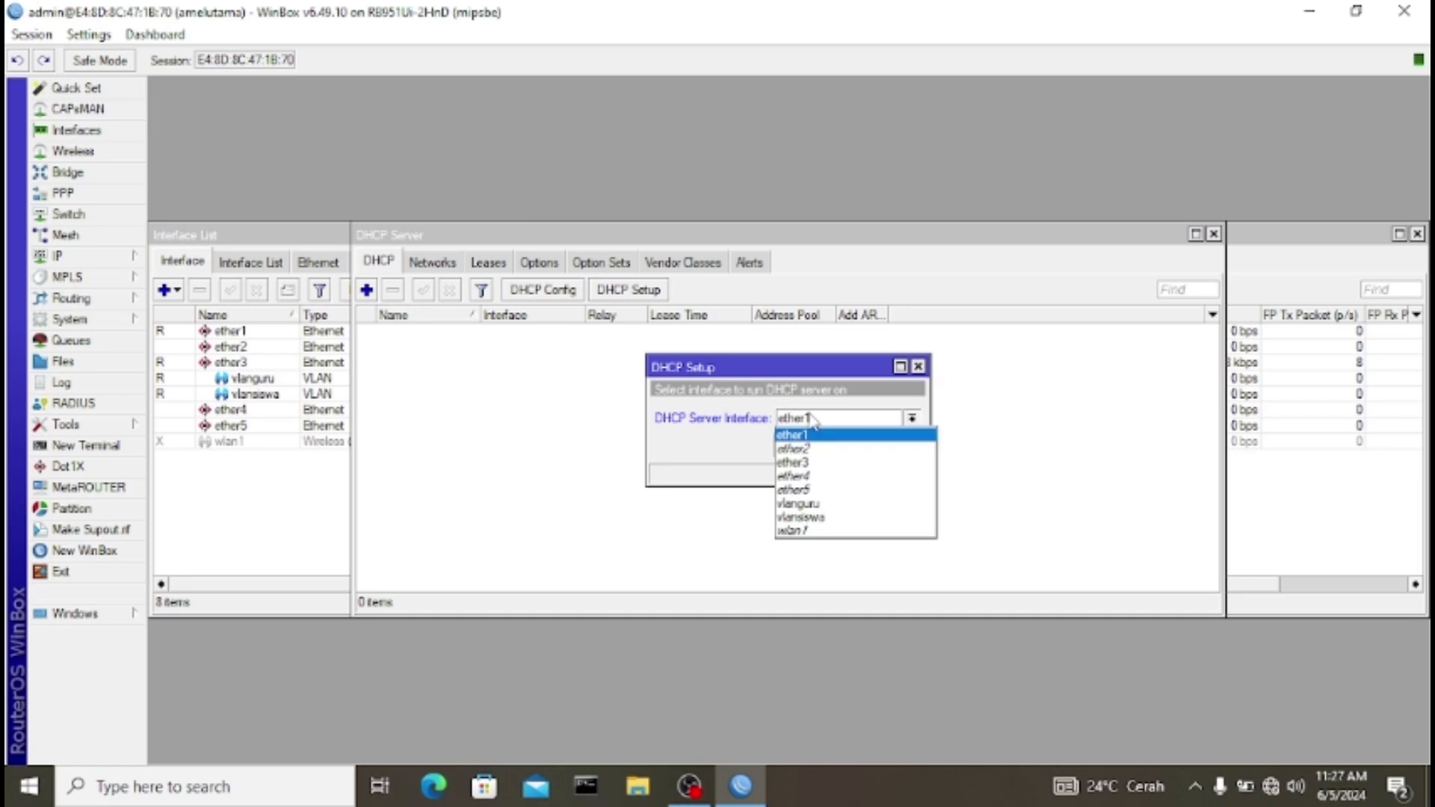
click(823, 516)
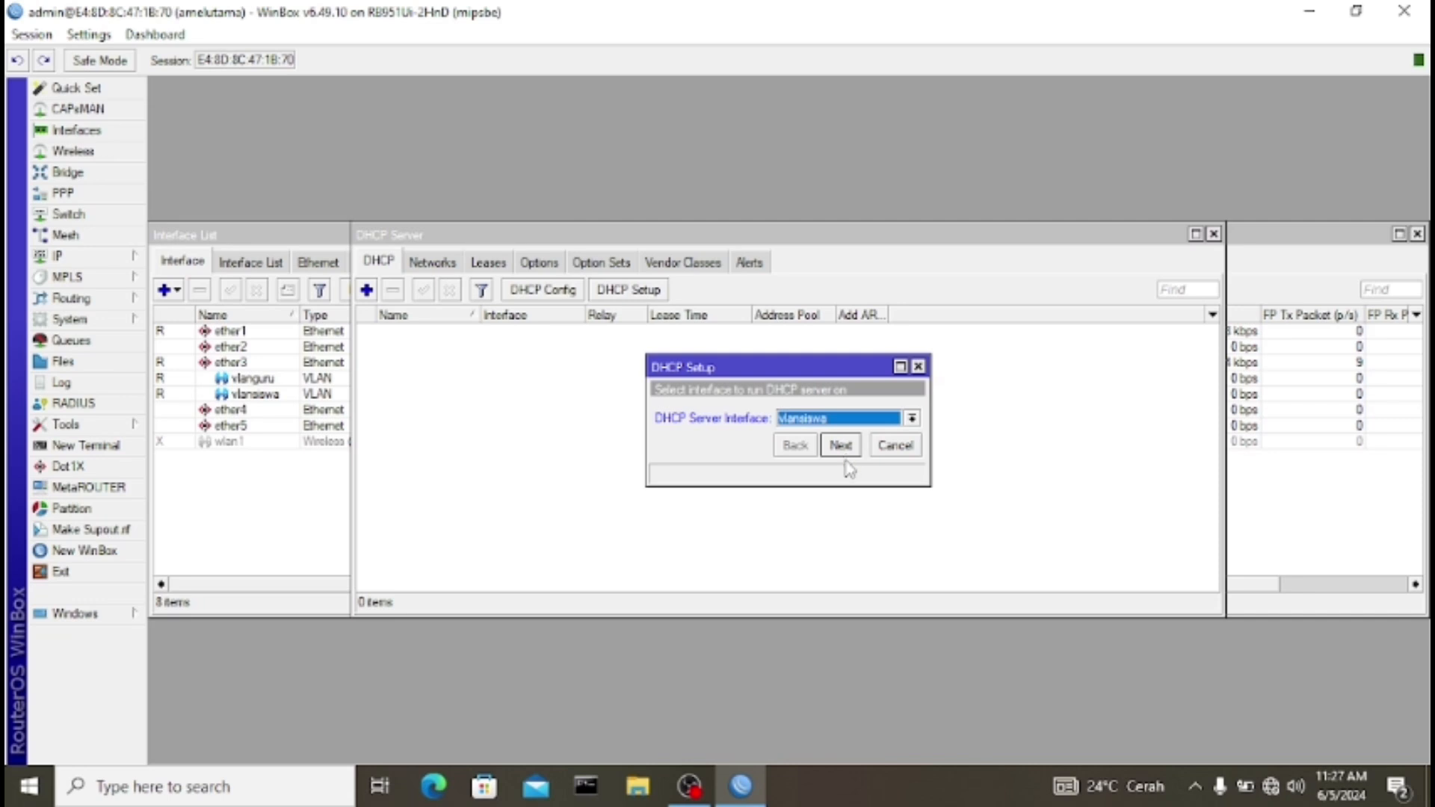
click(840, 451)
click(839, 446)
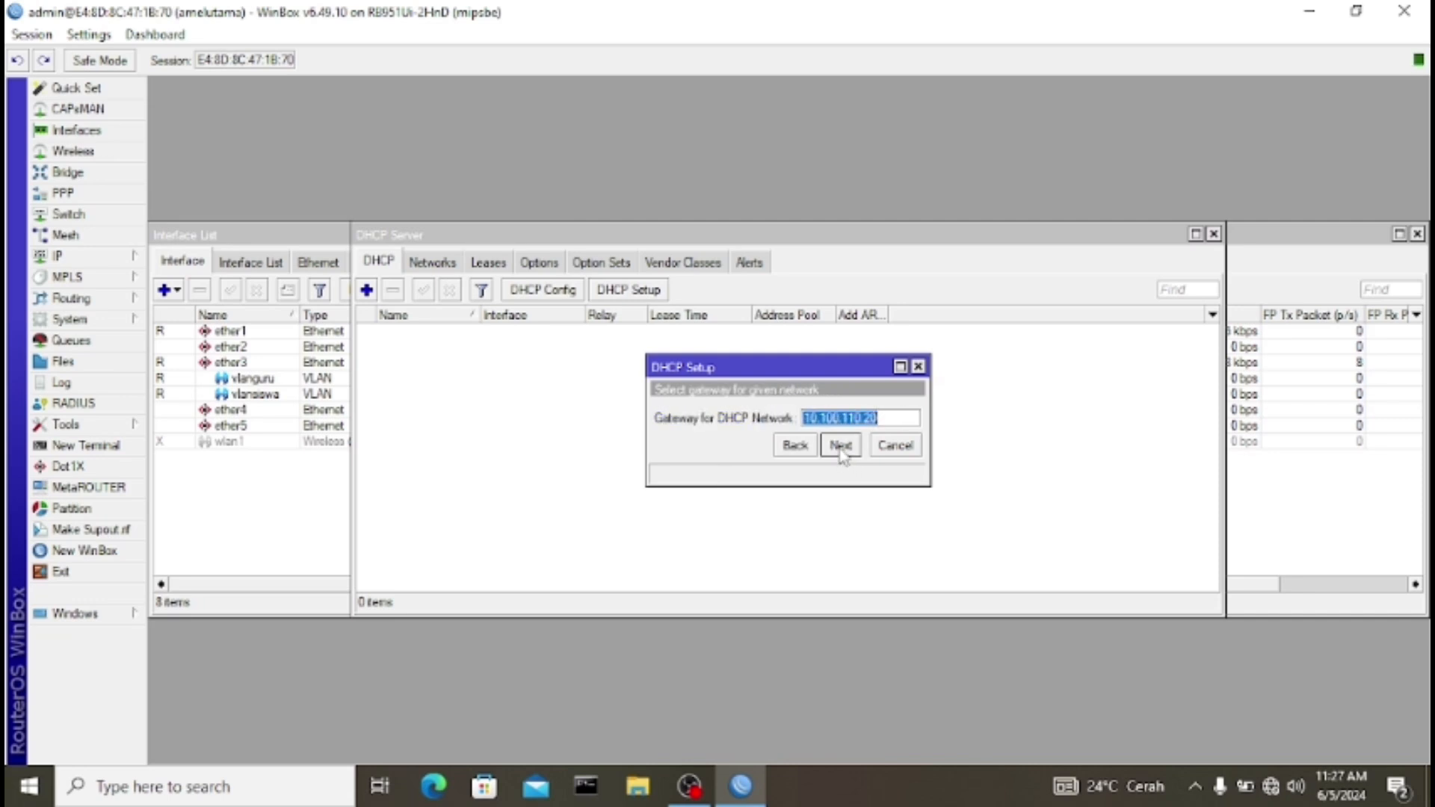
click(840, 446)
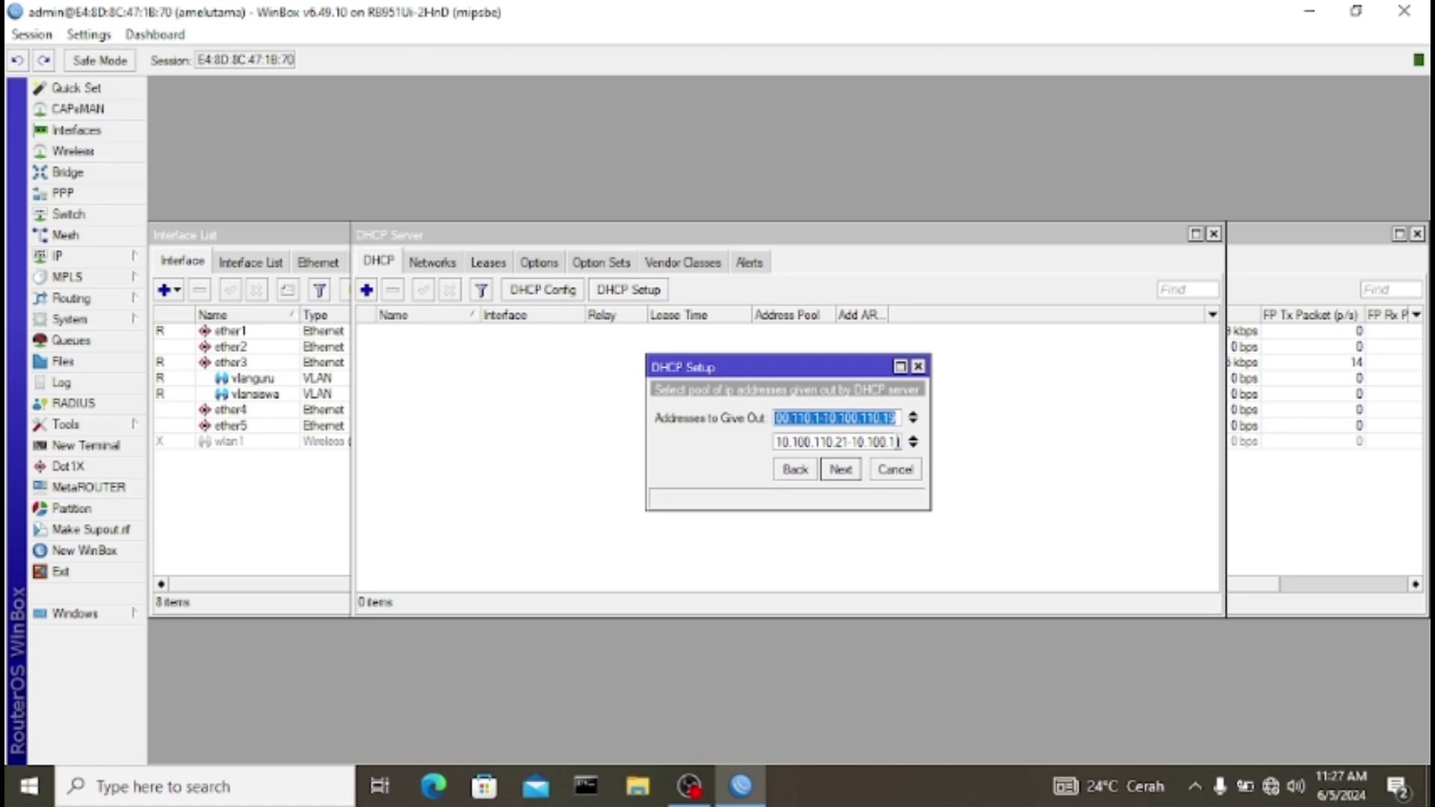
Step: End the second range of addresses to give out for vlansiswa at 10.100.110.31 and accept the pool
click(899, 442)
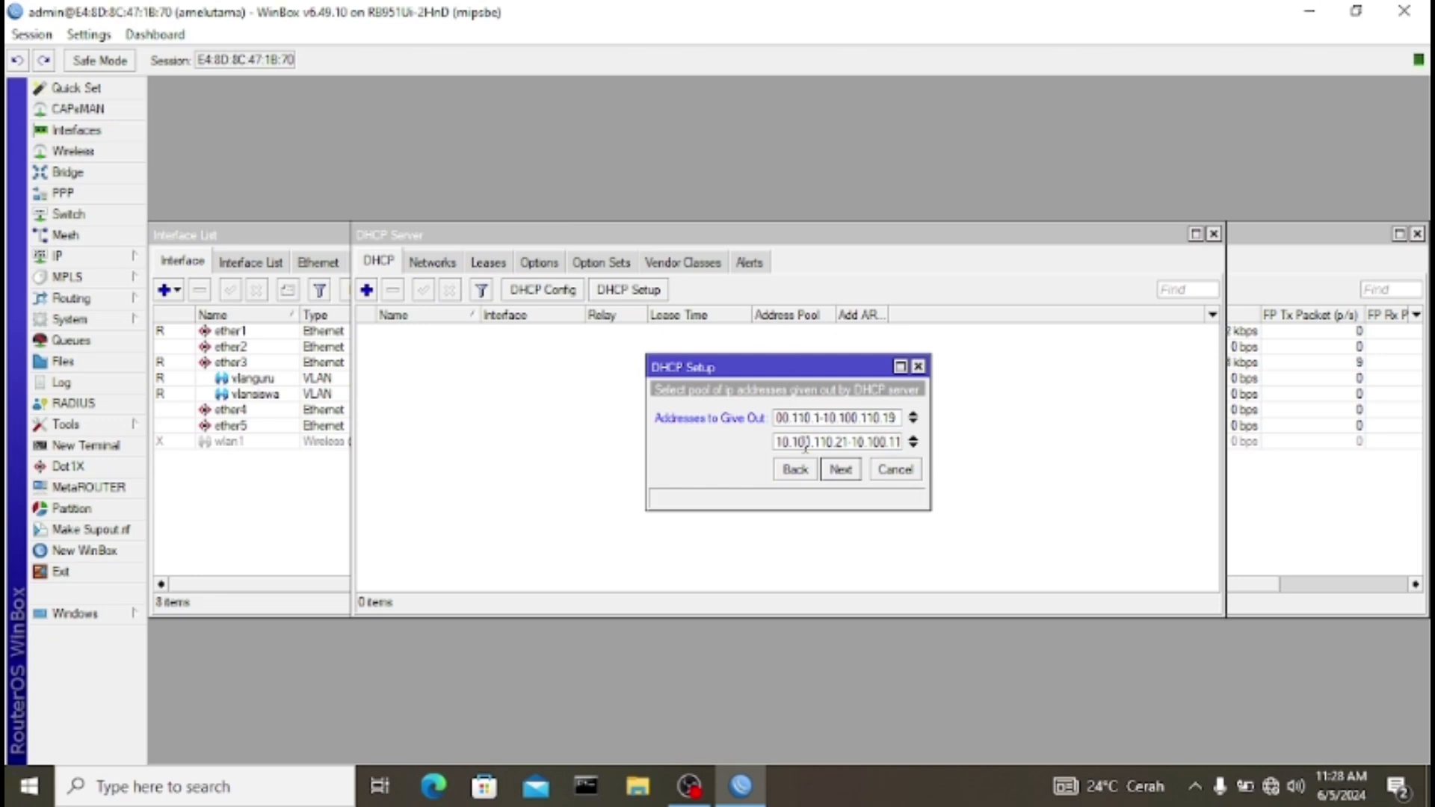
drag(859, 441, 896, 444)
text(254)
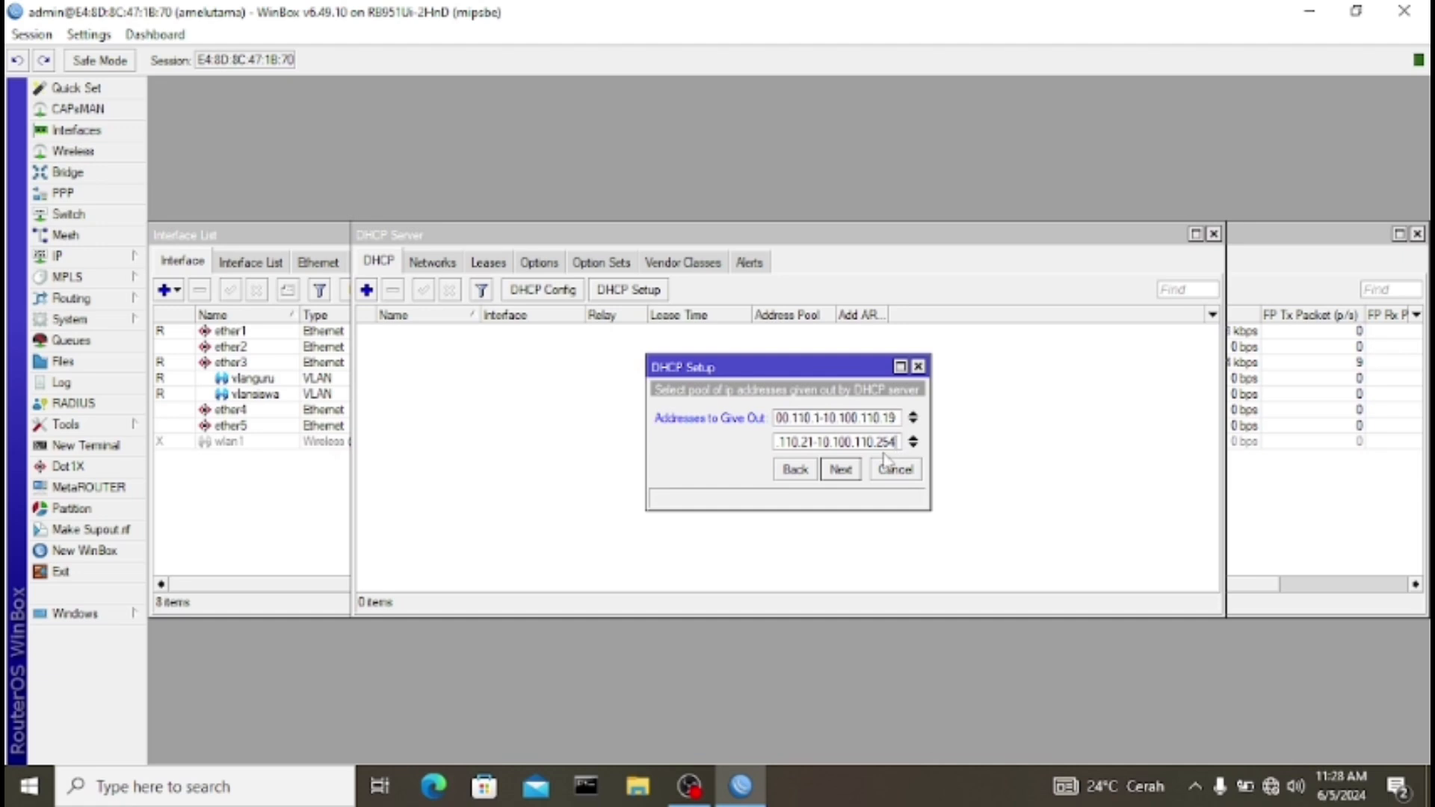
key(BackSpace)
key(BackSpace)
key(BackSpace)
text(31)
click(840, 471)
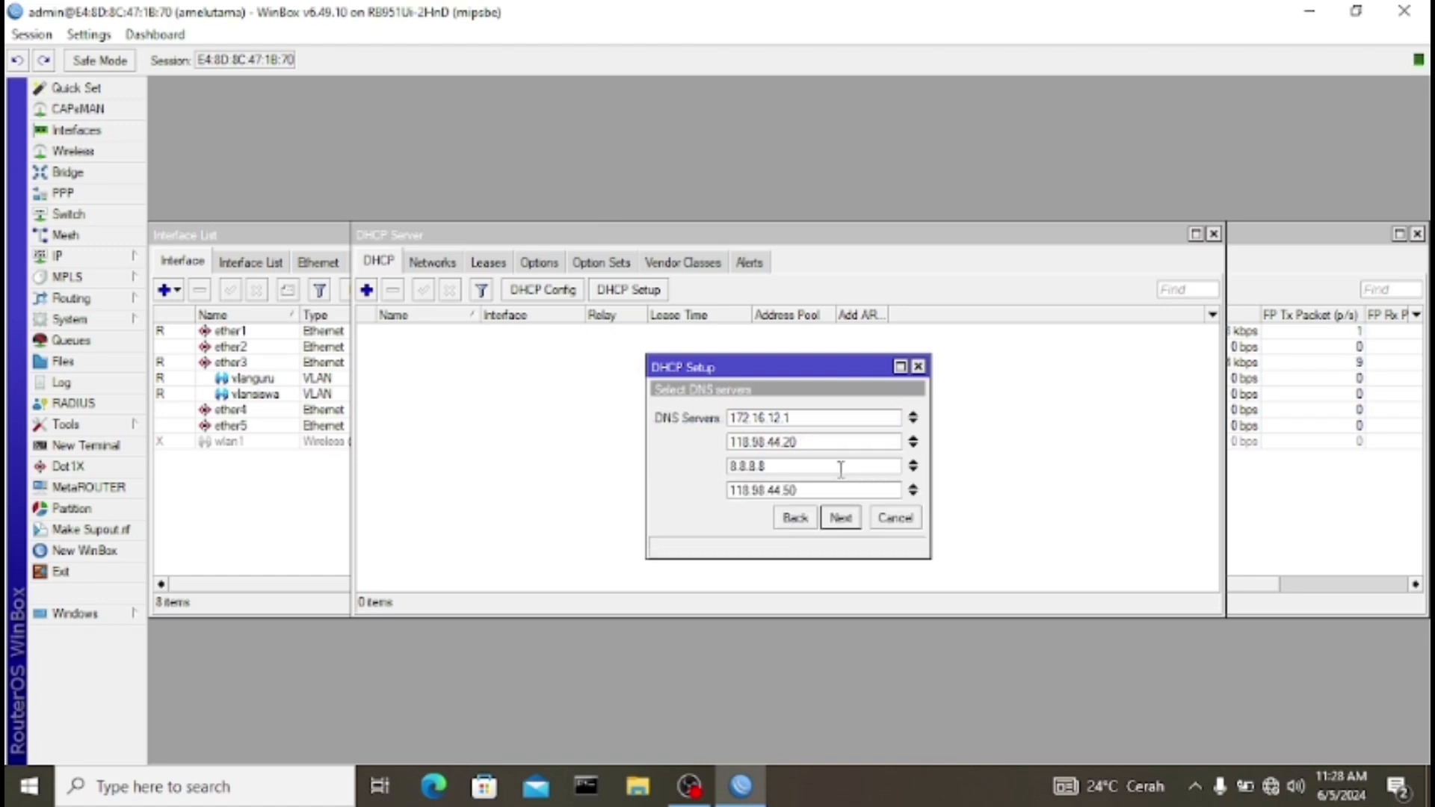
Step: Accept the proposed DNS servers and lease time to complete the vlansiswa DHCP server setup
click(848, 520)
click(848, 526)
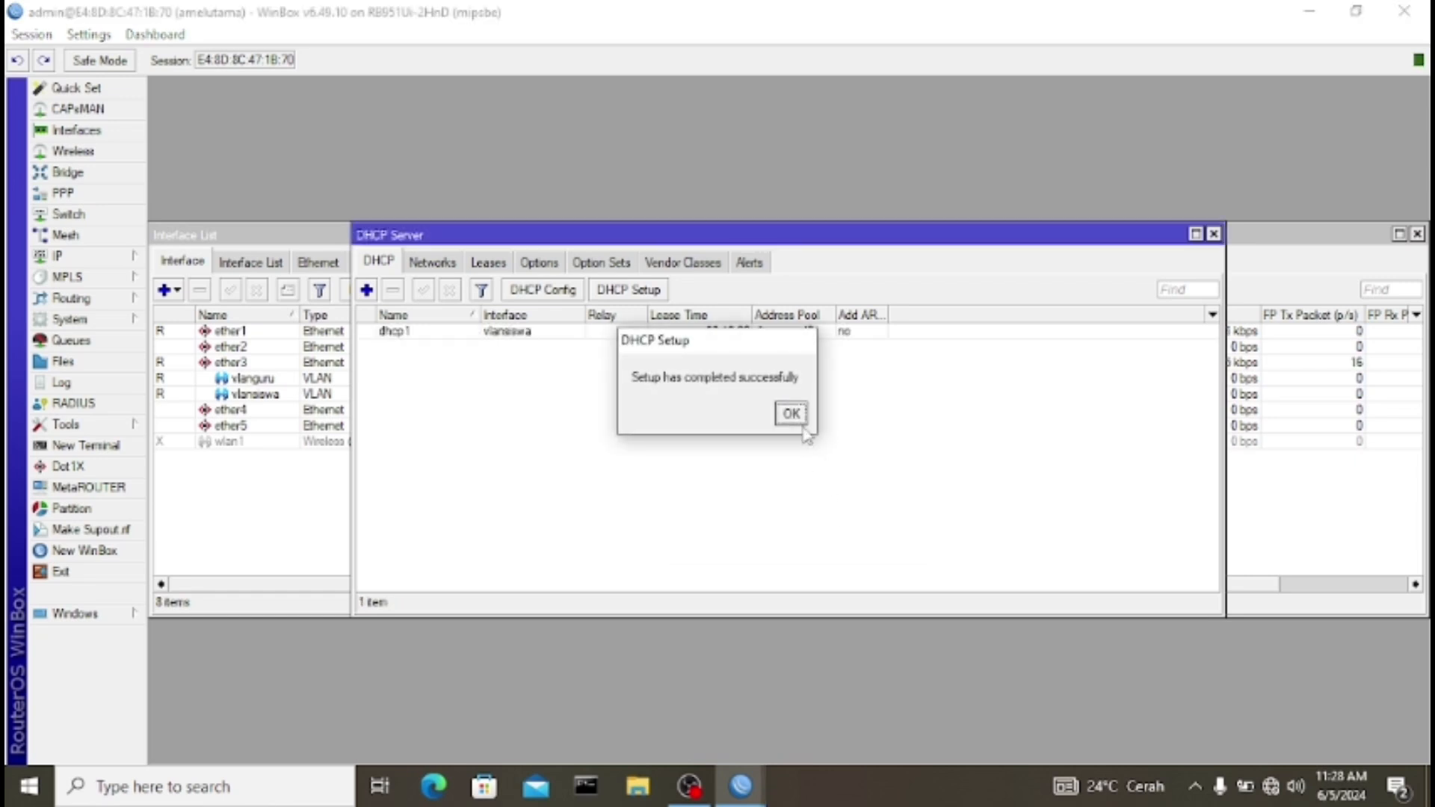
click(797, 423)
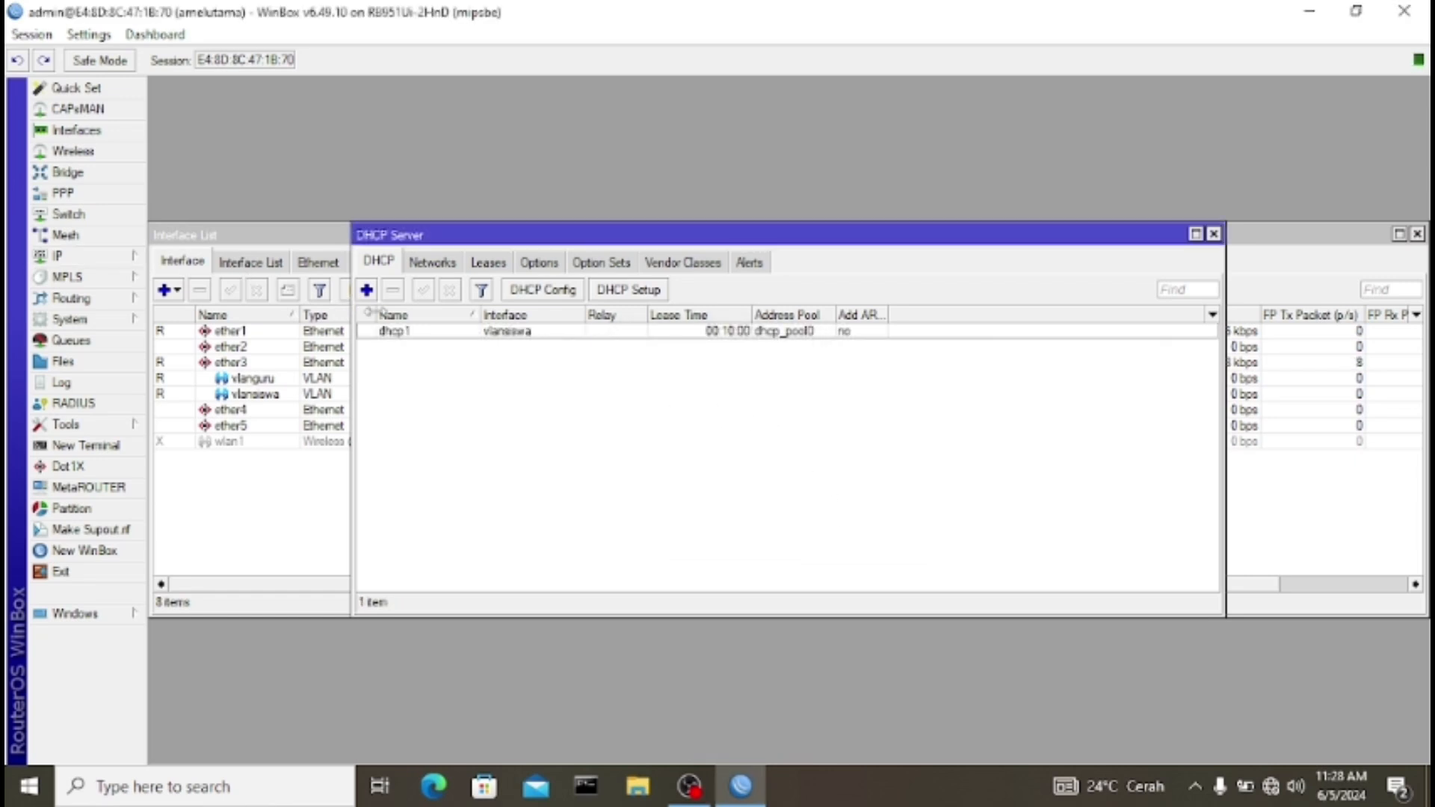
Step: Start a second DHCP server setup on the vlanguru interface, accepting the proposed address space and gateway
click(616, 296)
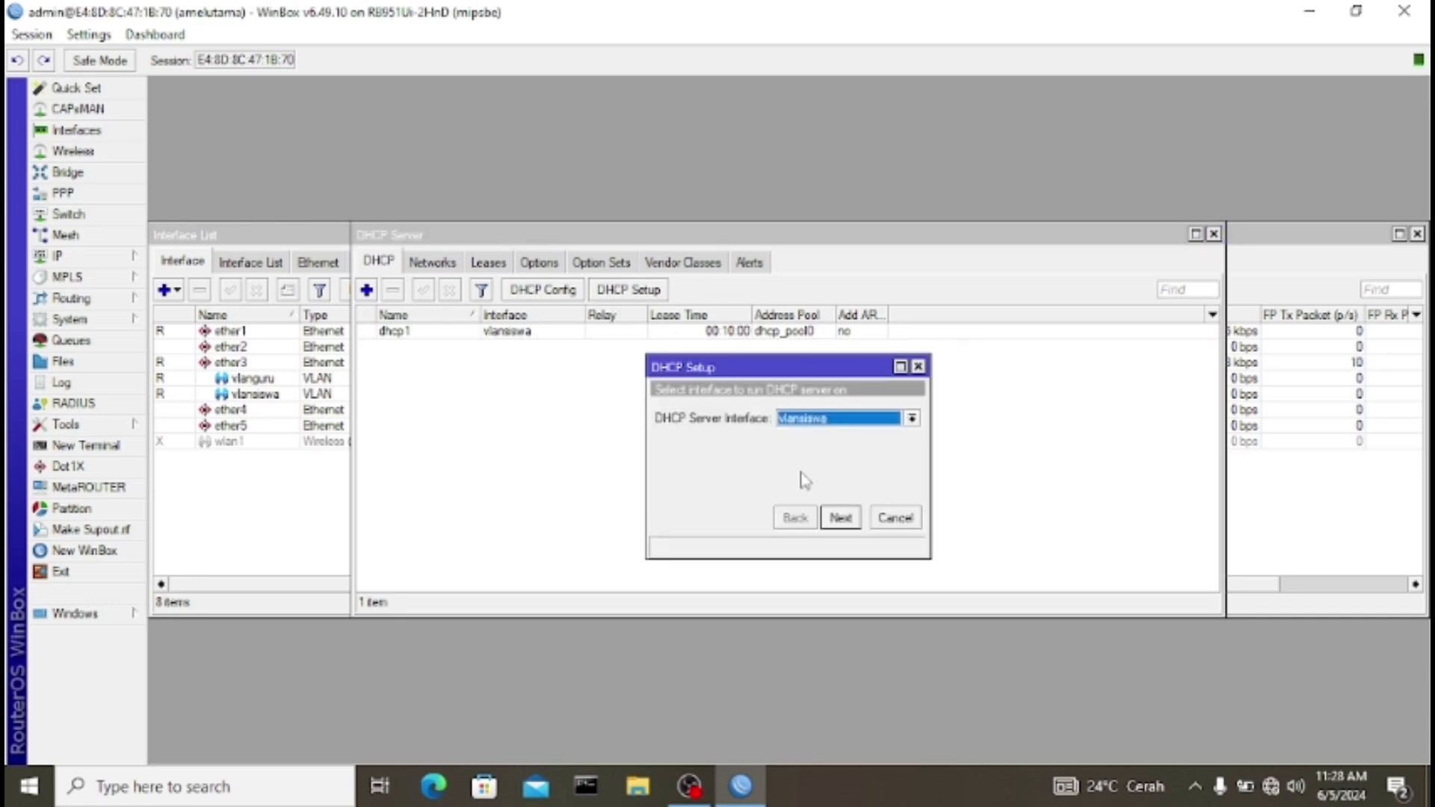
click(814, 419)
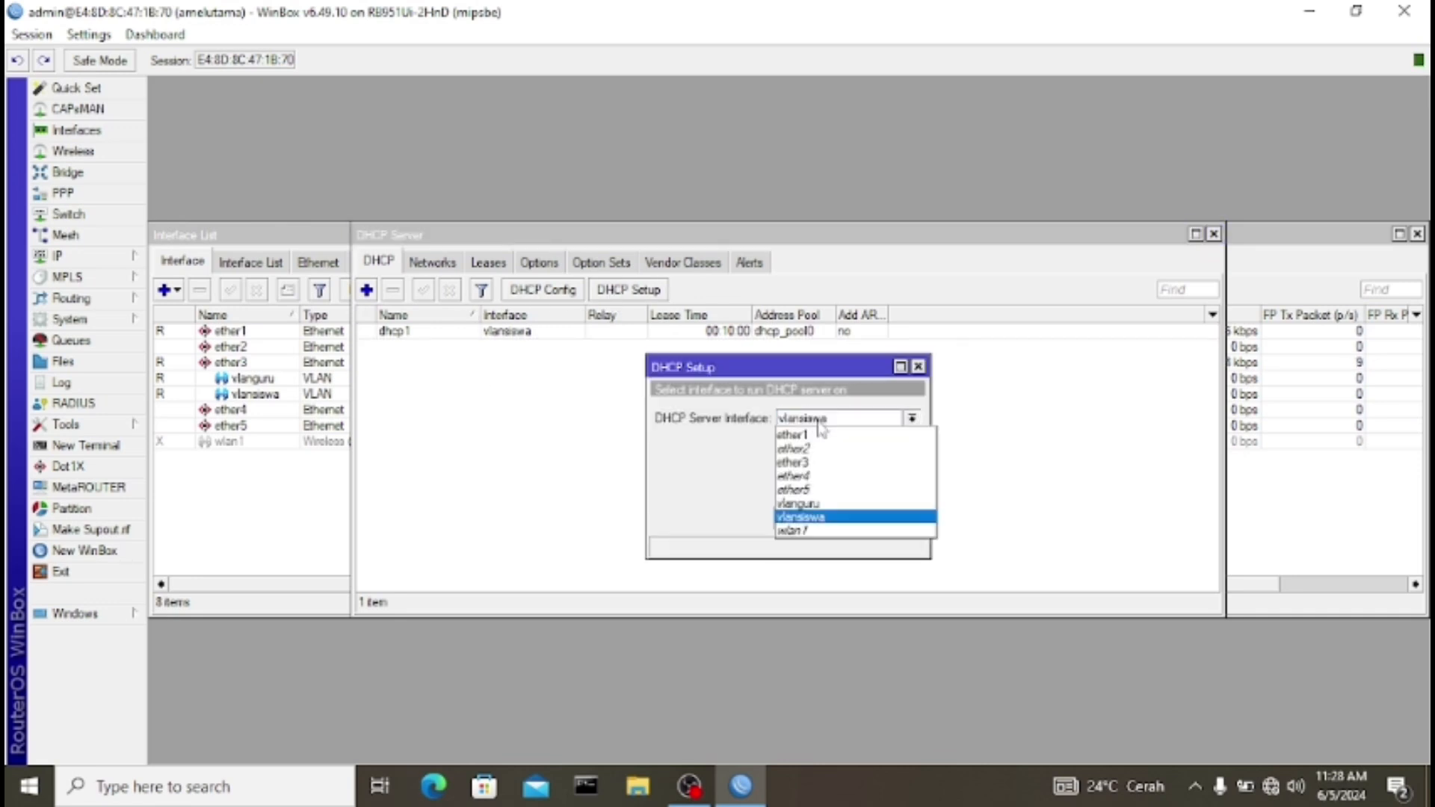
click(817, 504)
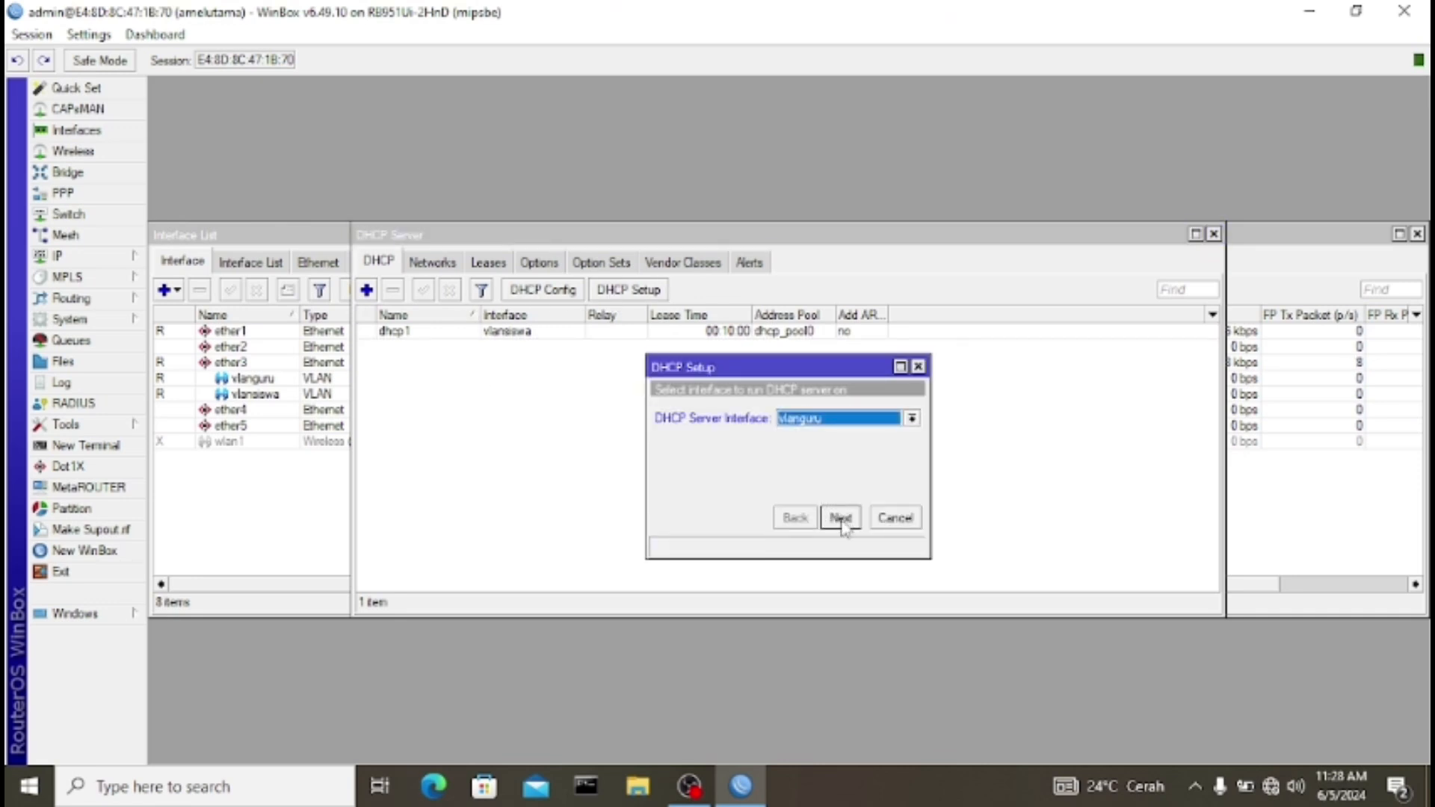
click(842, 518)
click(842, 519)
click(841, 518)
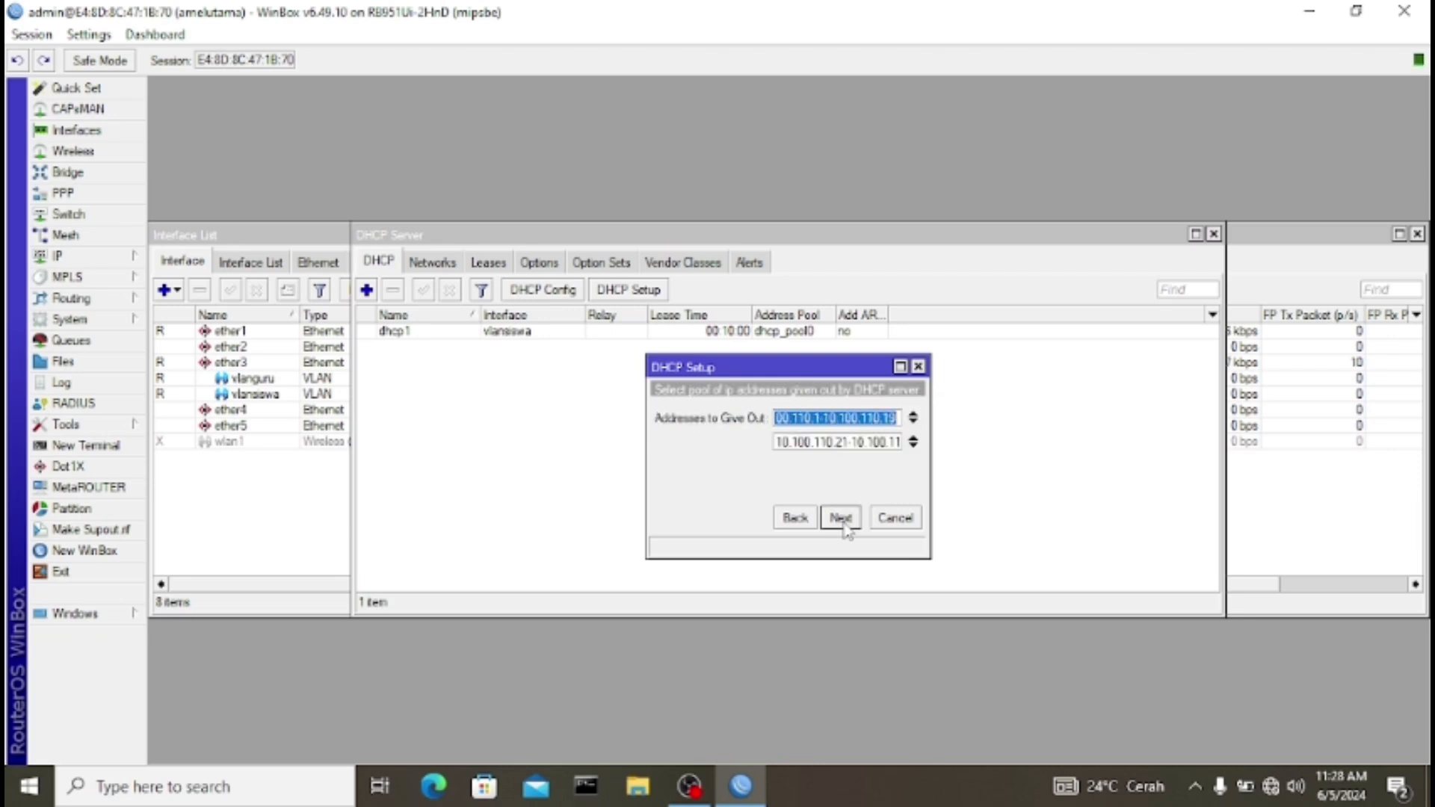
Step: End the second range of addresses to give out for vlanguru at 10.100.110.26
click(885, 442)
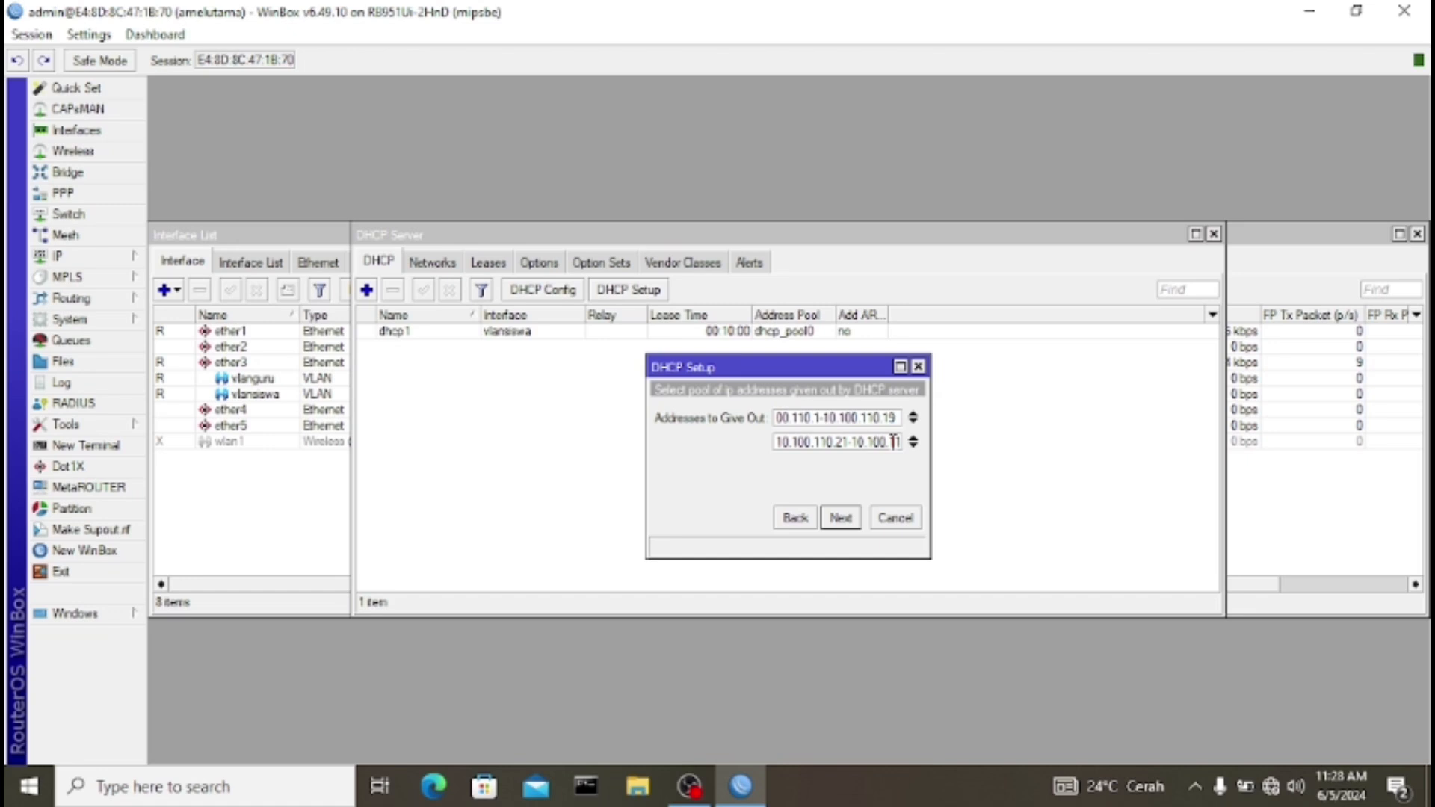
mouse_move(898, 441)
mouse_down()
mouse_move(864, 443)
mouse_move(897, 443)
mouse_up()
click(897, 443)
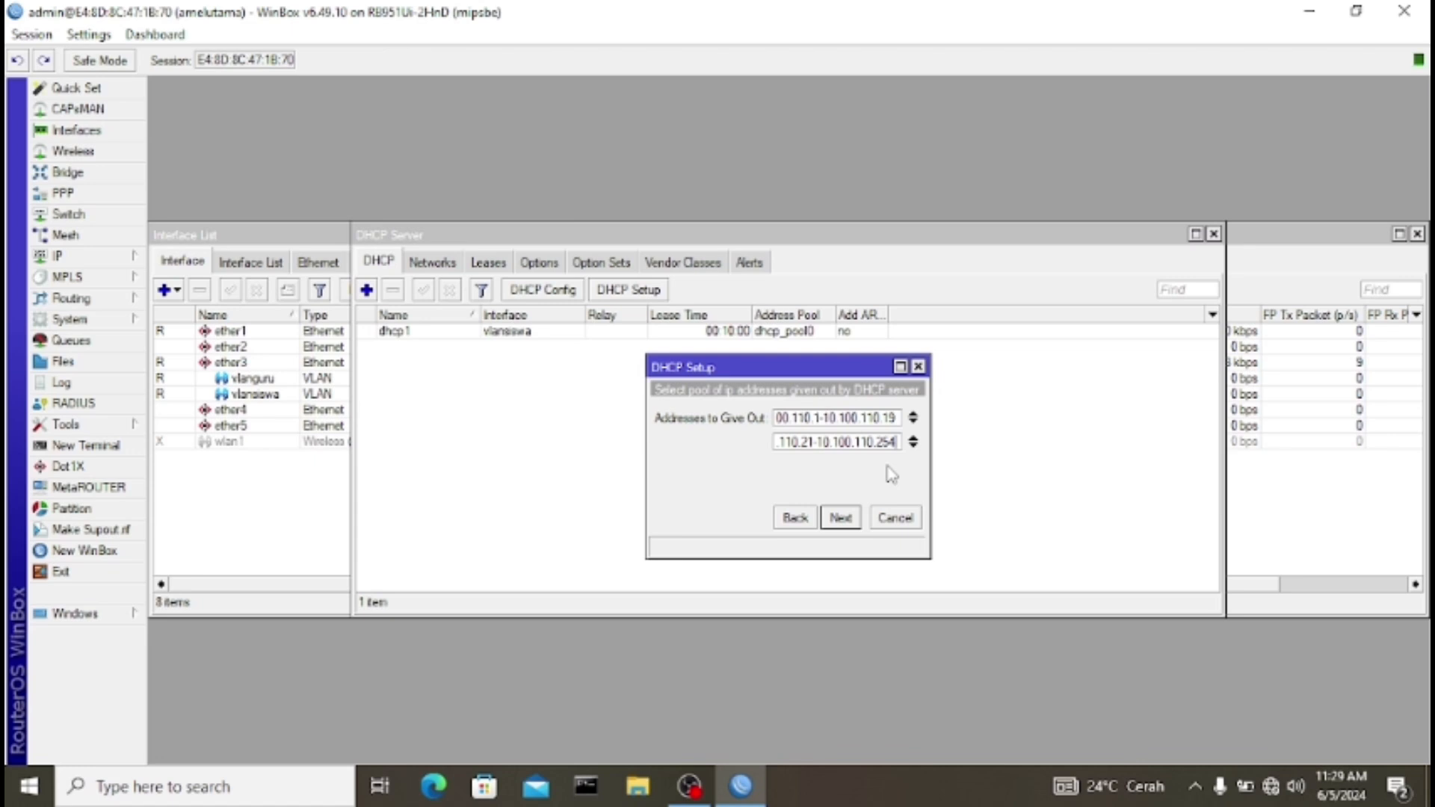
key(BackSpace)
key(BackSpace)
key(BackSpace)
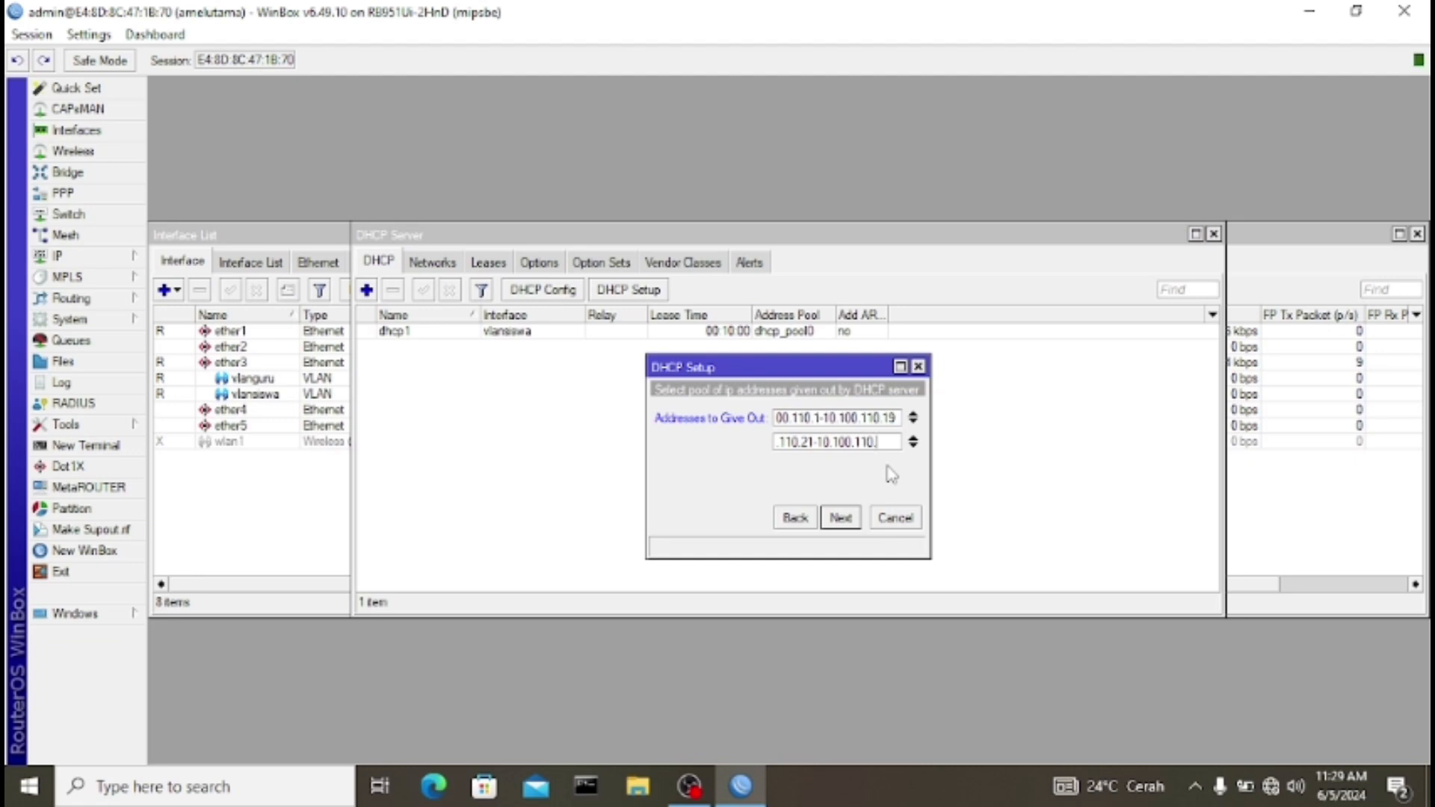
text(26)
Step: Accept the address pool, DNS servers and lease time to complete the vlanguru DHCP server setup
click(839, 519)
click(840, 519)
click(840, 519)
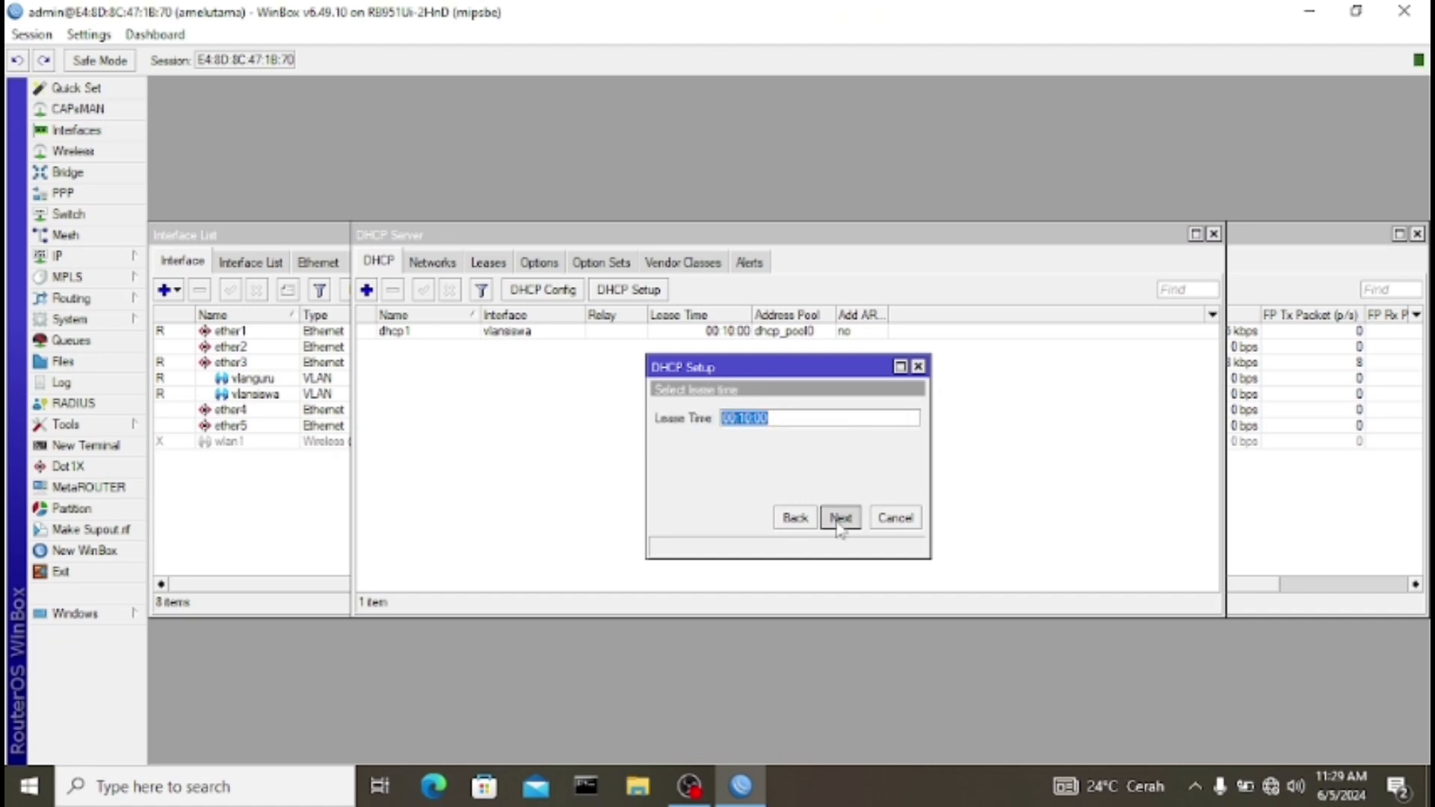
click(791, 413)
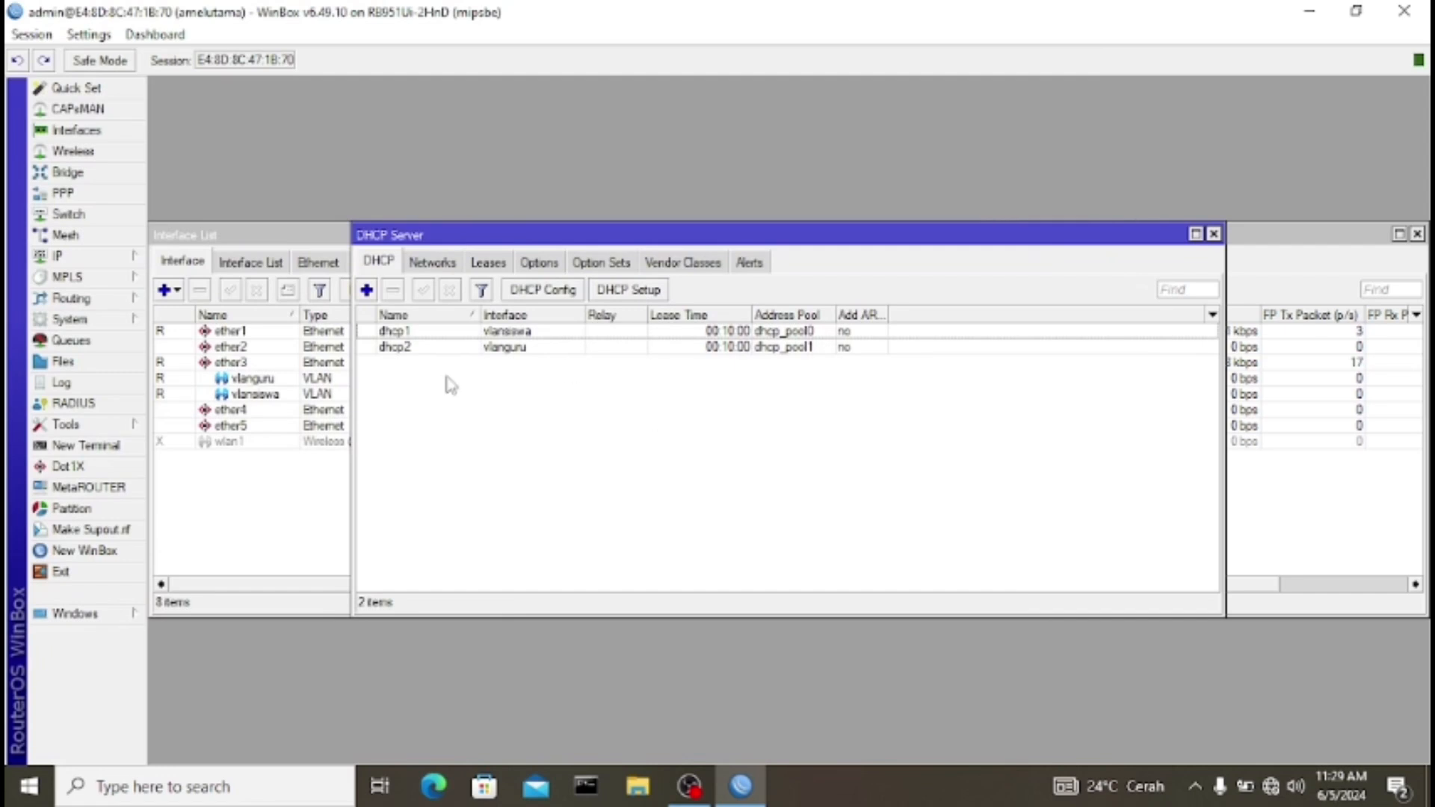
Step: Open a router terminal, skip the password change, and ping 172.16.12.1, stopping after a few replies
click(112, 449)
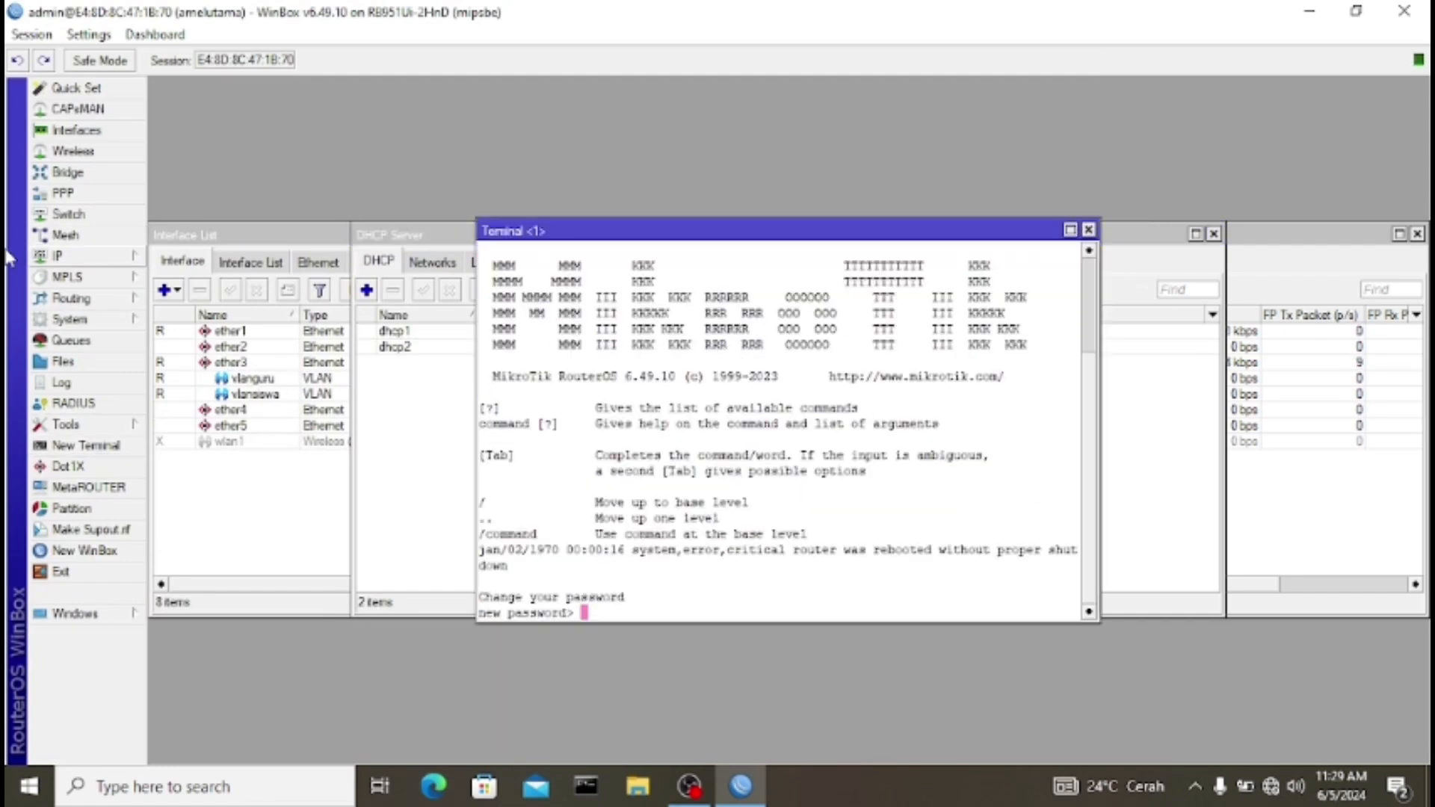
key(Return)
text(p)
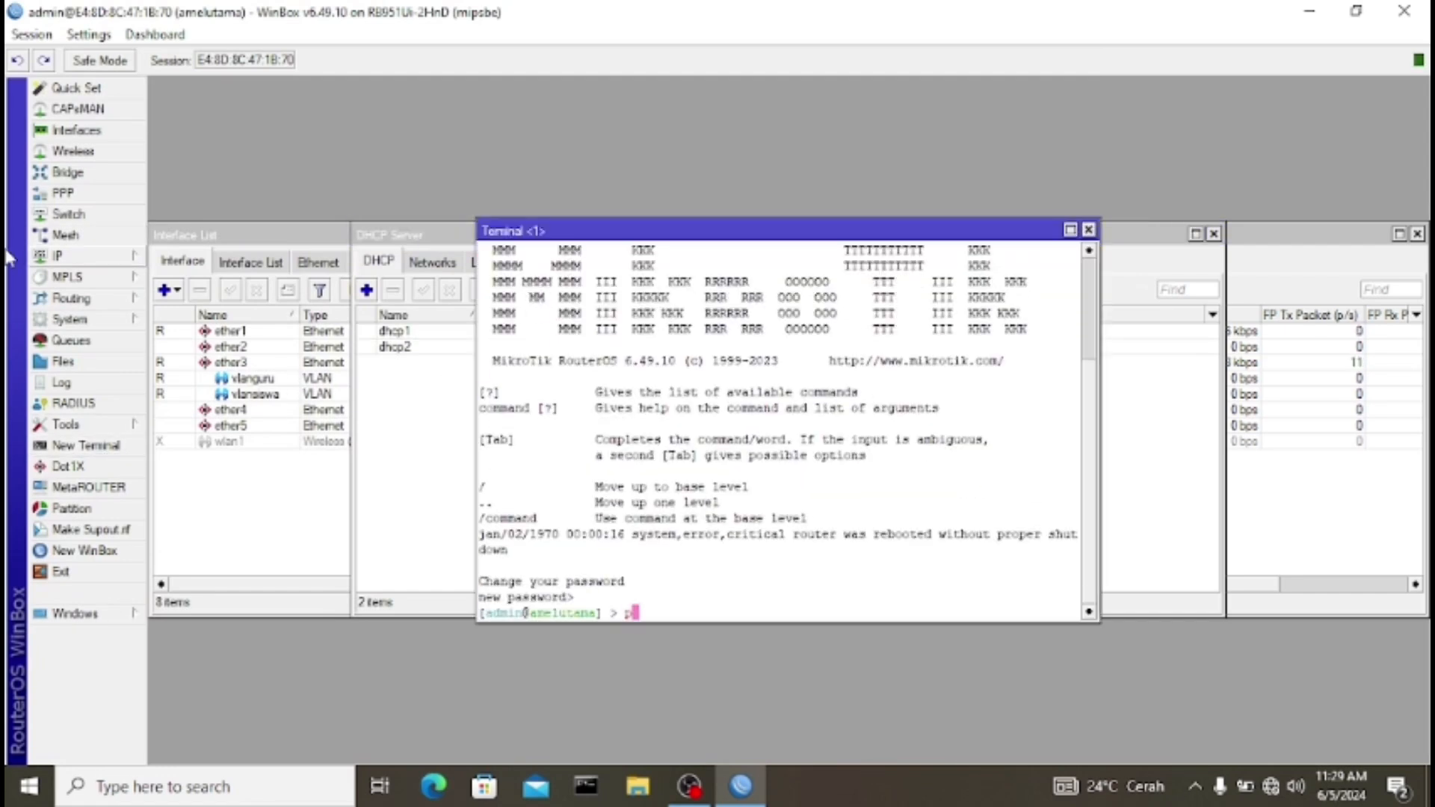
text(ing 172.16.12.1)
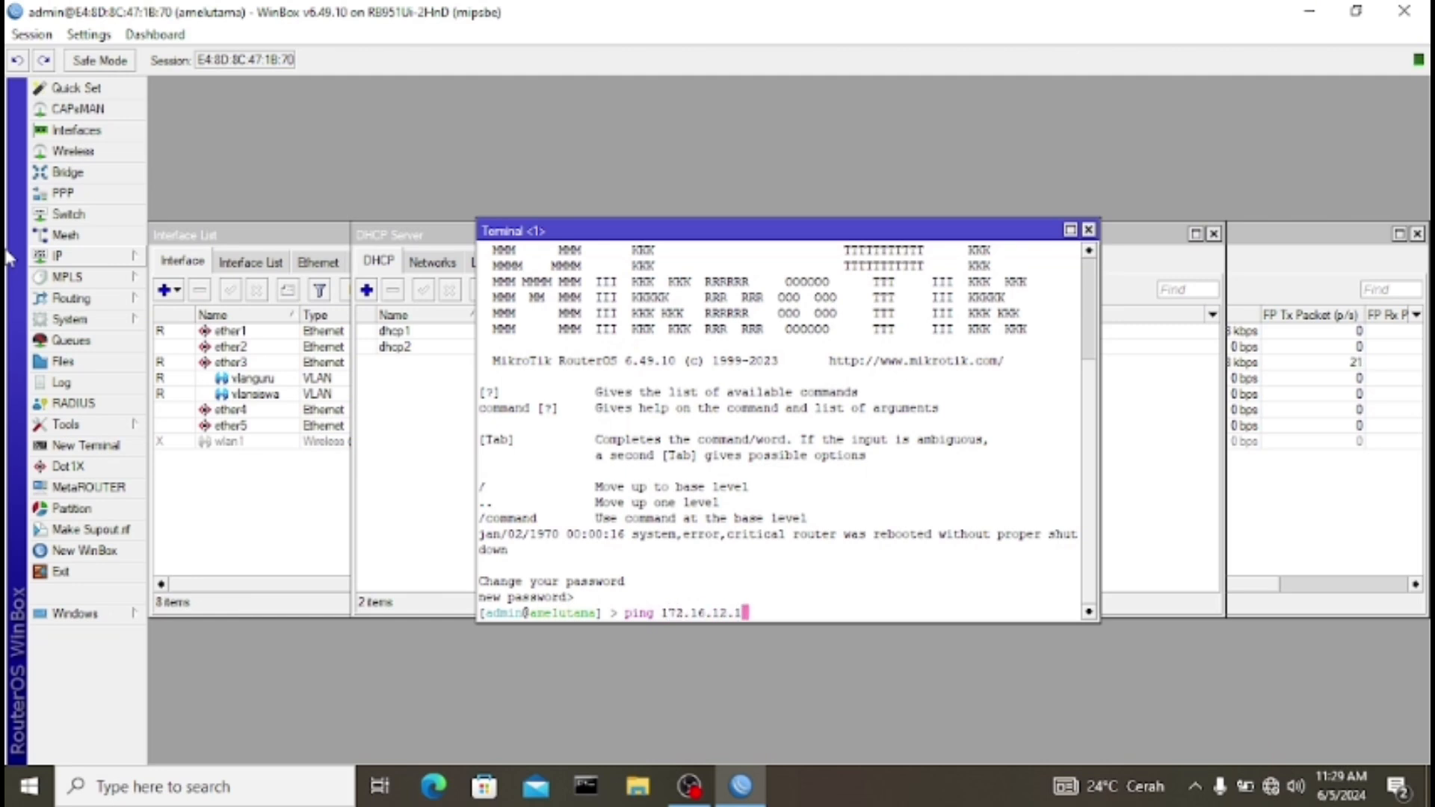
key(Return)
key(ctrl+c)
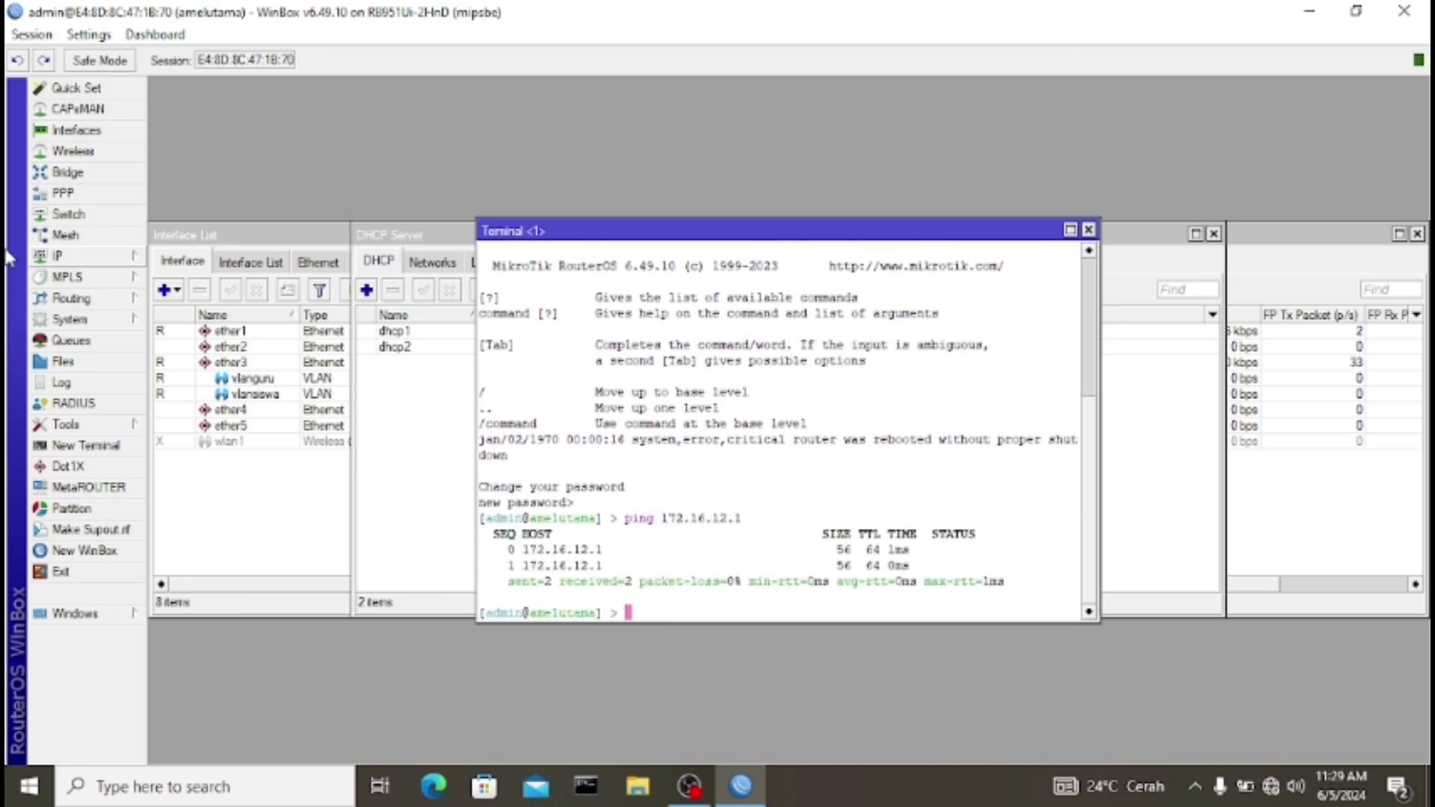
Step: Ping google.com from the router terminal to test internet connectivity, then stop the ping
text(ping google.com)
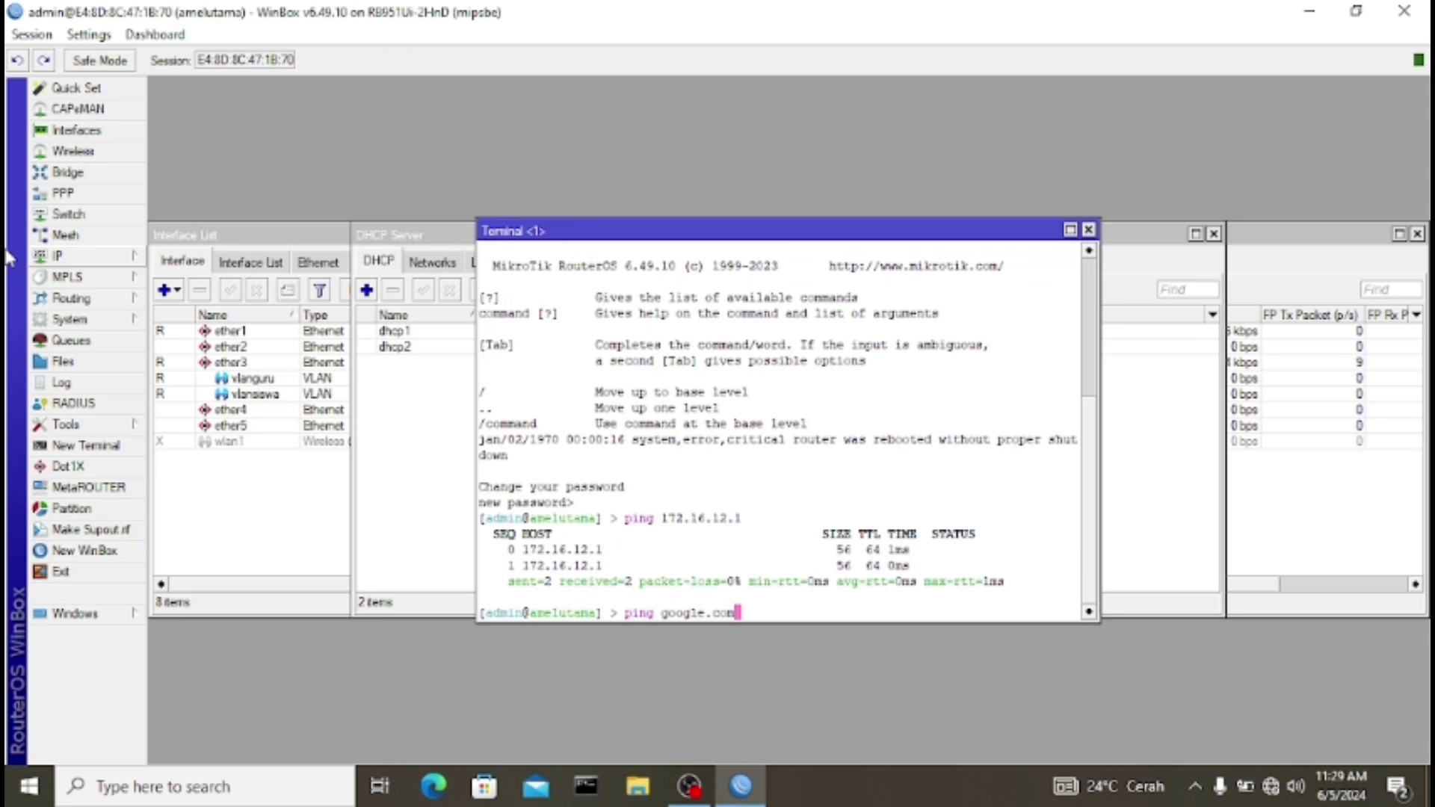
key(Return)
key(ctrl+c)
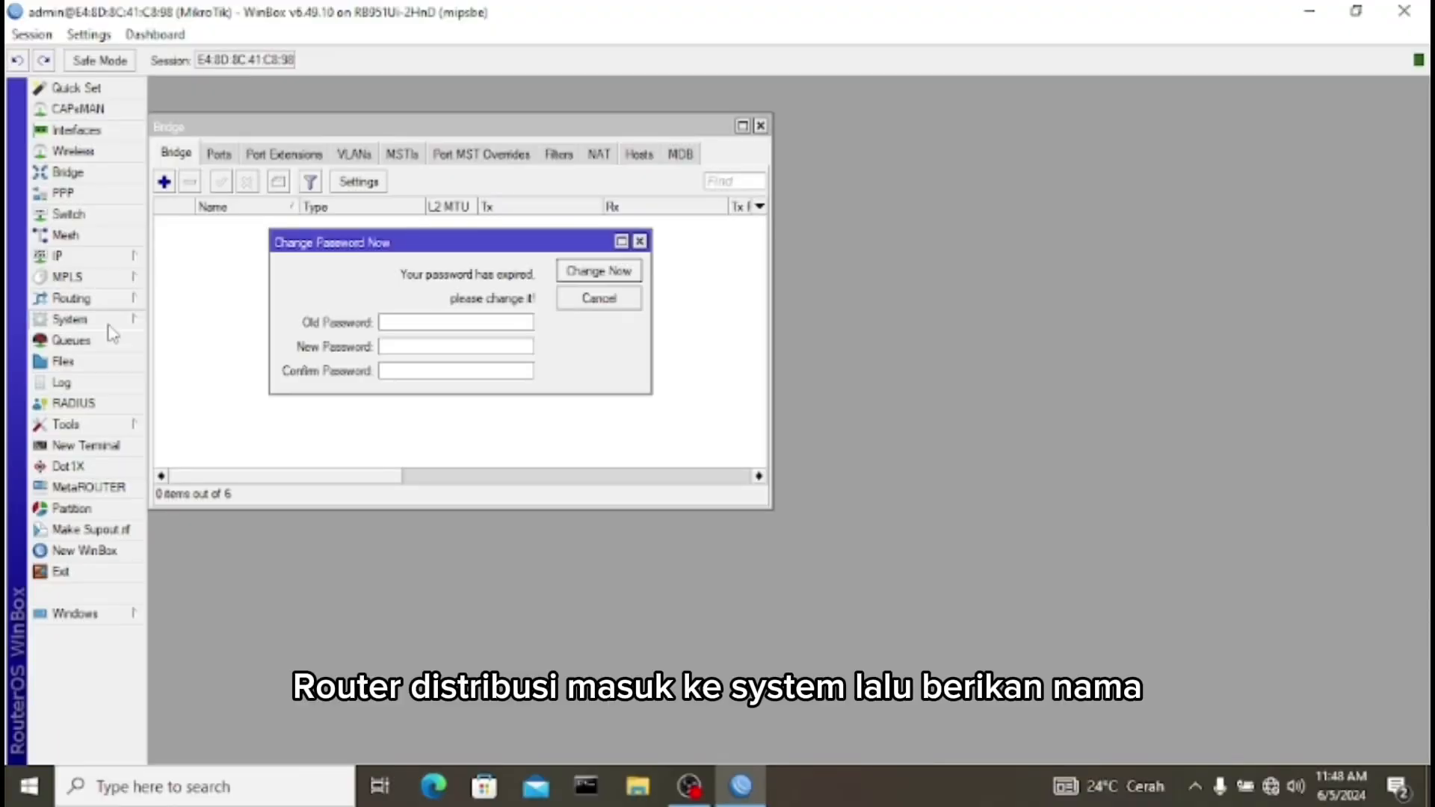
Step: Set the router's identity to ameldistribusi and dismiss the password change request
click(120, 323)
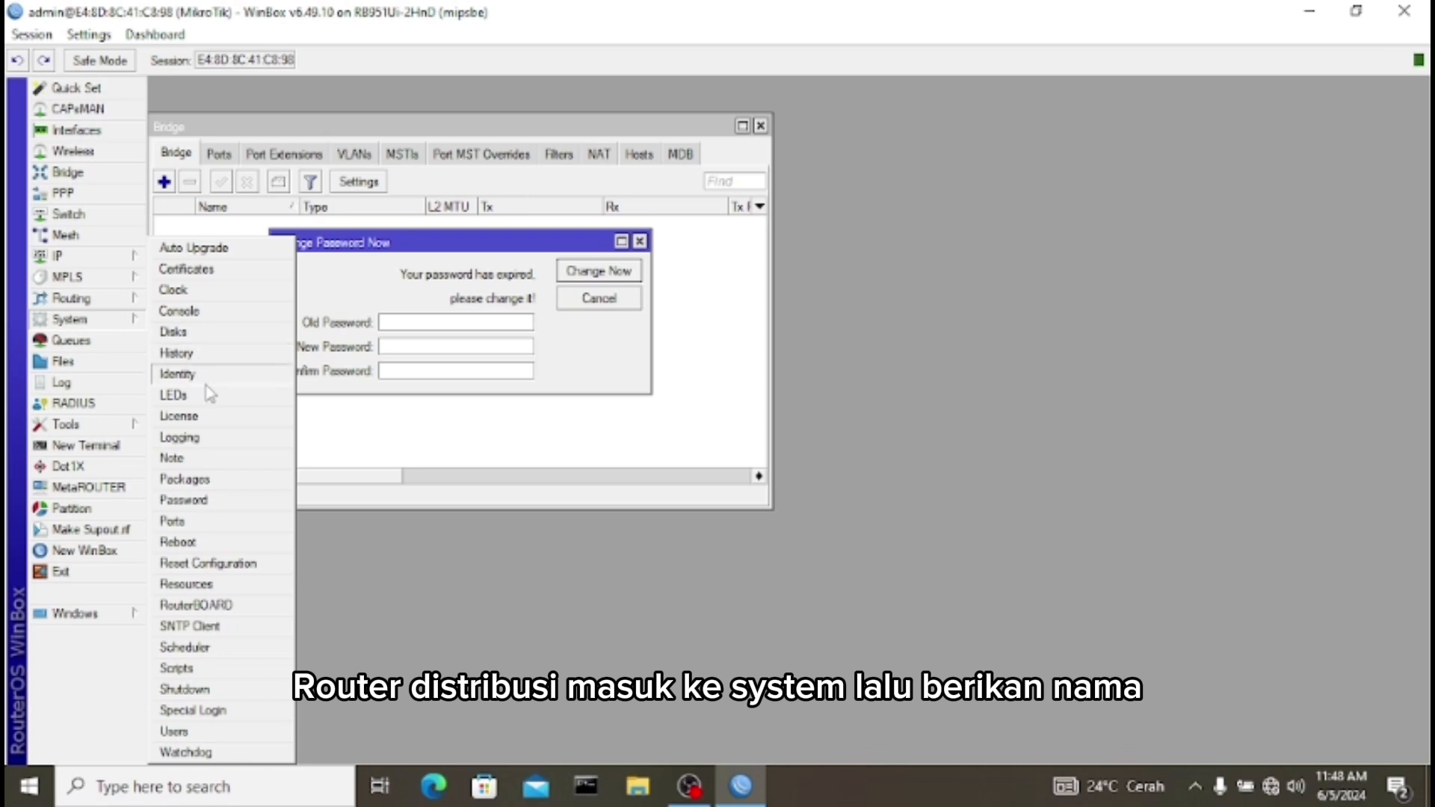
click(233, 379)
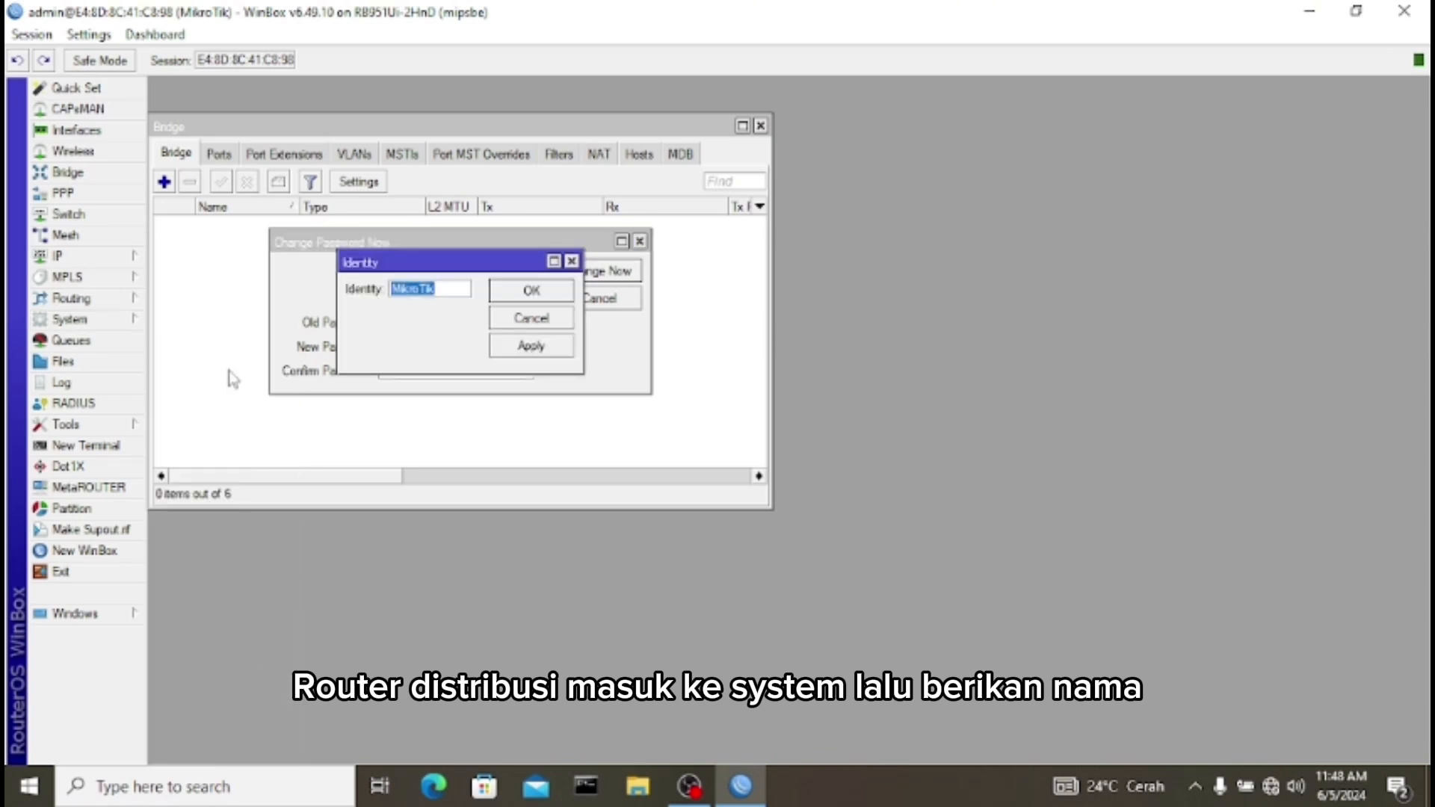
key(BackSpace)
text(ameldistribusi)
click(528, 355)
click(543, 293)
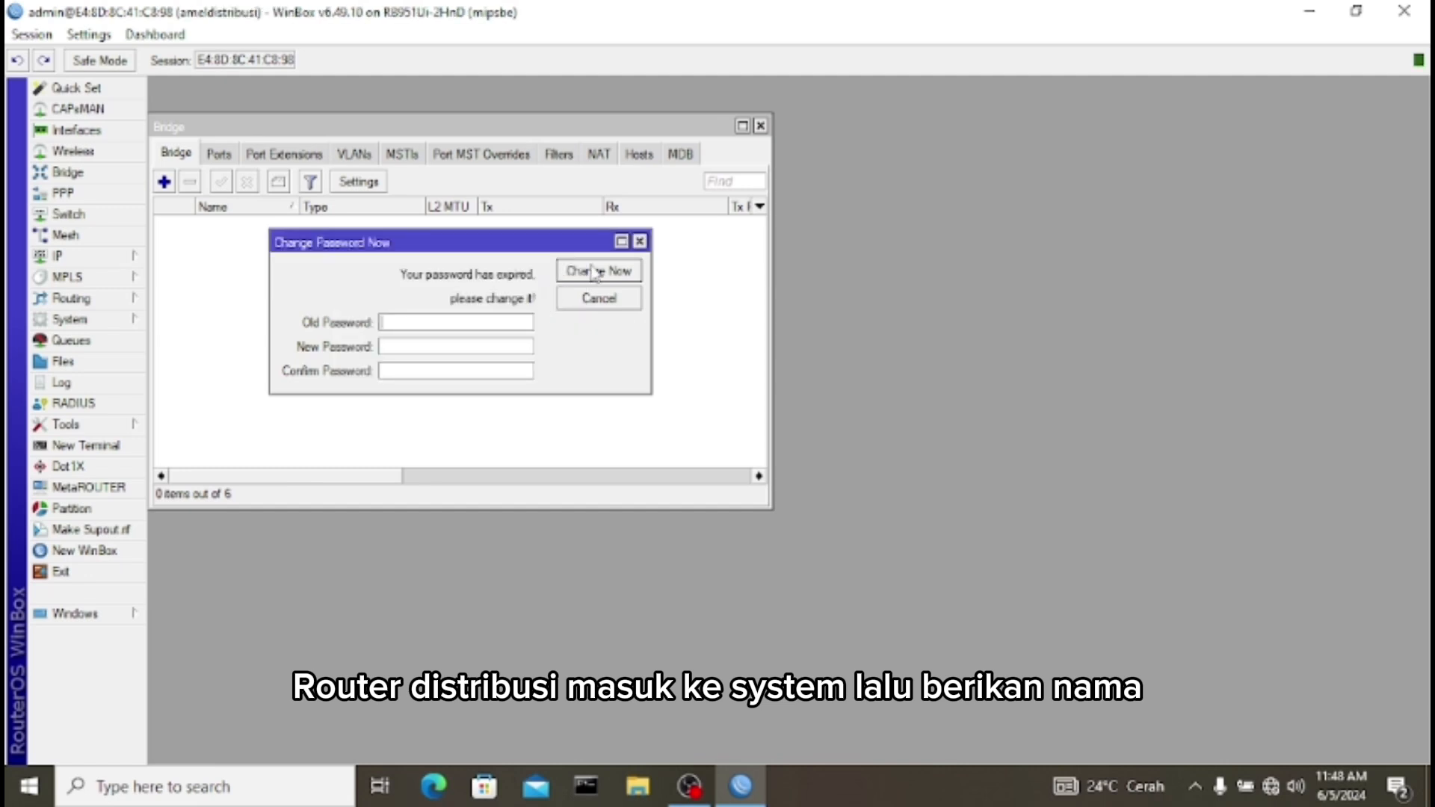
click(639, 241)
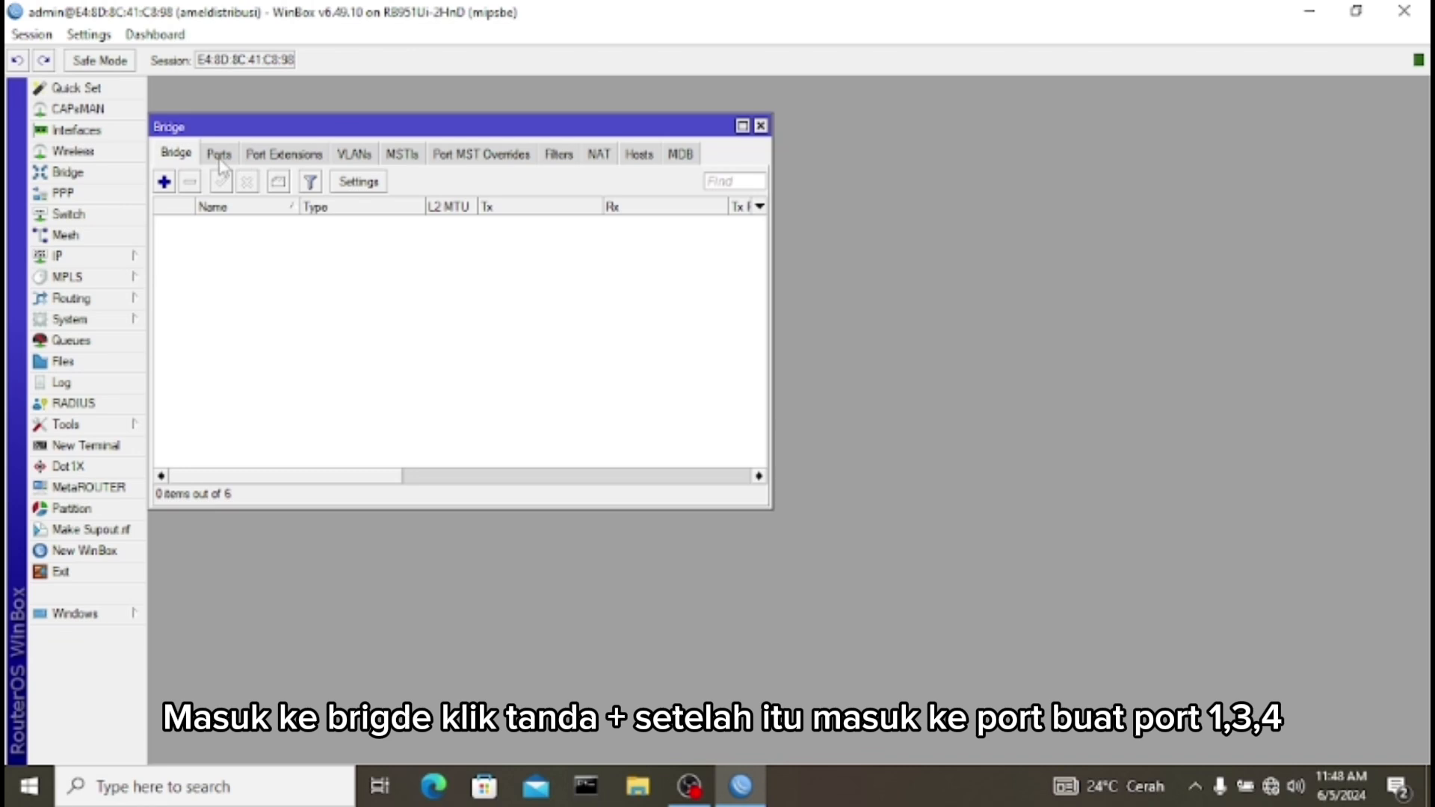
Step: Create a new bridge with the default name and settings
click(164, 182)
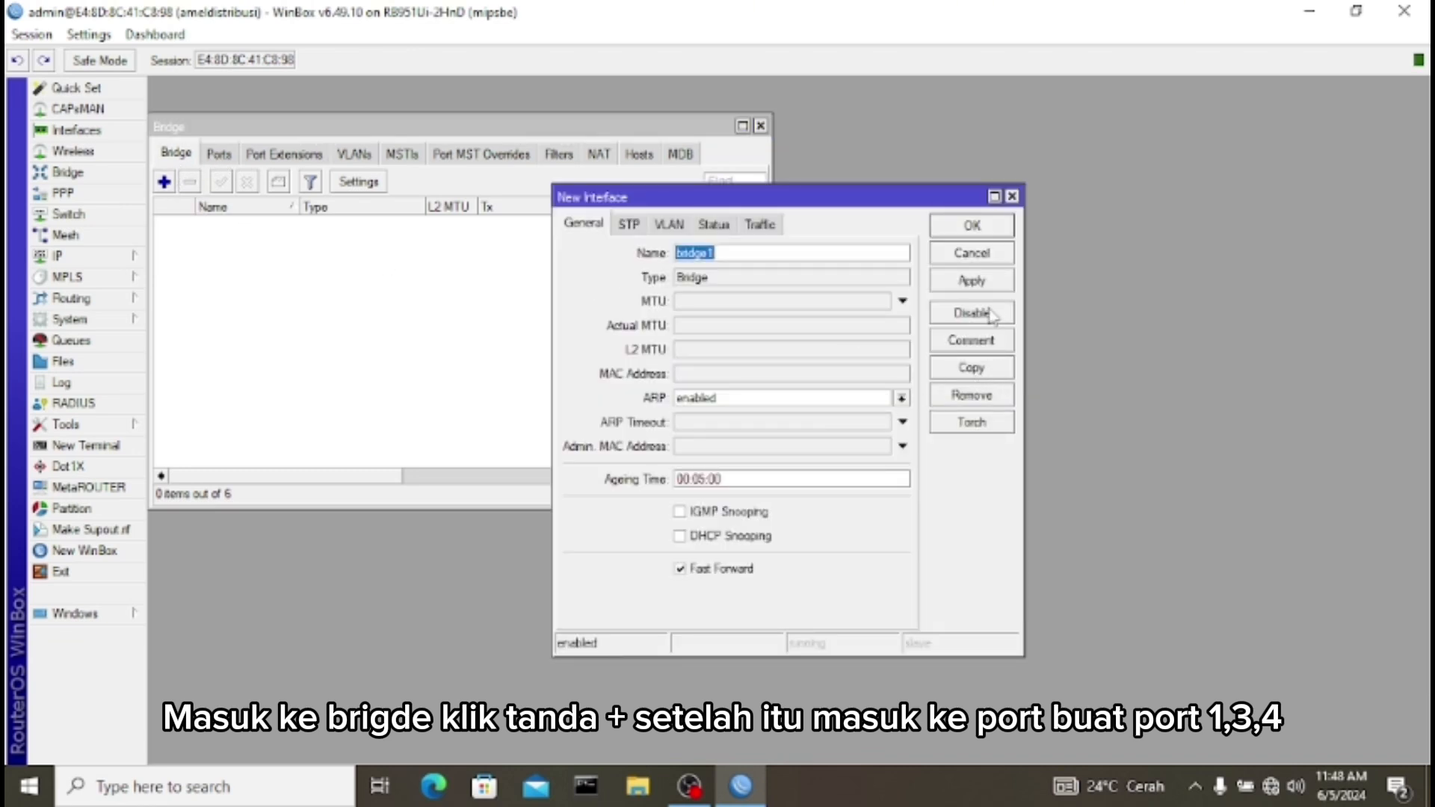
click(985, 284)
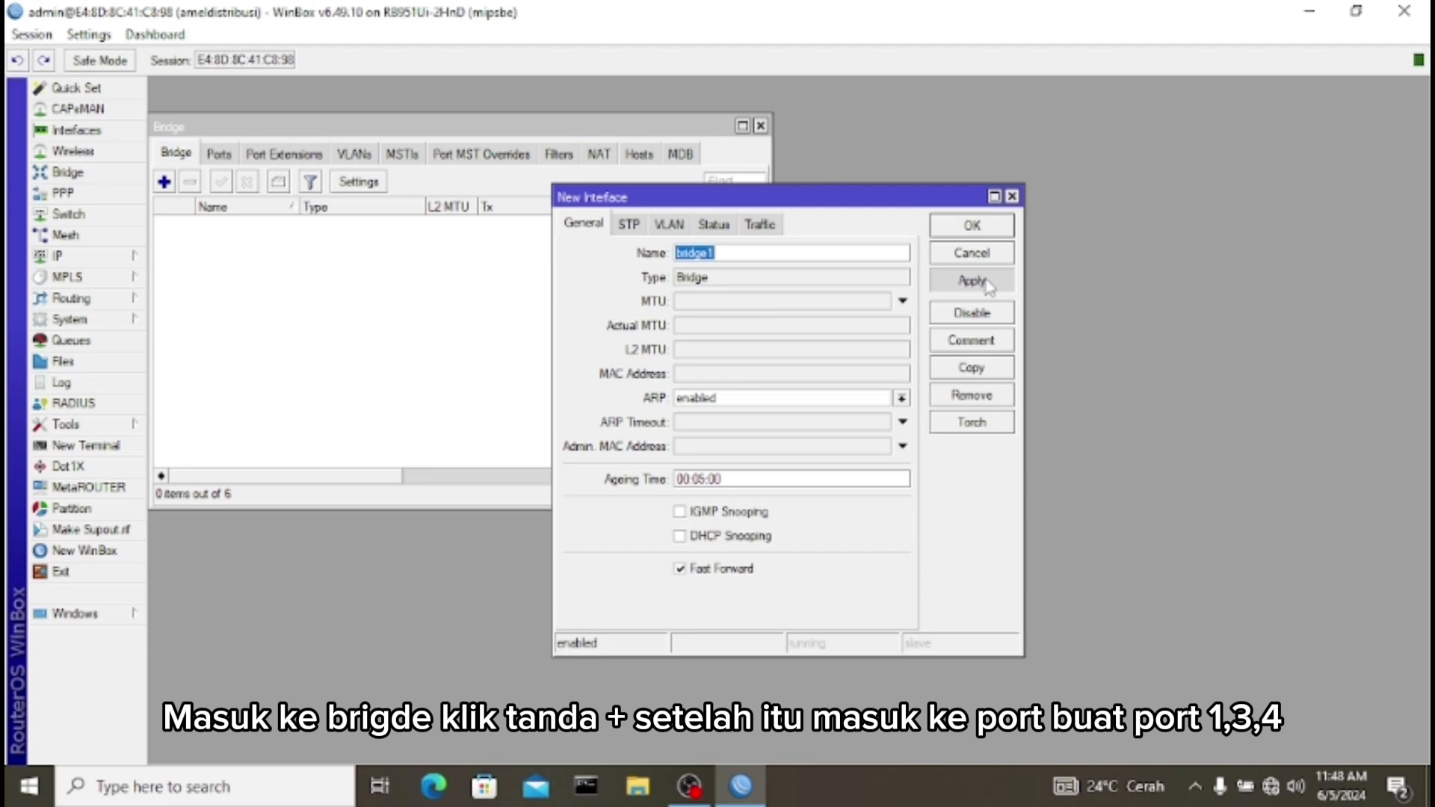
click(971, 225)
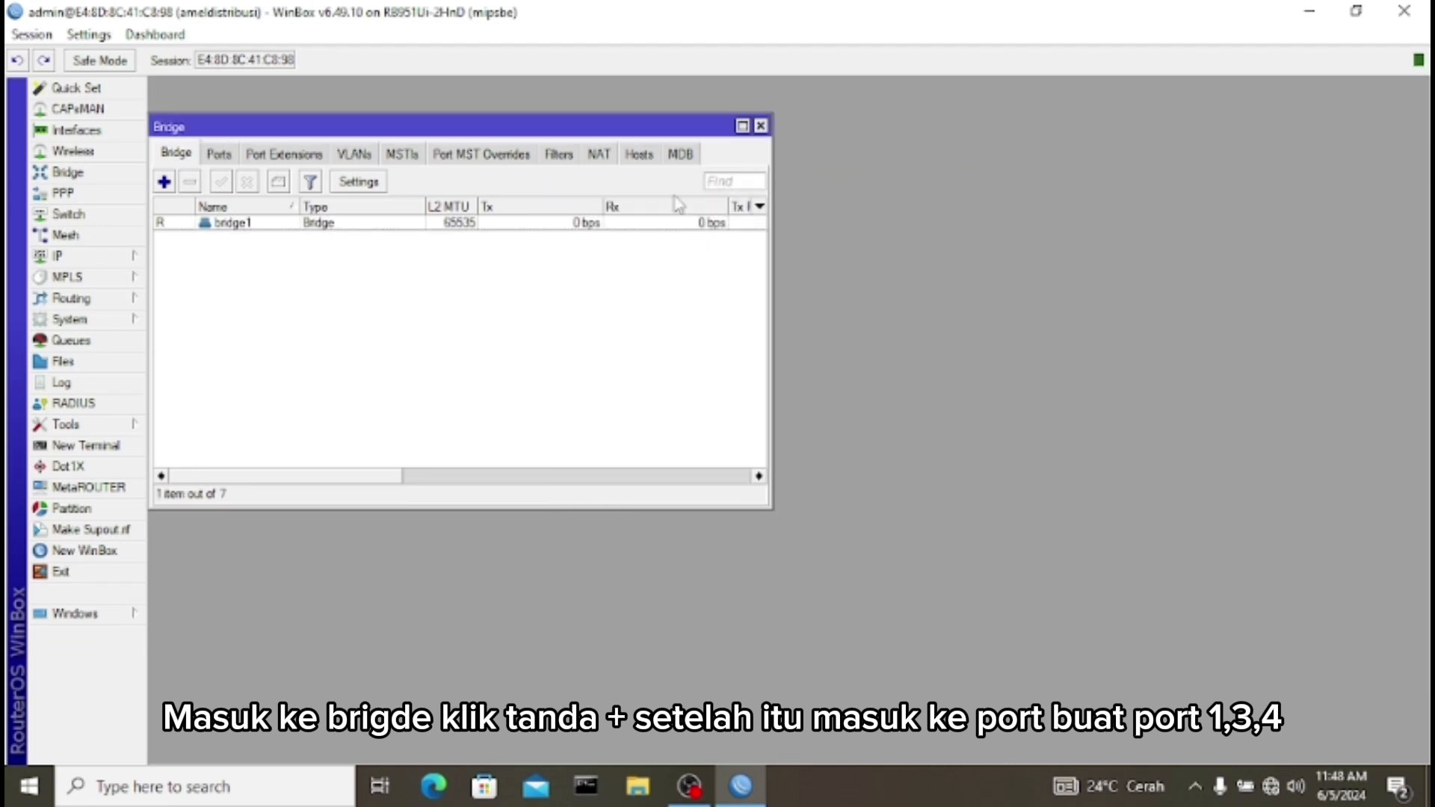
Step: Add ether1 as a port of bridge1, keeping the default port settings
click(219, 155)
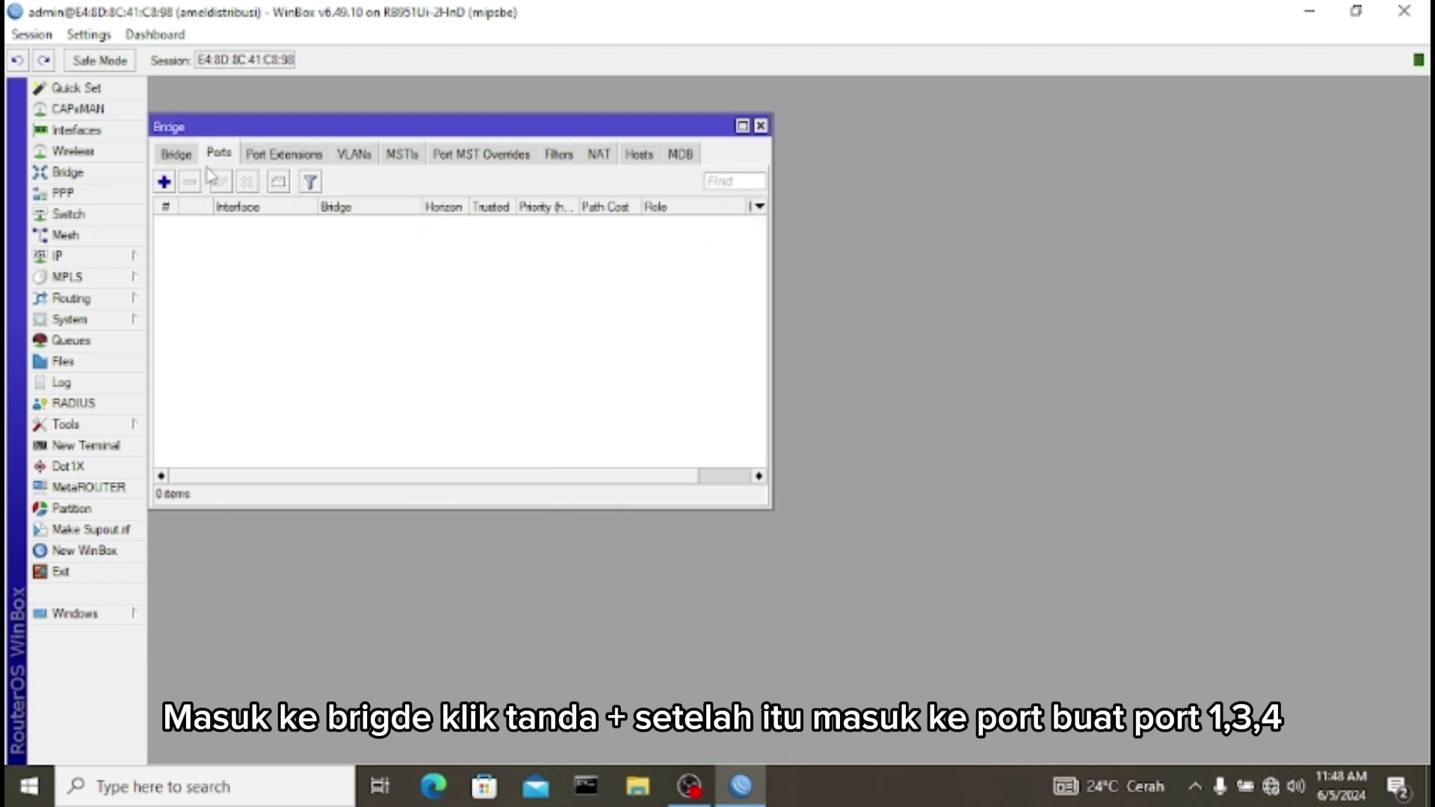
click(165, 182)
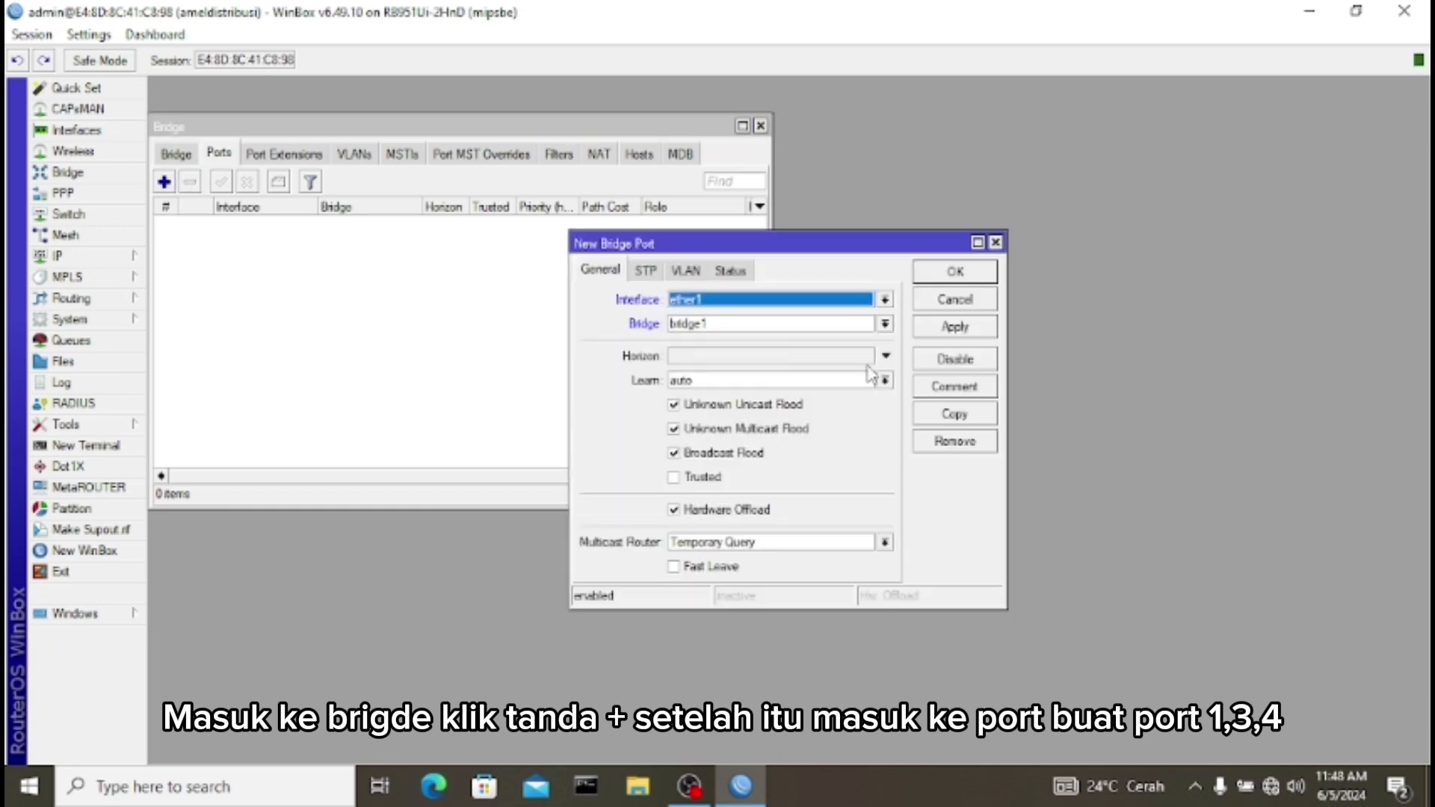
click(973, 331)
click(956, 274)
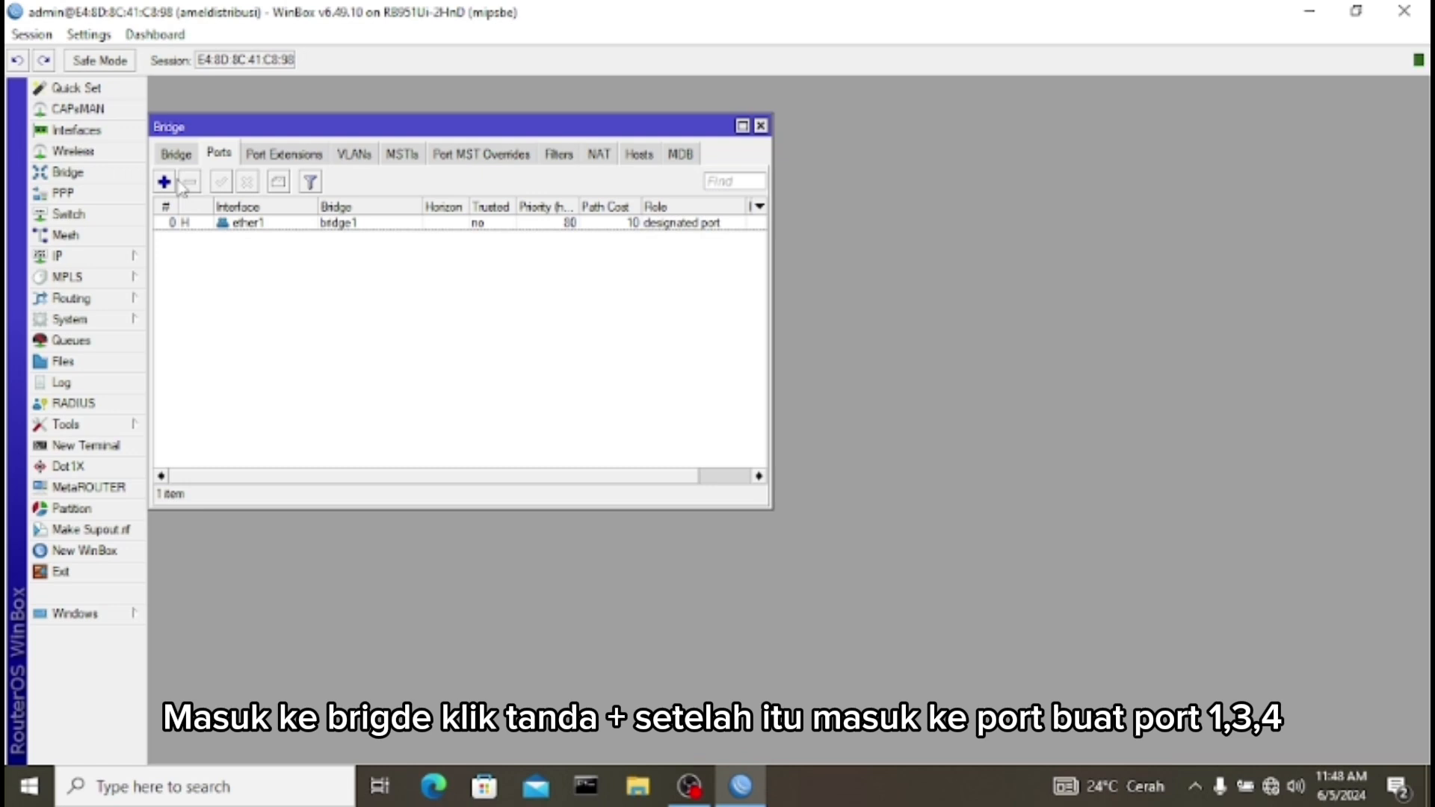
Step: Add ether3 as a second port of bridge1, keeping the other port settings at default
click(164, 182)
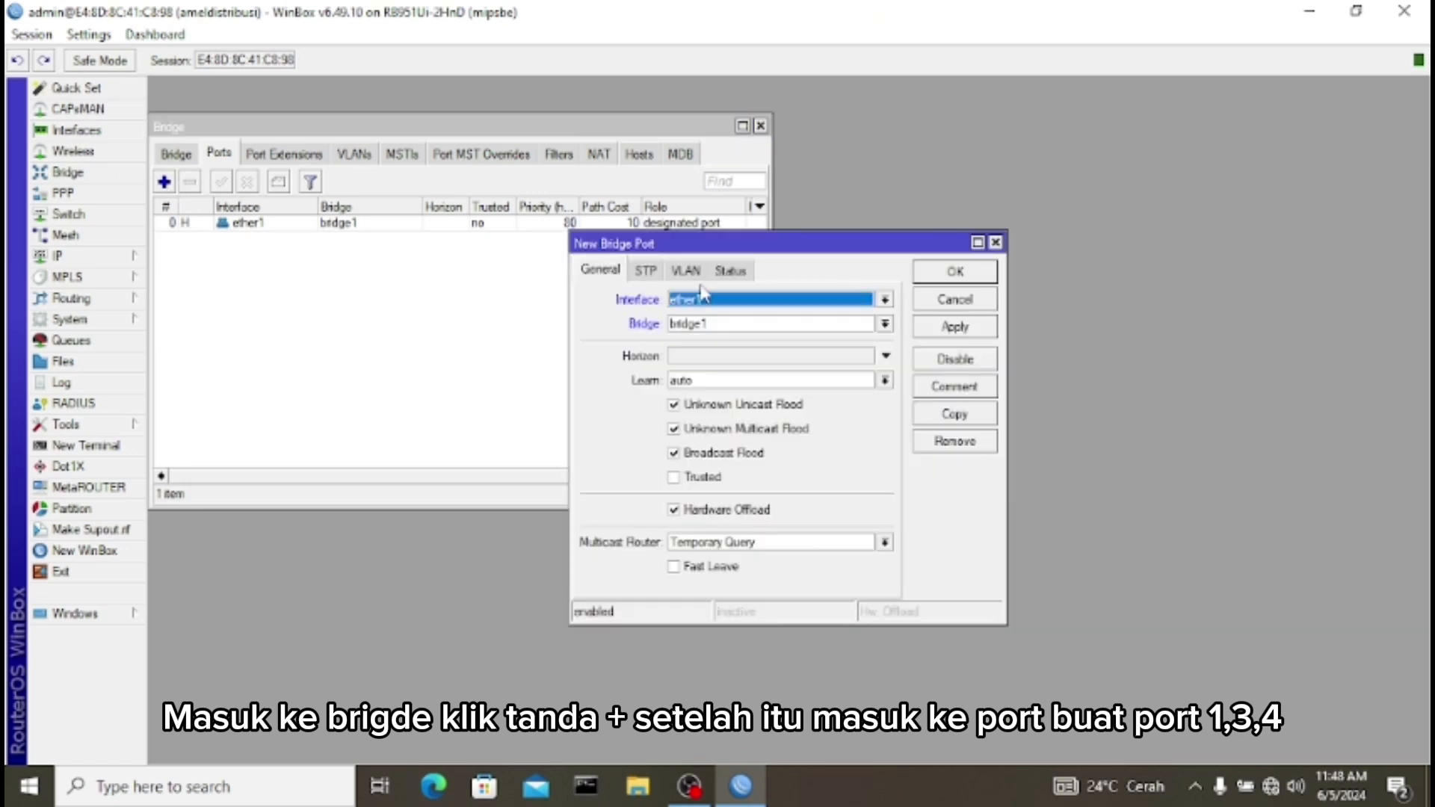
click(724, 299)
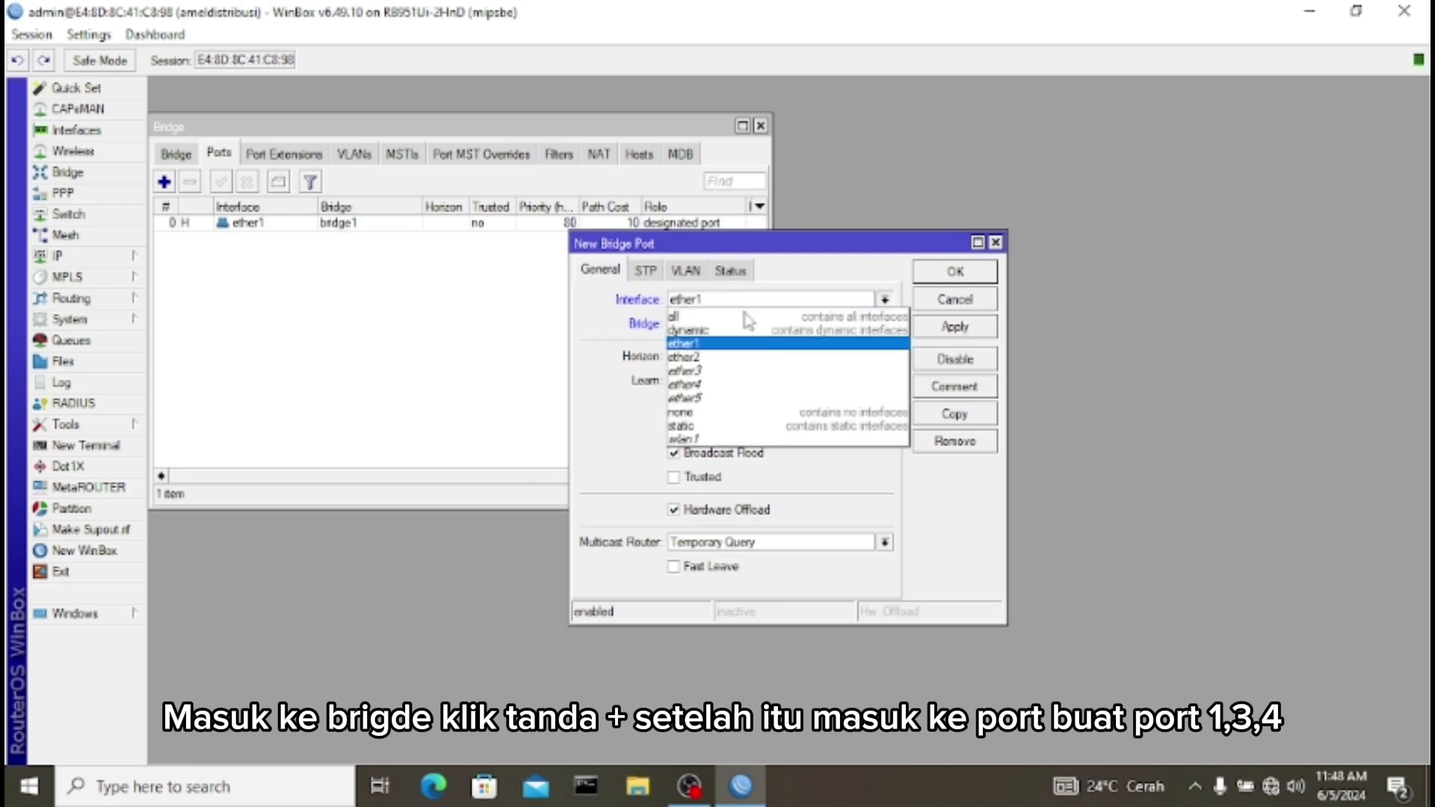
click(736, 371)
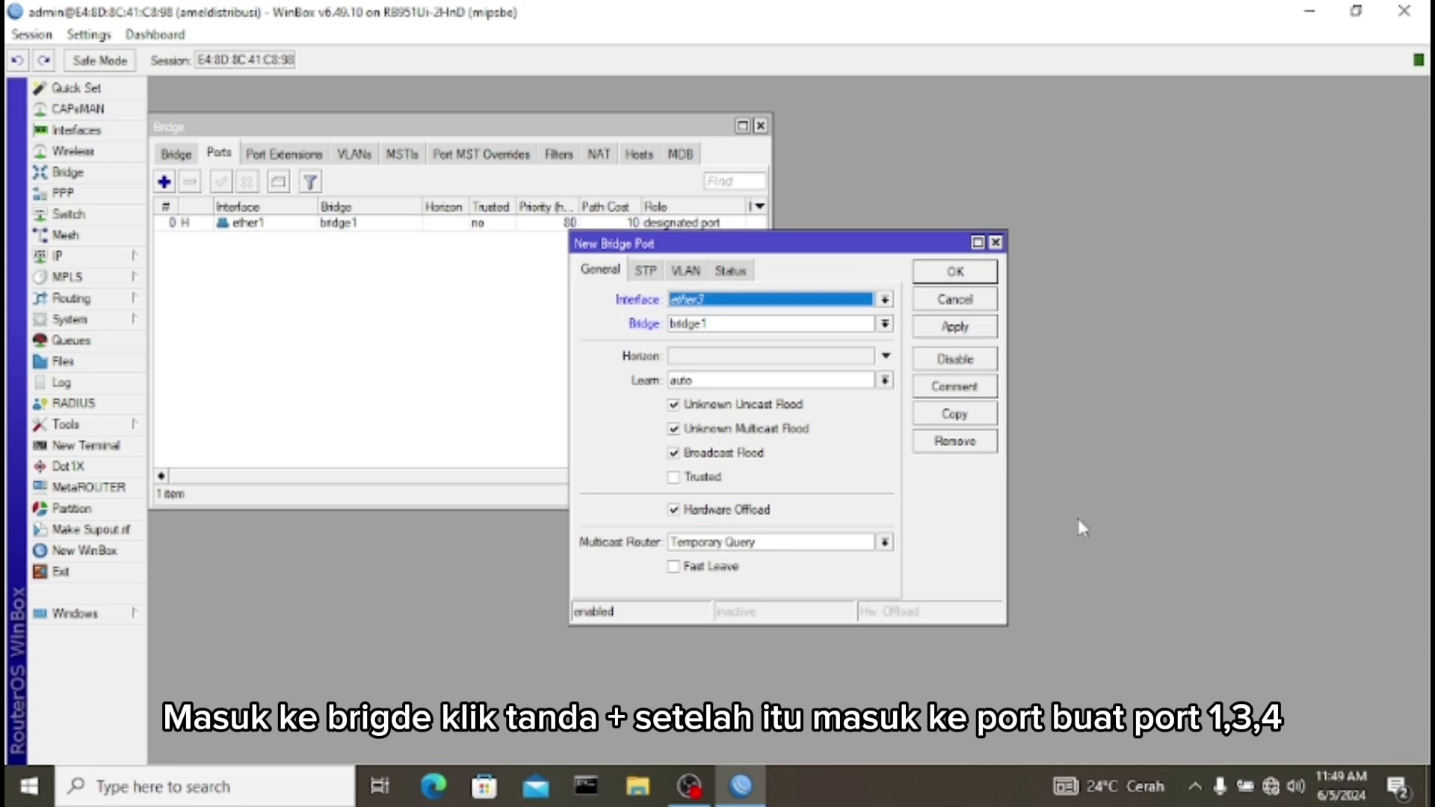
click(963, 329)
click(977, 274)
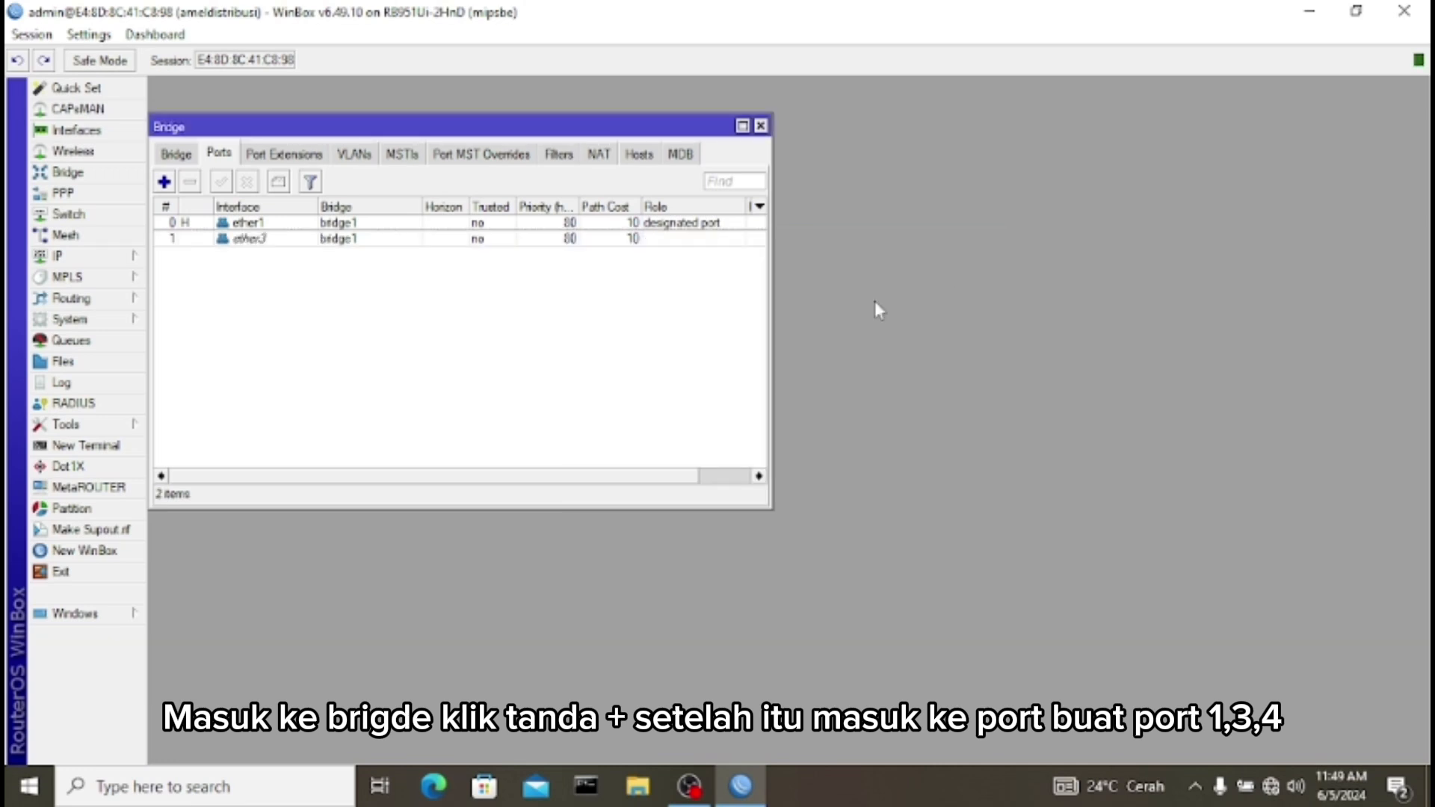
Step: Add ether4 as a third port of bridge1, keeping the other port settings at default
click(165, 181)
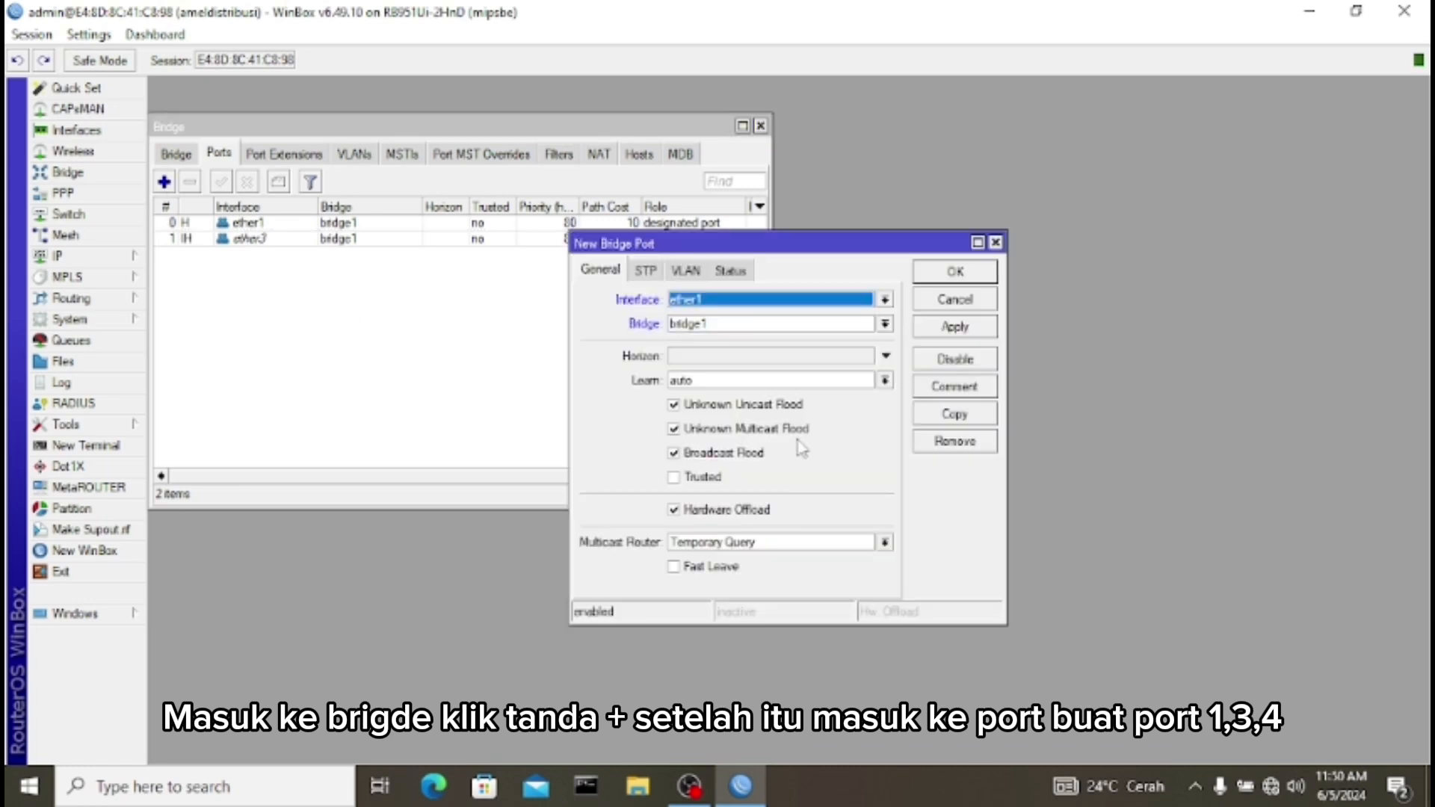
click(771, 326)
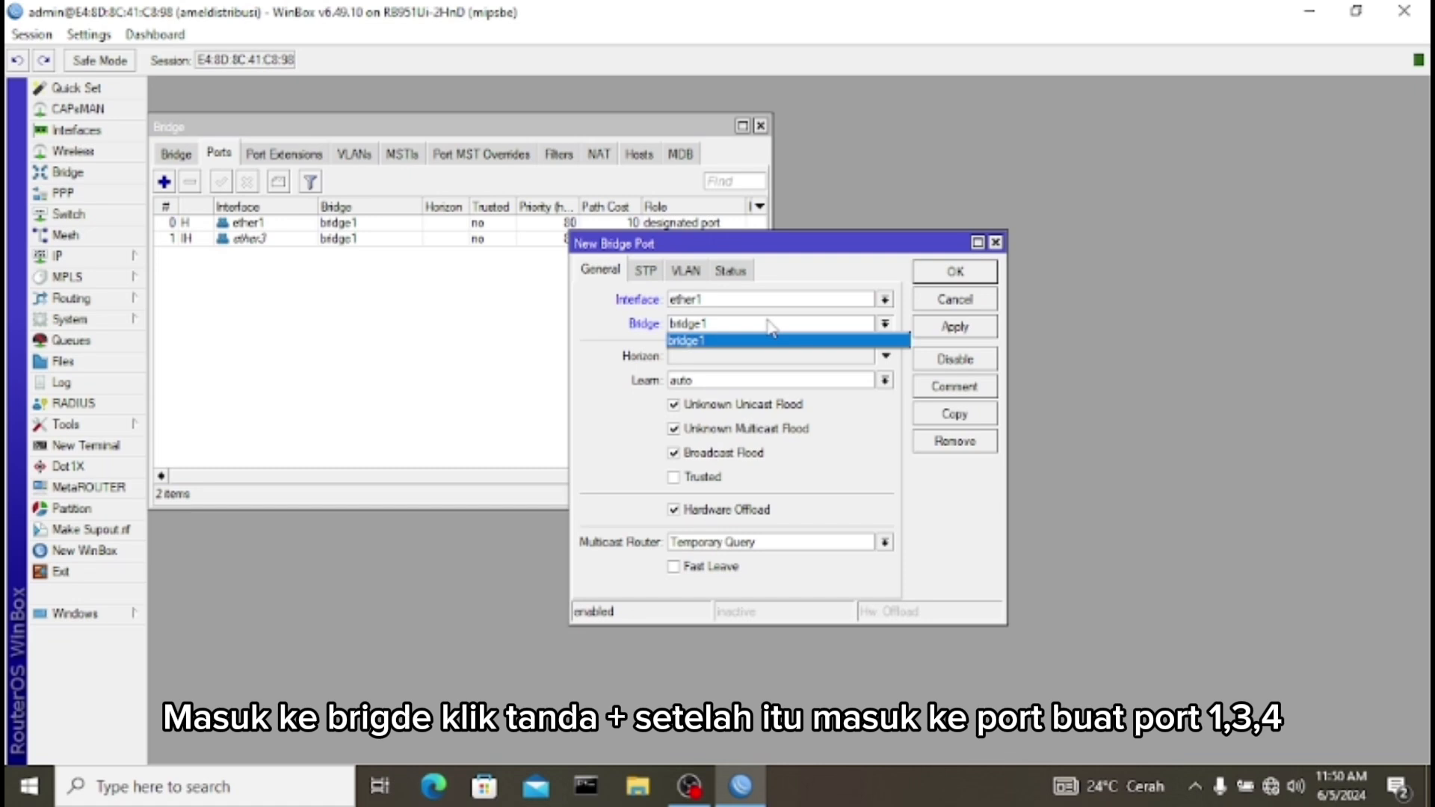
click(756, 300)
click(766, 302)
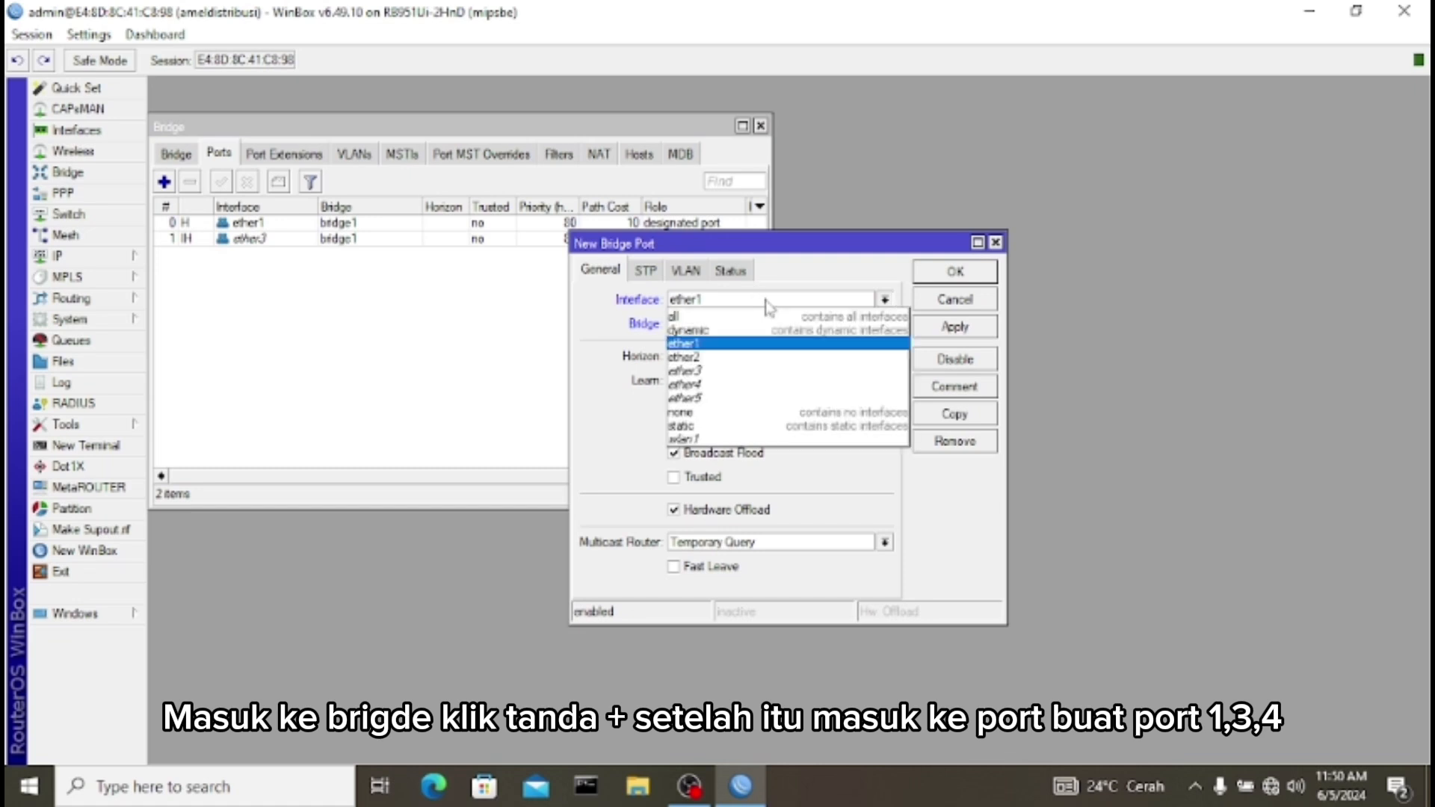
click(747, 384)
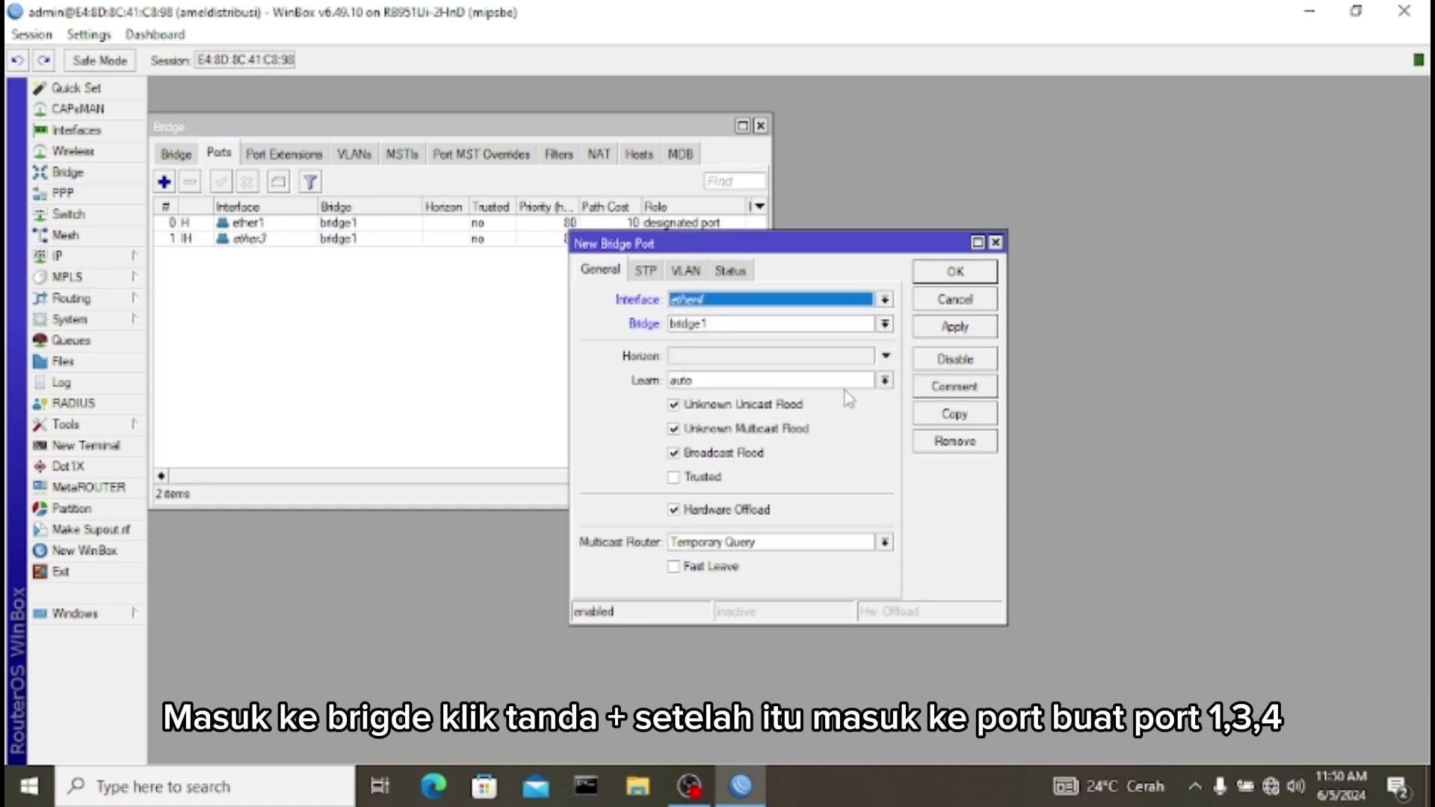
click(966, 328)
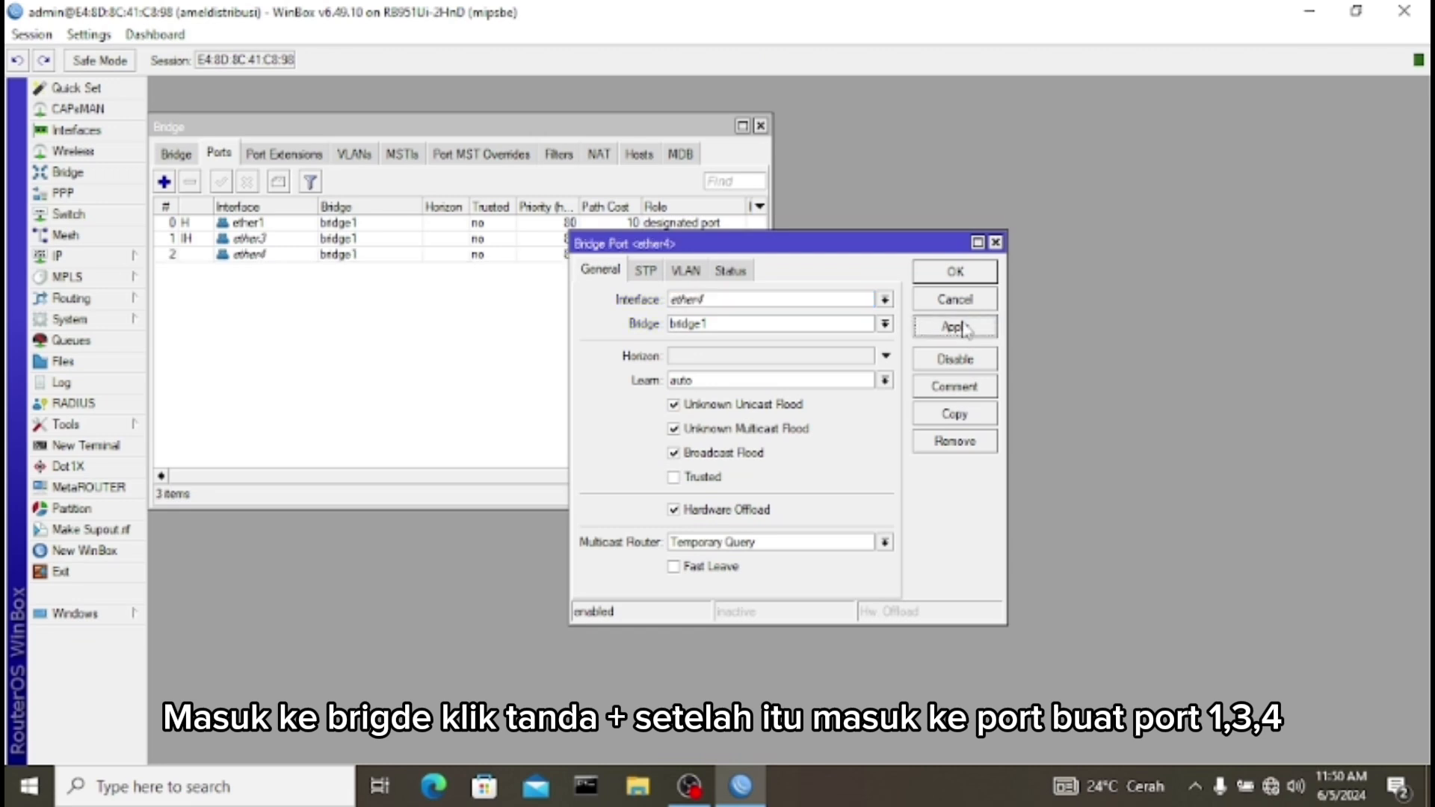
click(955, 271)
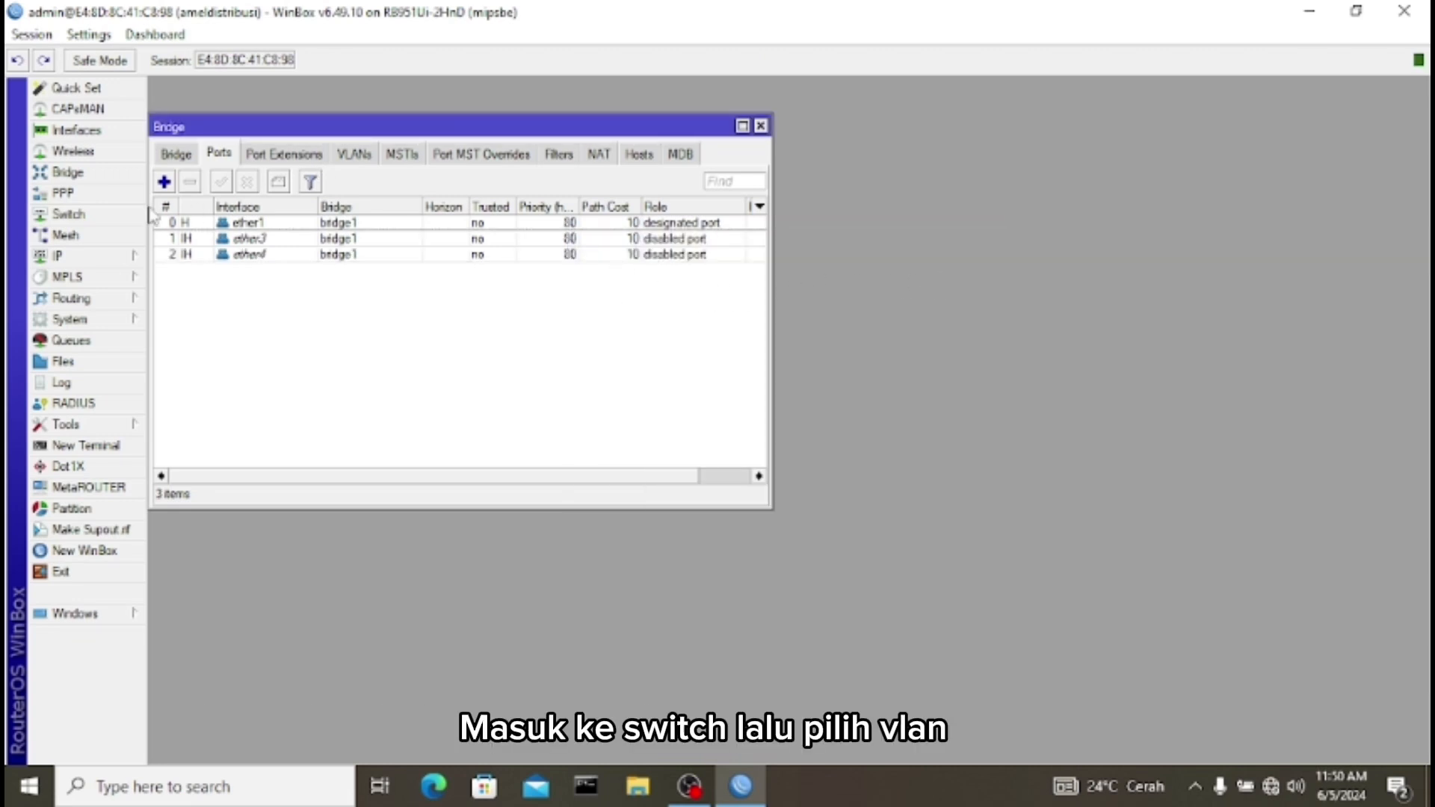
Step: Add a switch VLAN on switch1 with VLAN ID 1122 and ports ether1 and ether3
click(102, 214)
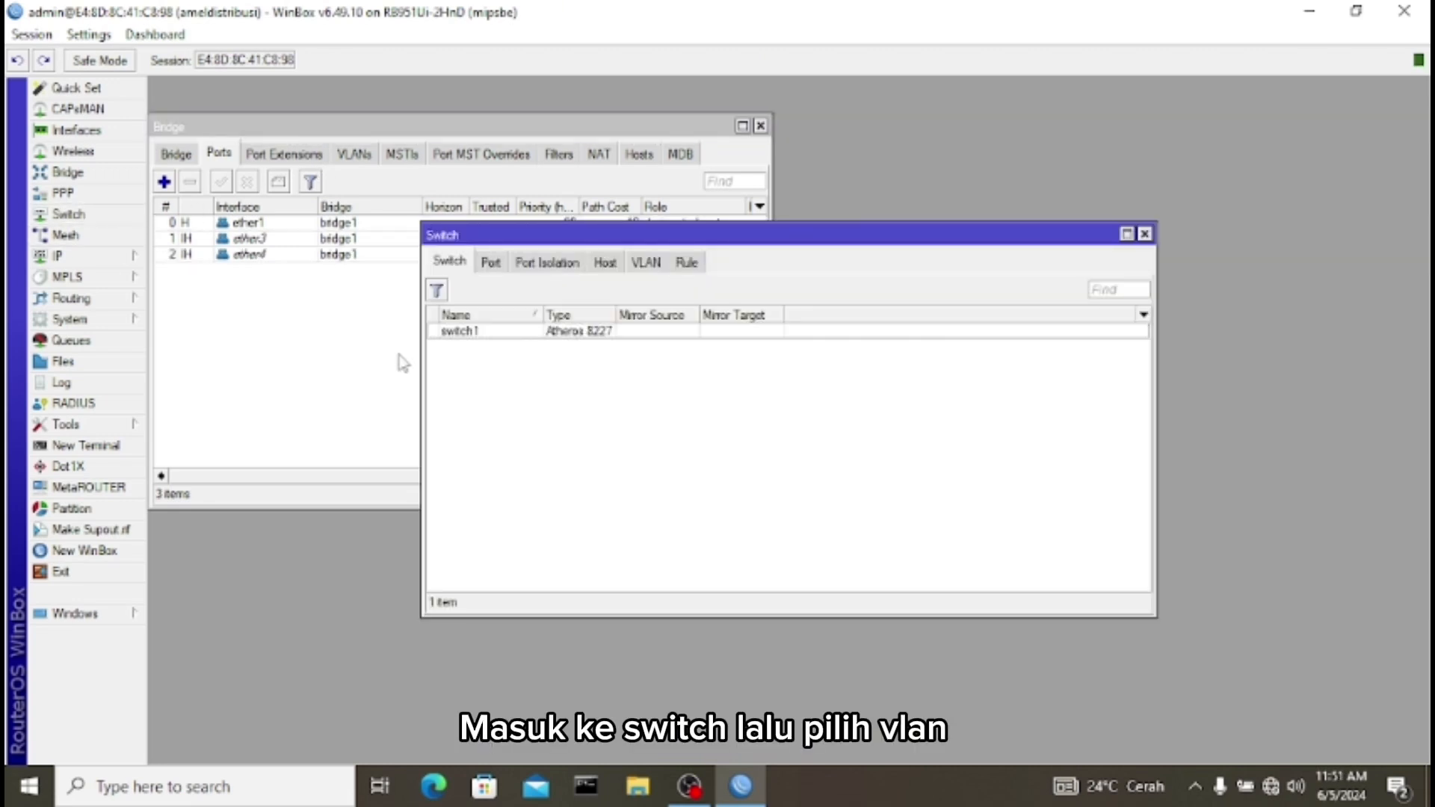
click(646, 266)
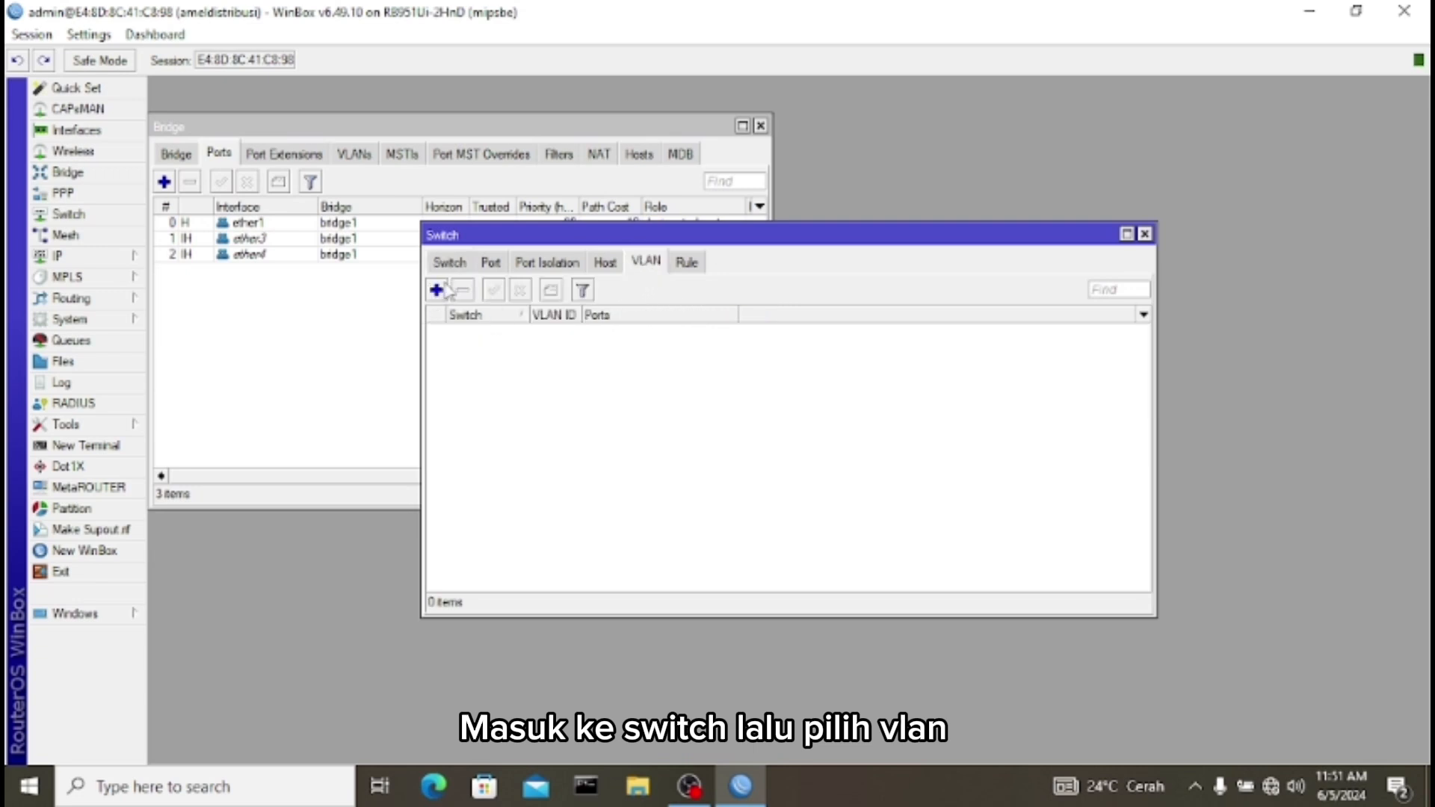
click(438, 291)
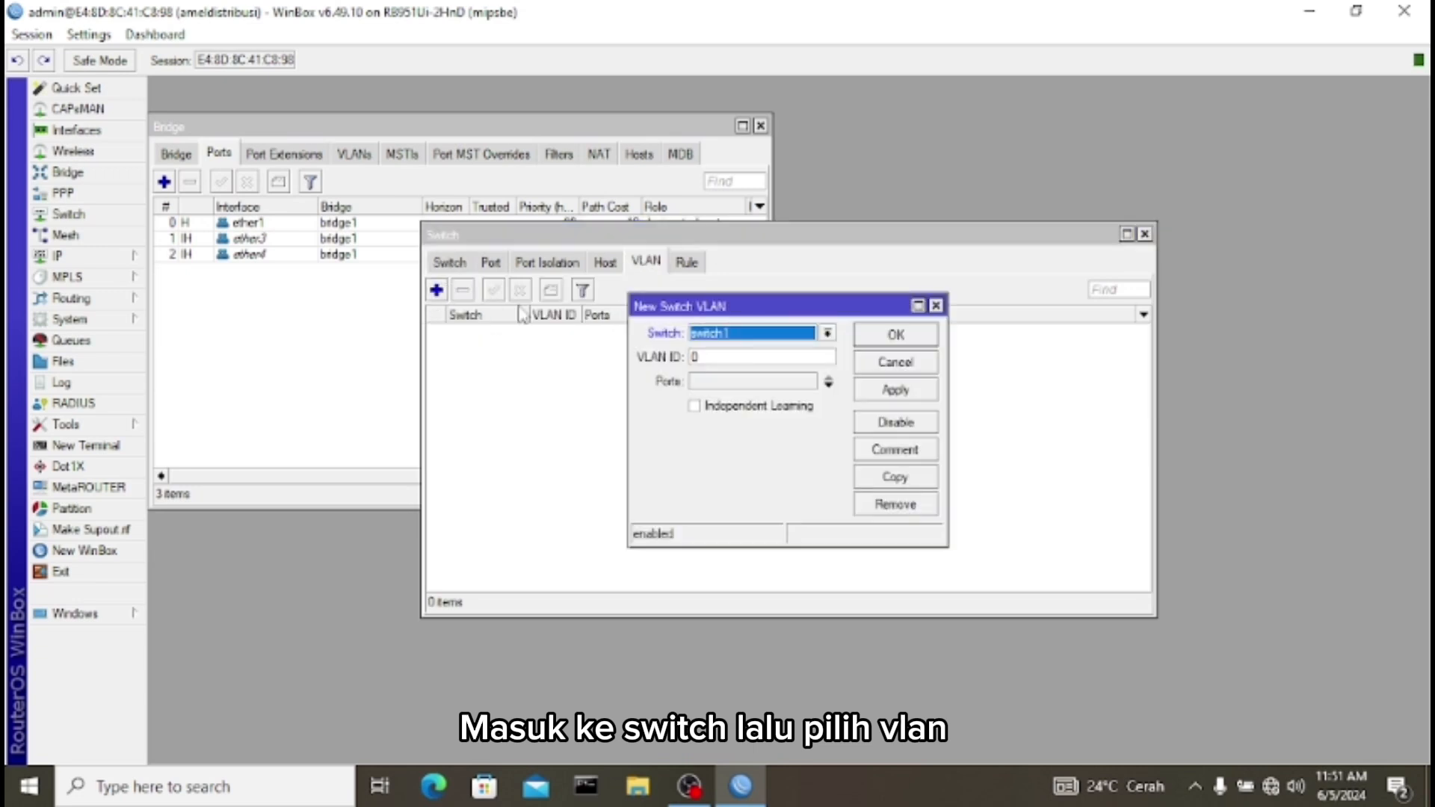
click(754, 357)
key(BackSpace)
text(1122)
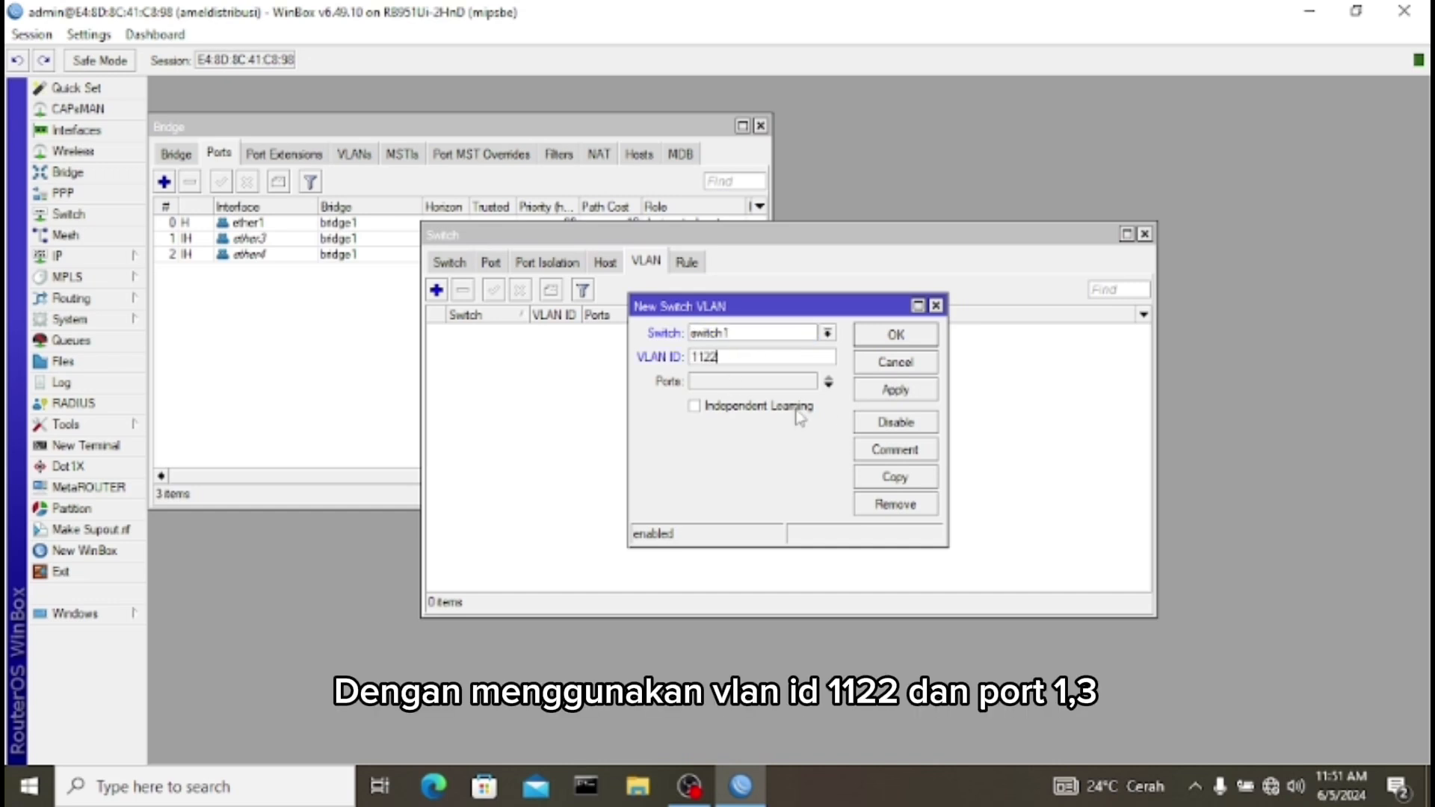
click(825, 384)
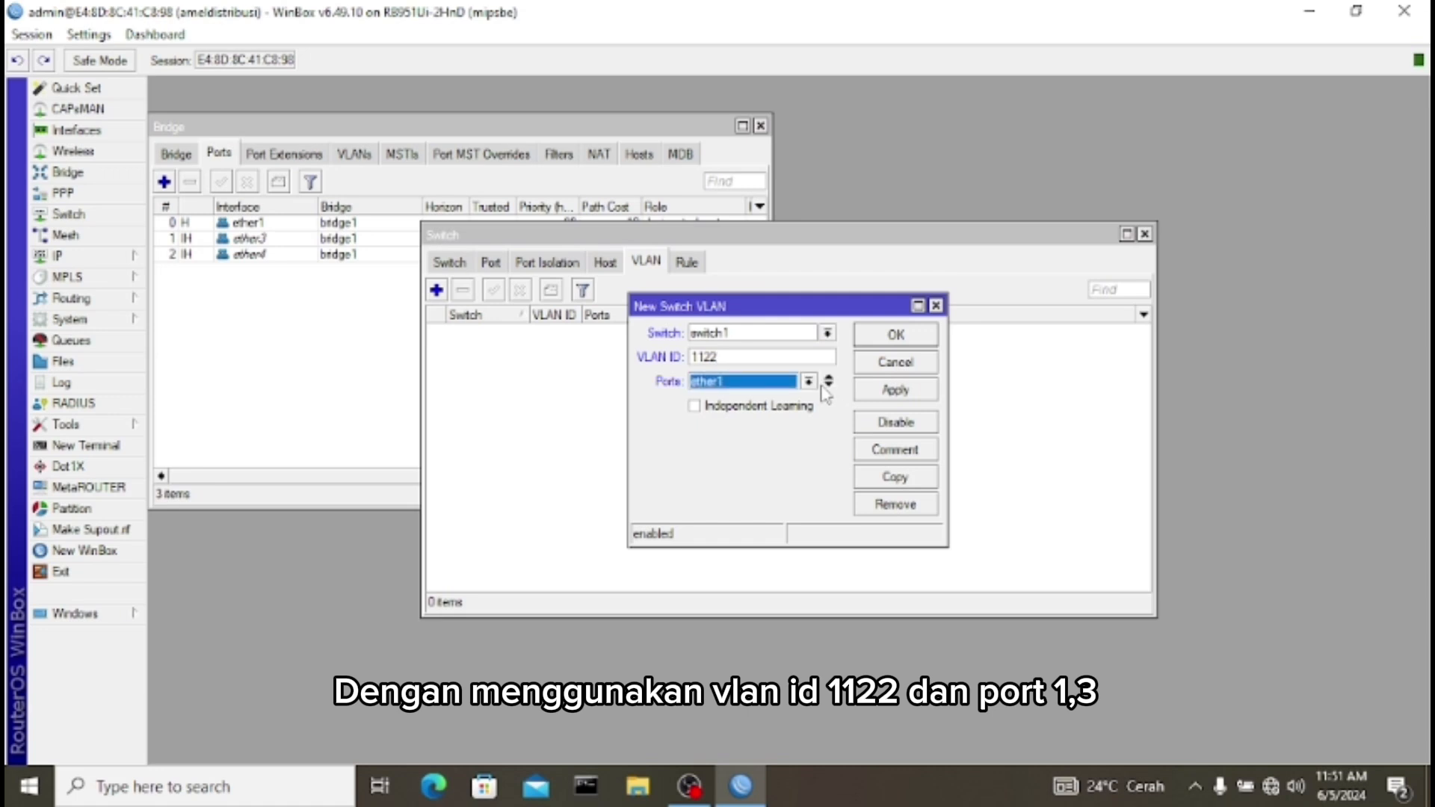
click(823, 386)
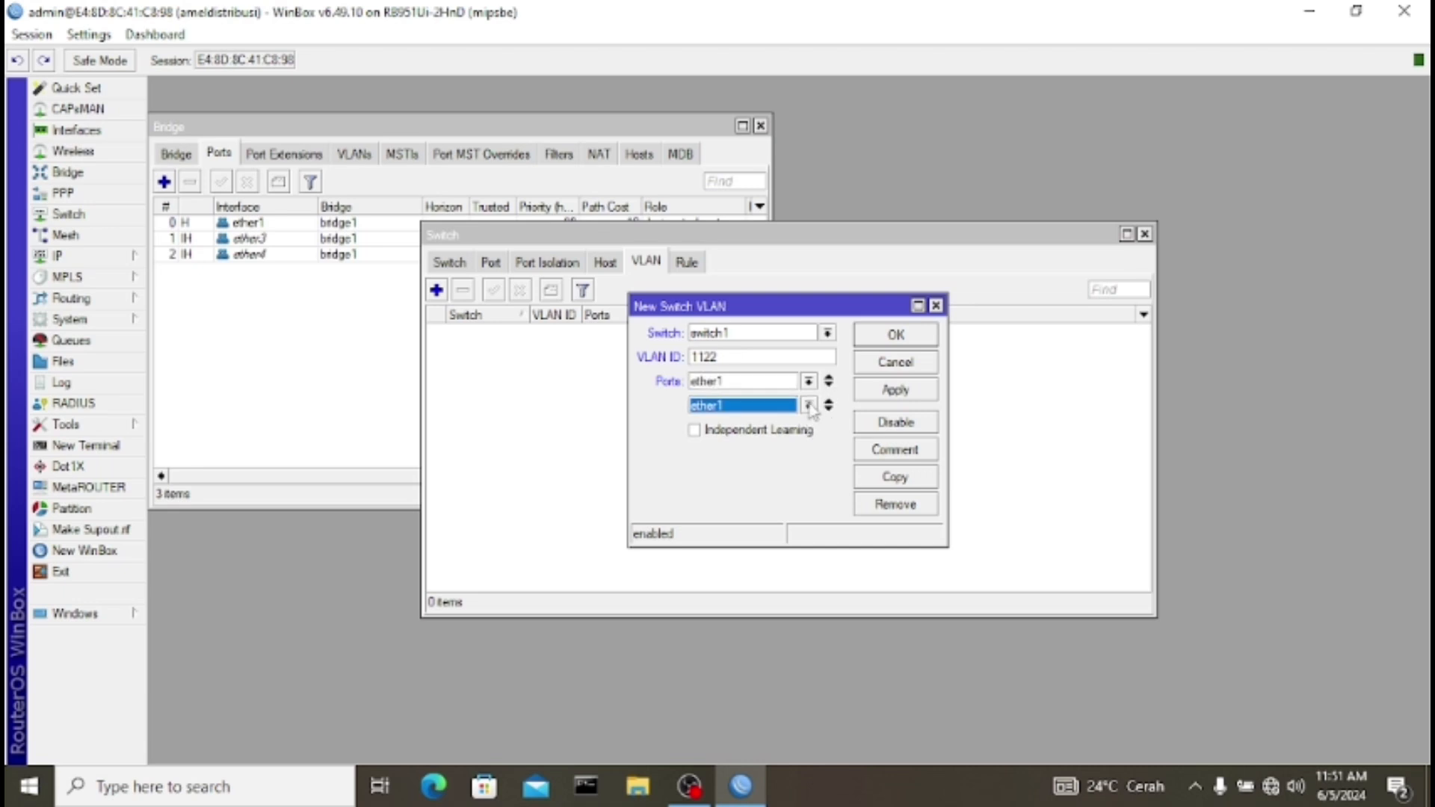
click(808, 405)
click(787, 450)
click(896, 392)
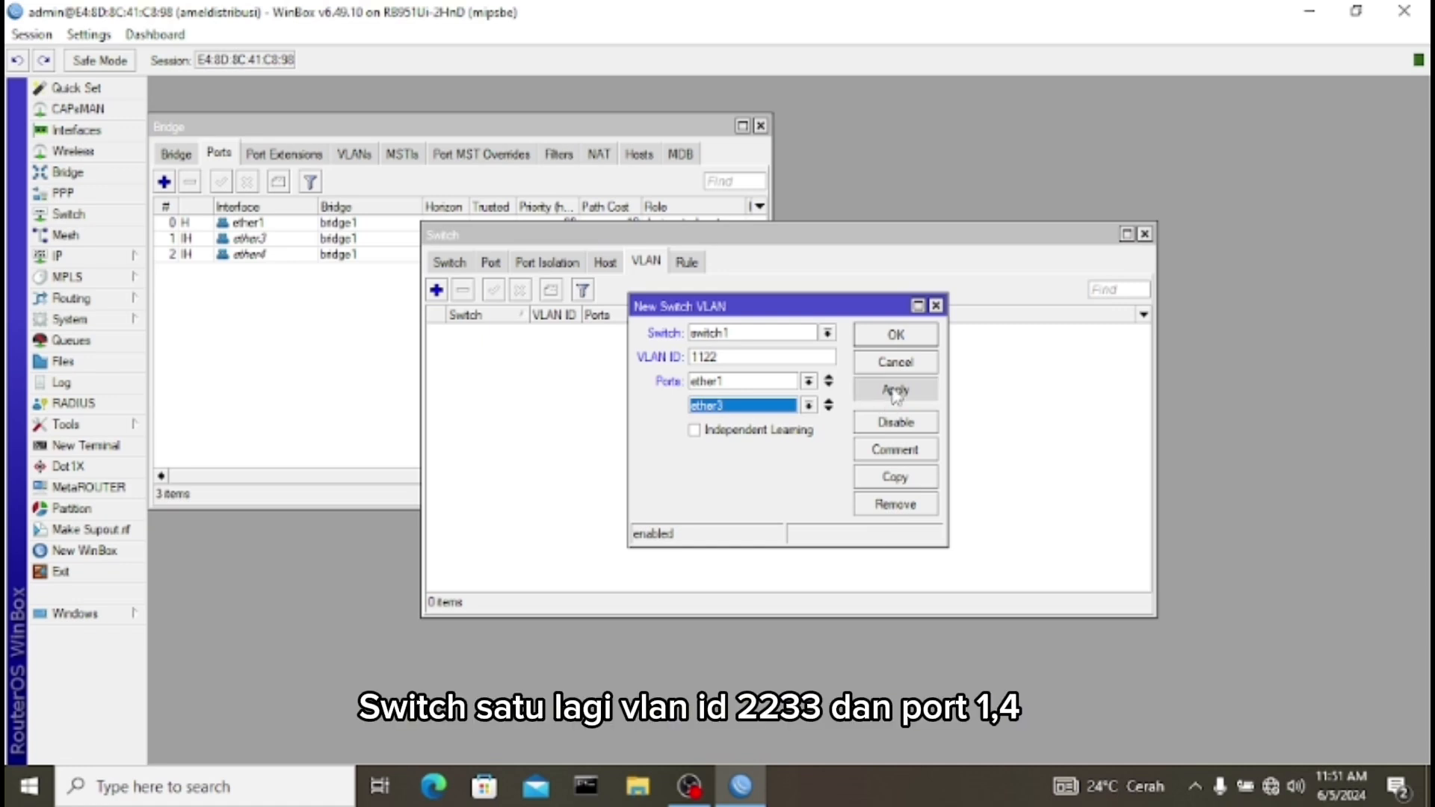
click(896, 334)
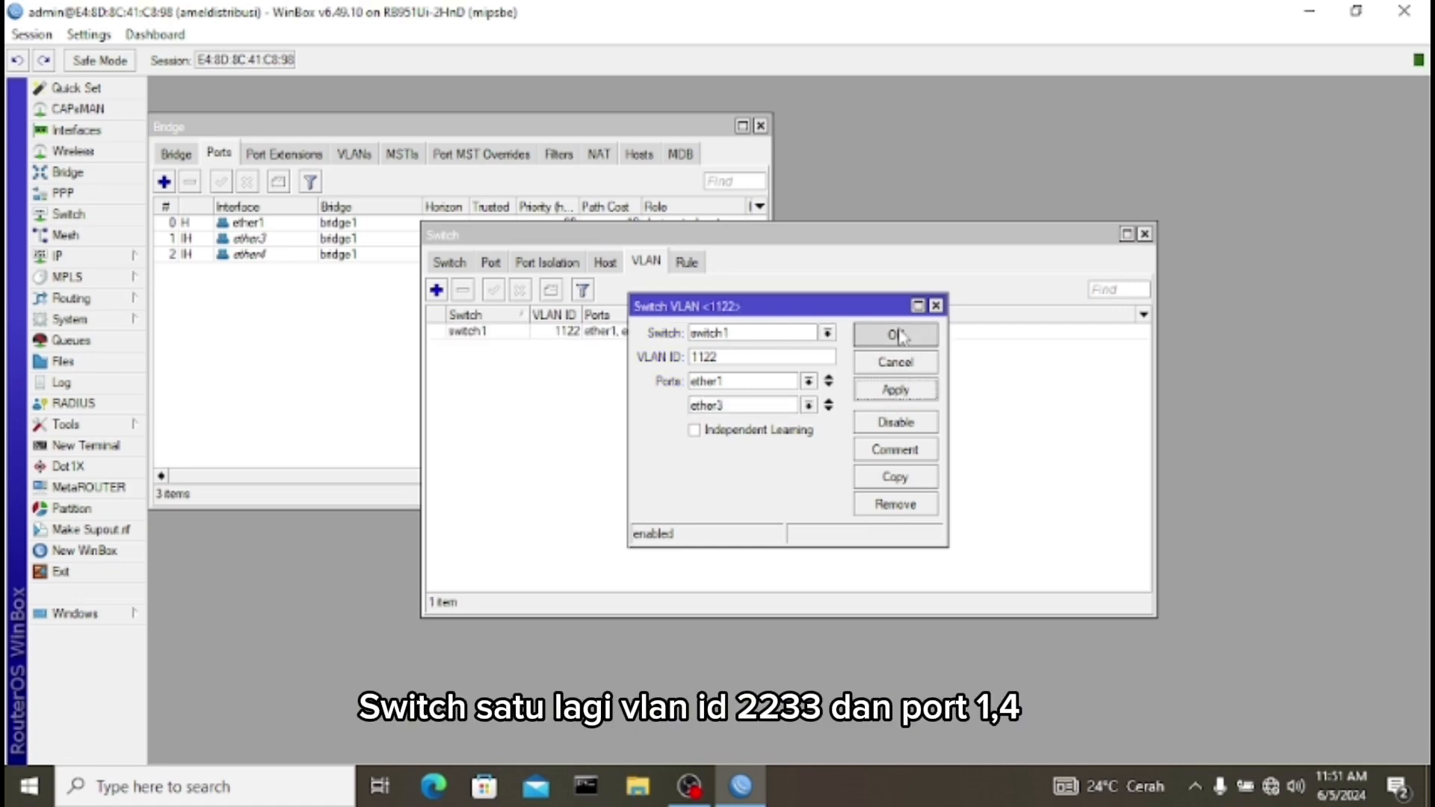
Step: Add another switch VLAN on switch1 with VLAN ID 2233 and ports ether1 and ether4
click(436, 289)
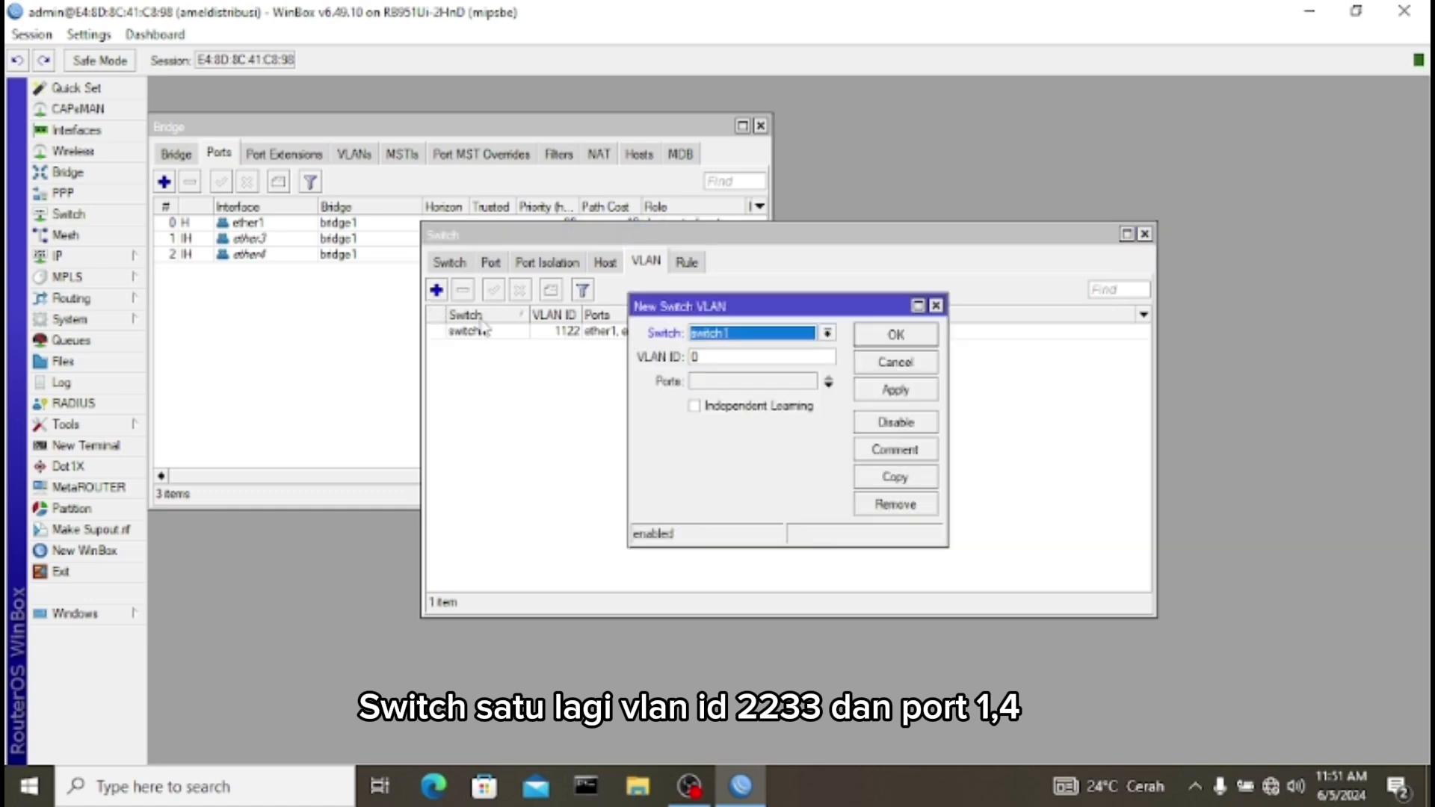
click(745, 359)
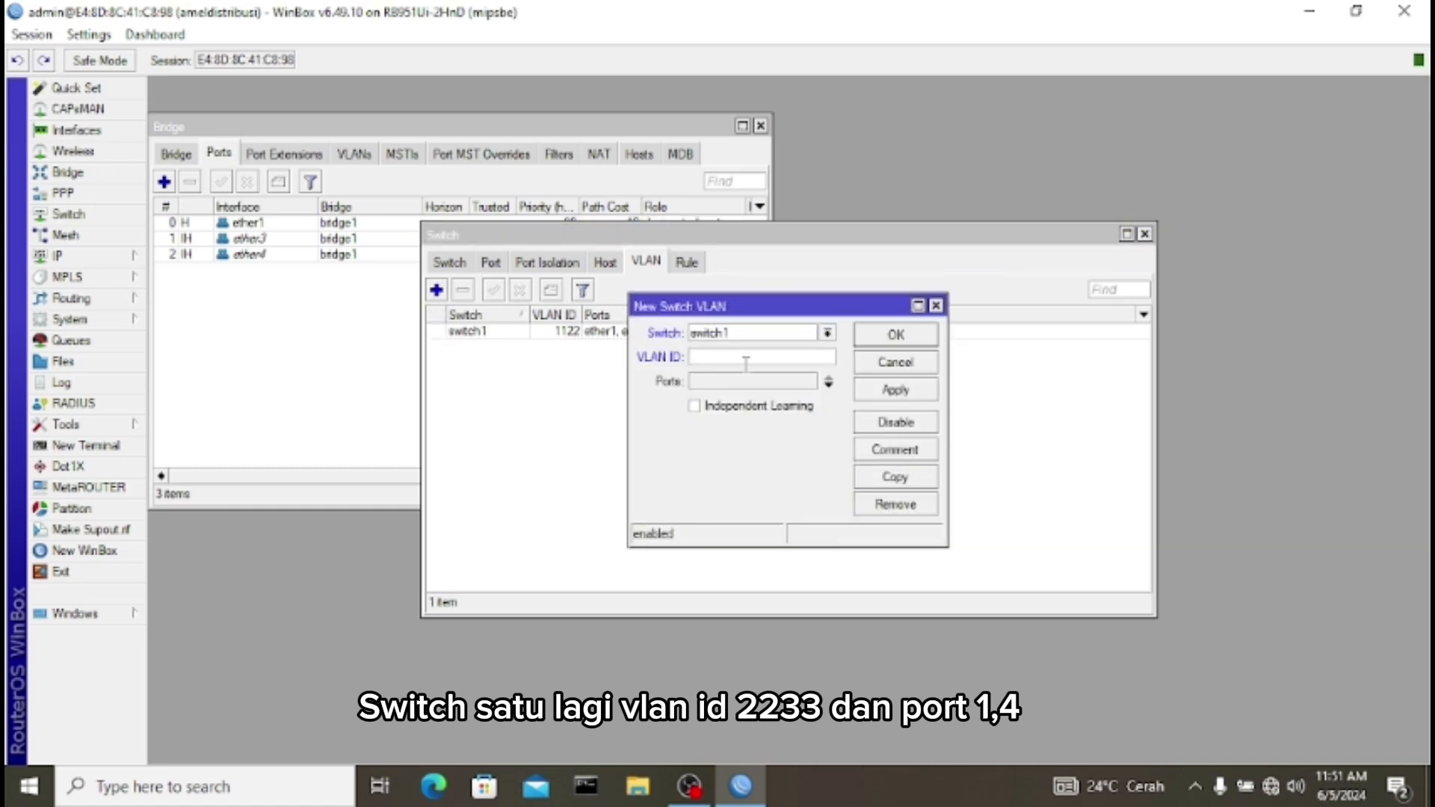
text(2233)
click(743, 381)
click(828, 386)
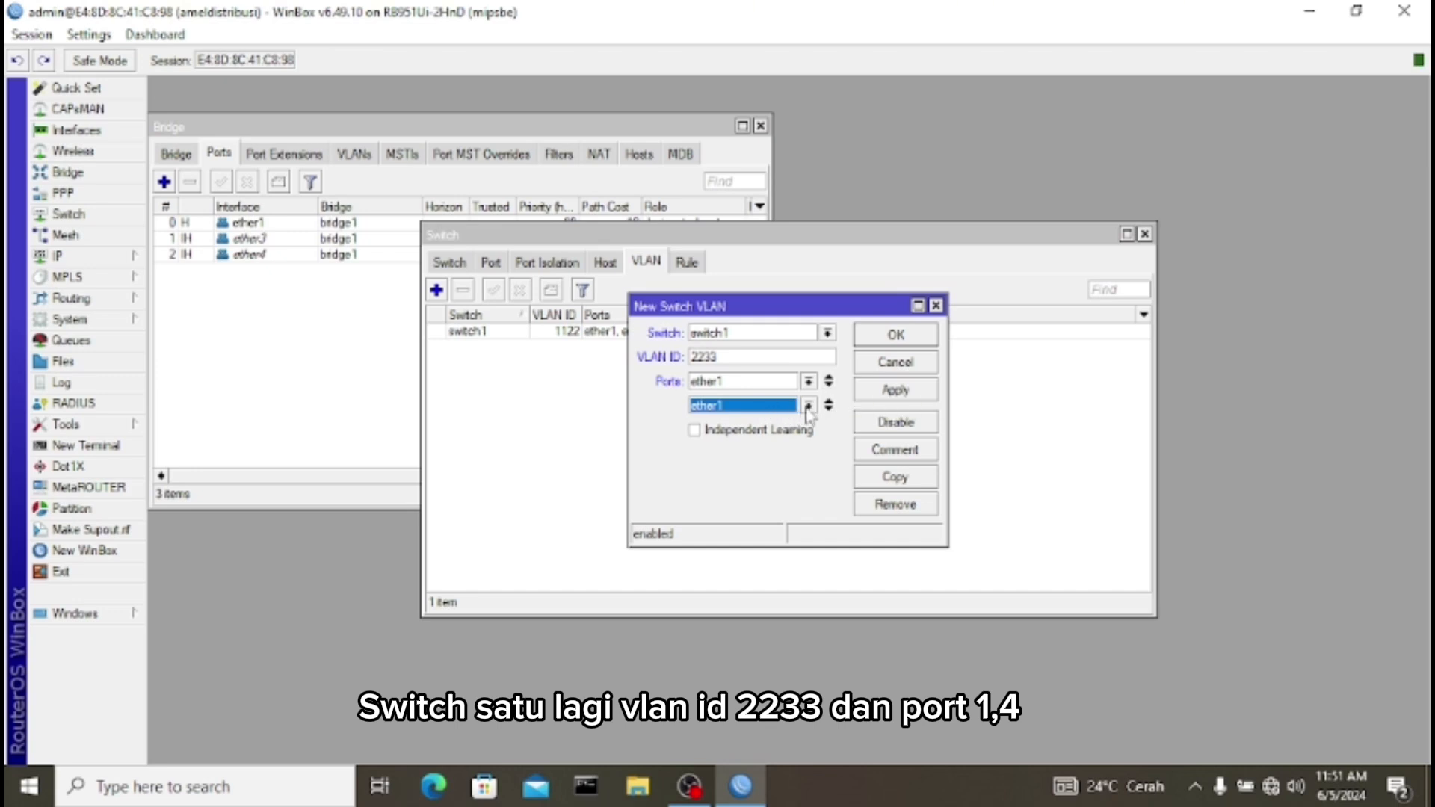
click(808, 405)
click(792, 463)
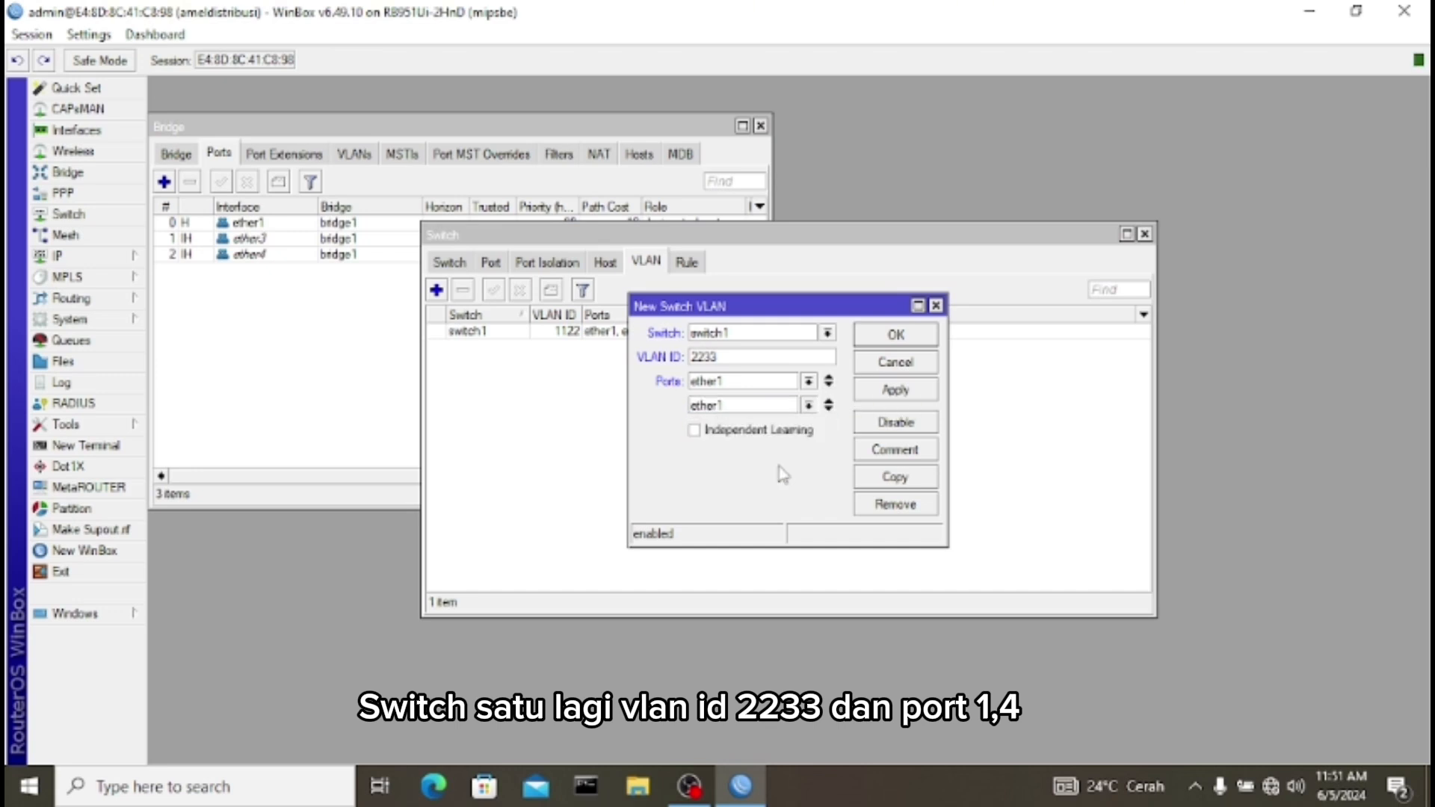
click(879, 395)
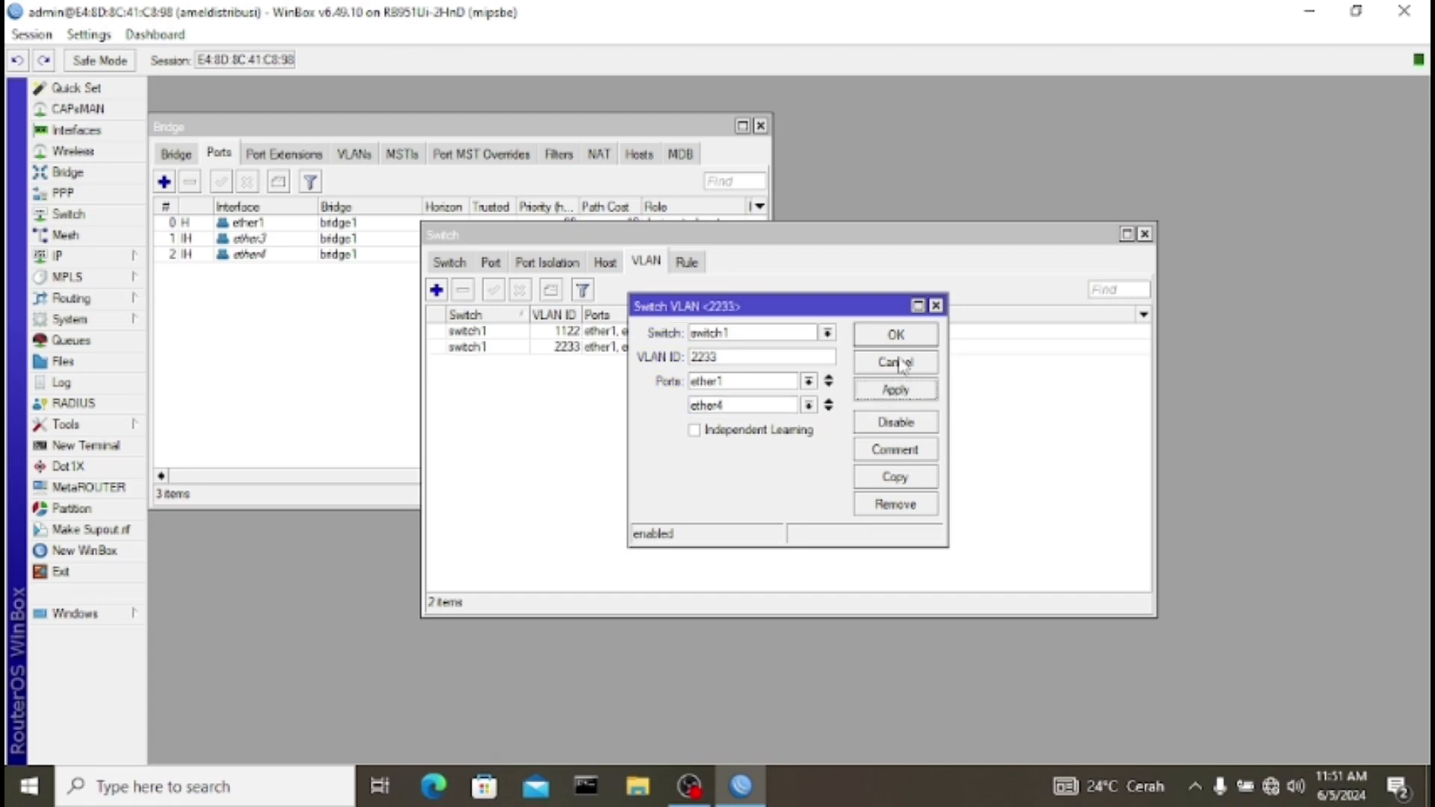
click(896, 335)
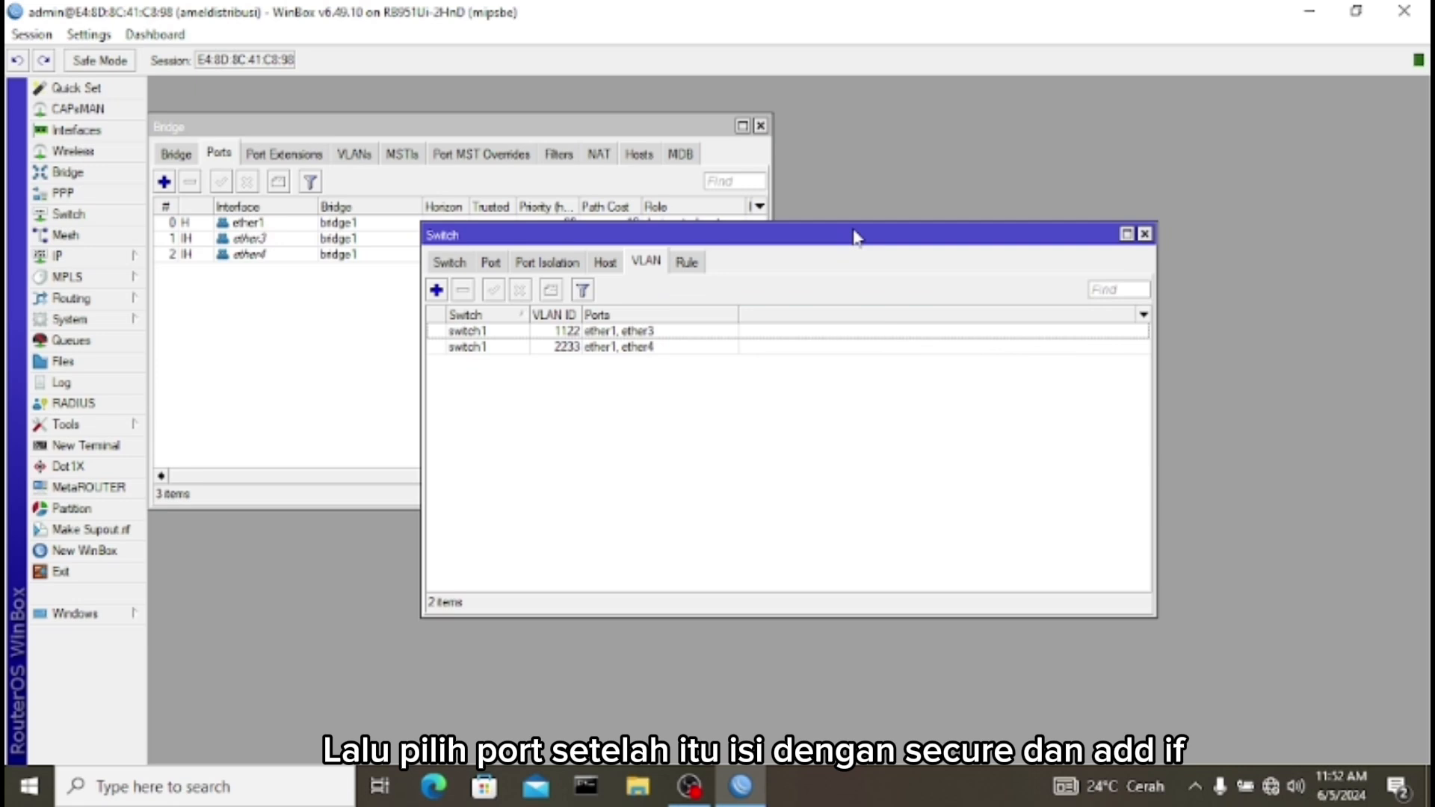
Step: Configure switch port ether1 with VLAN mode secure and VLAN header add if missing, keeping the default VLAN ID
click(489, 263)
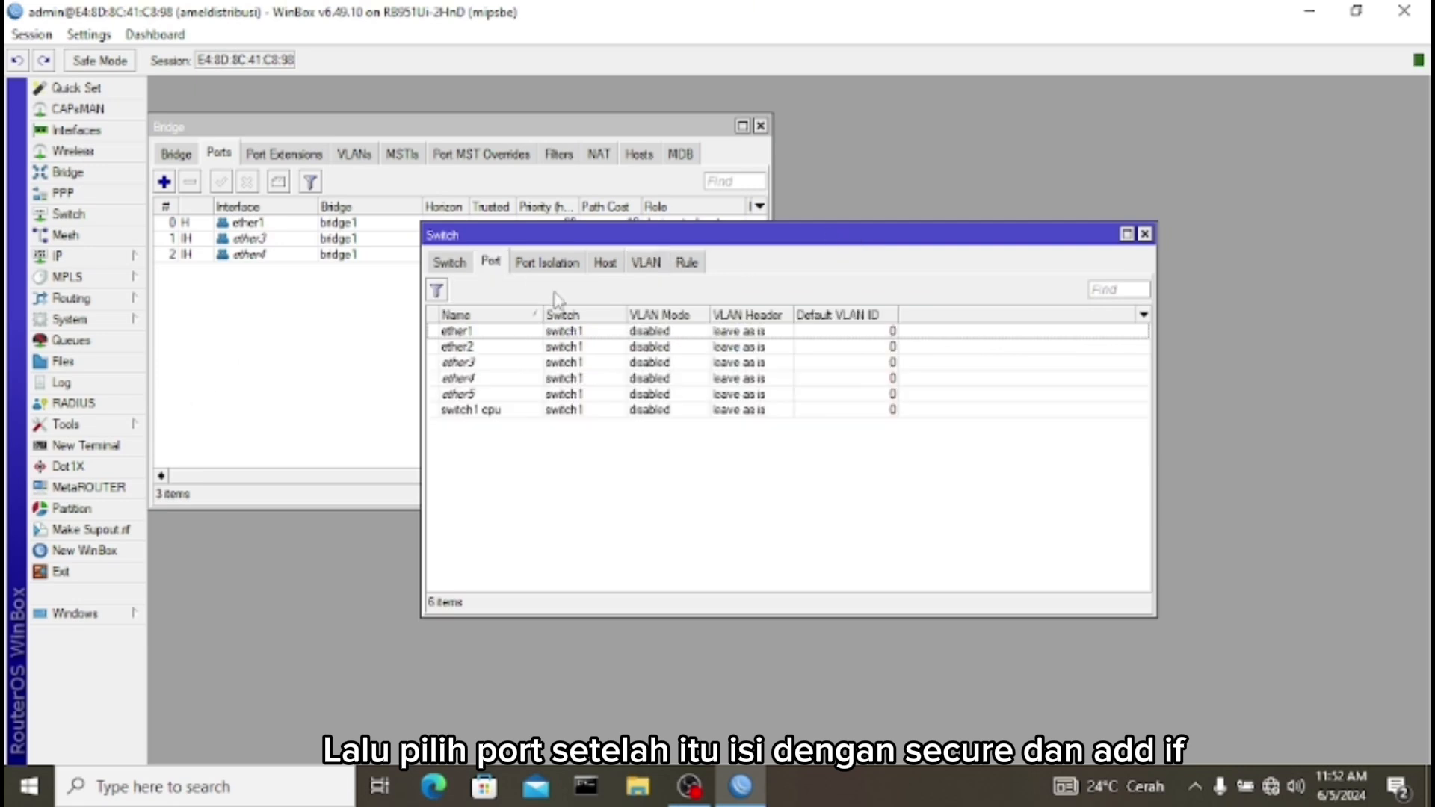
click(635, 333)
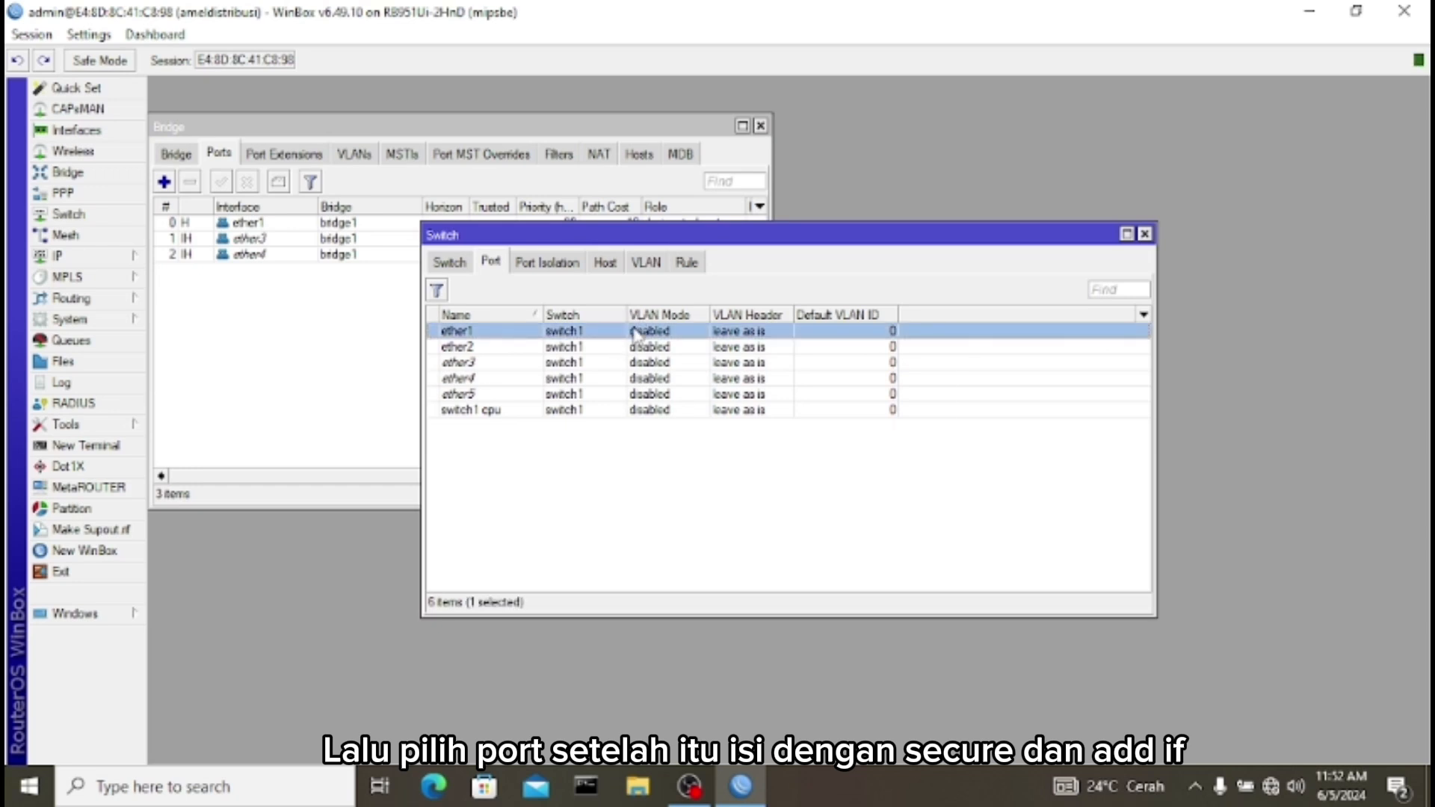
double_click(634, 334)
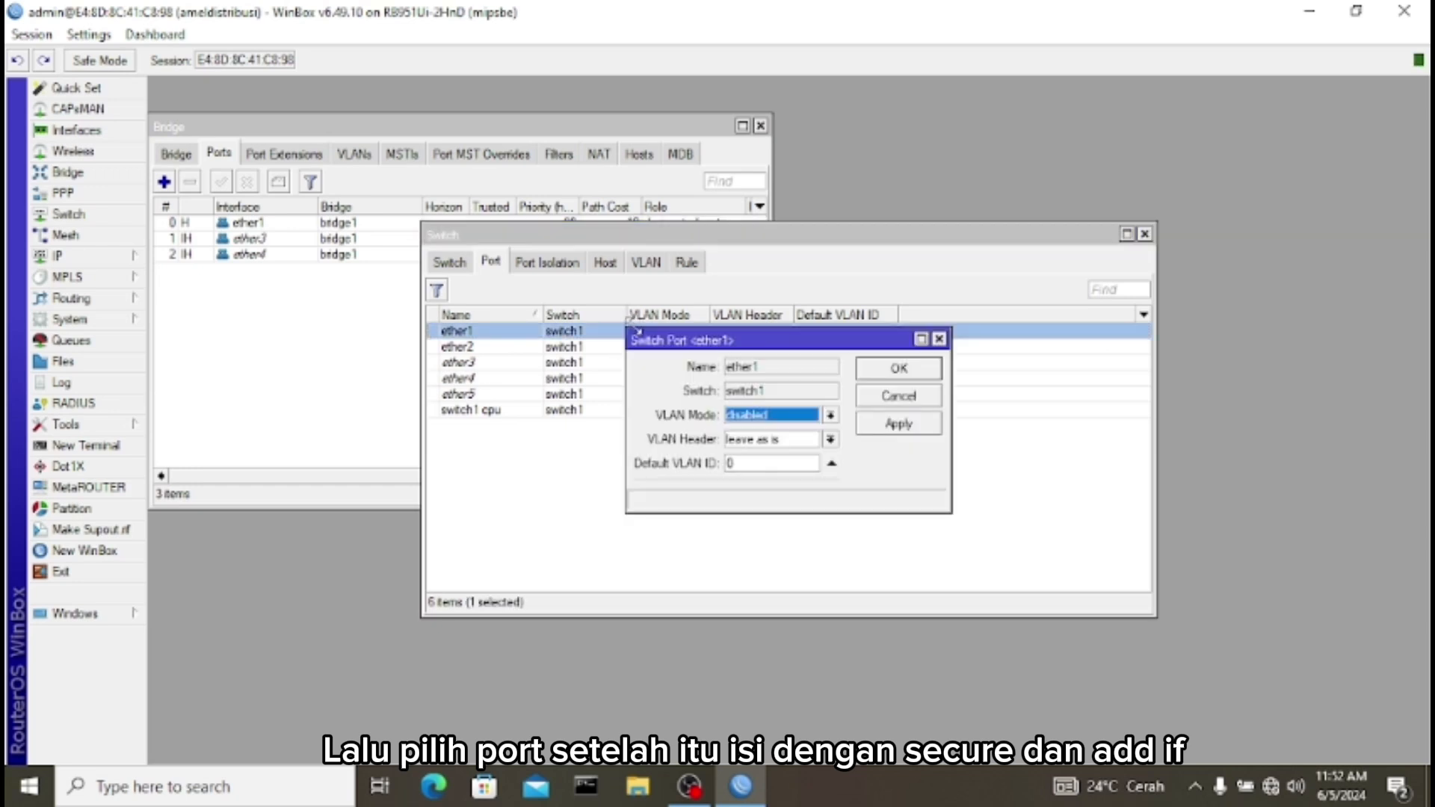
click(761, 416)
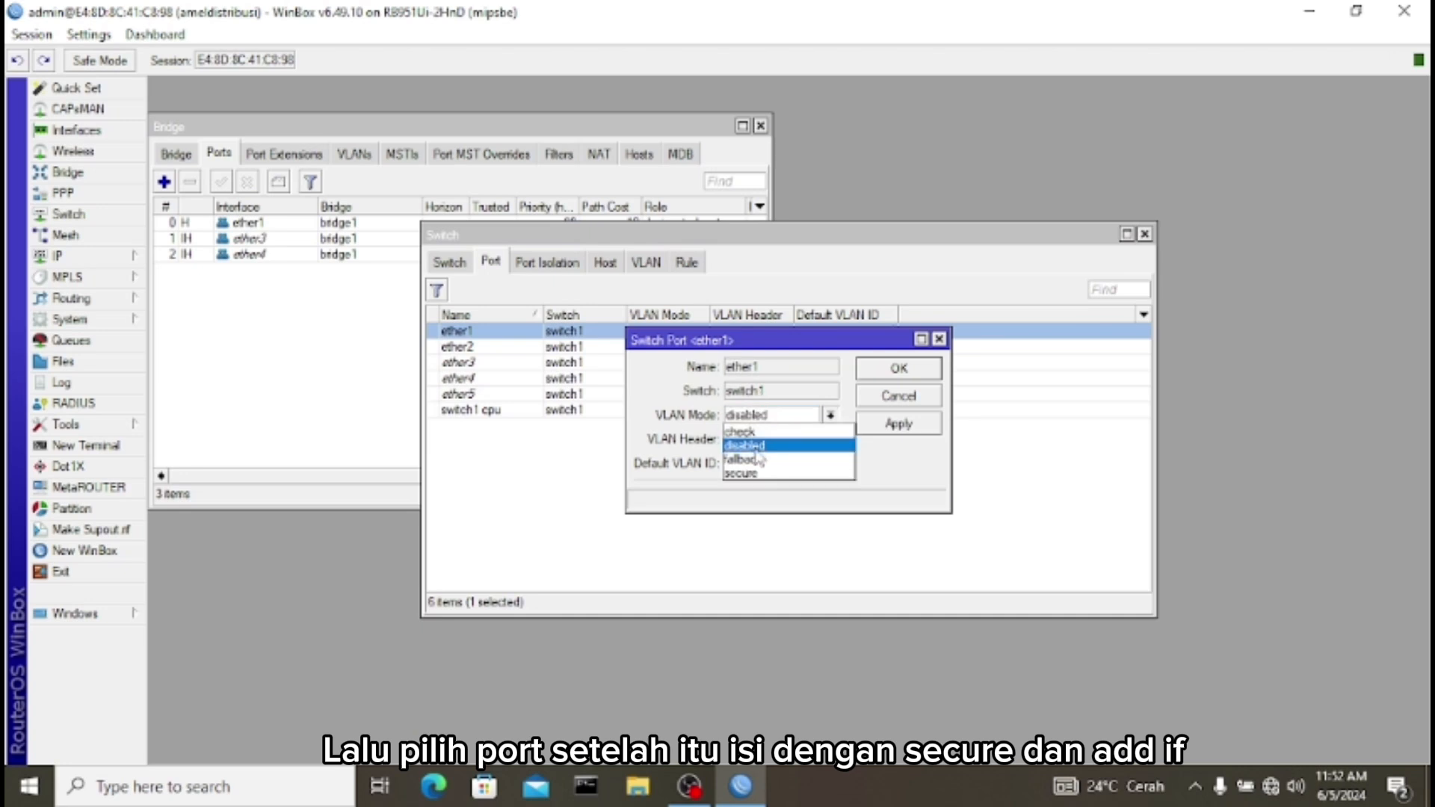
click(753, 473)
click(756, 440)
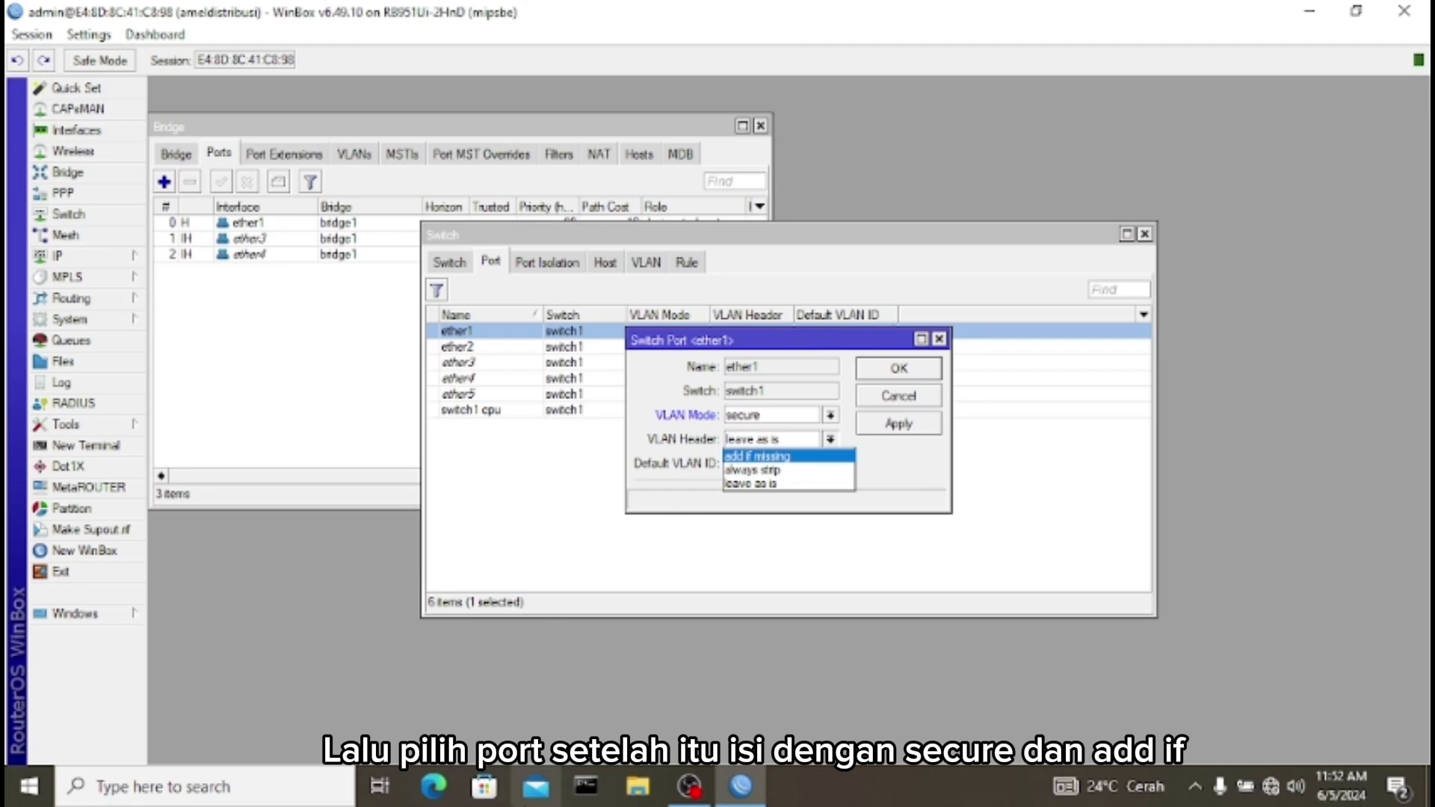
click(816, 459)
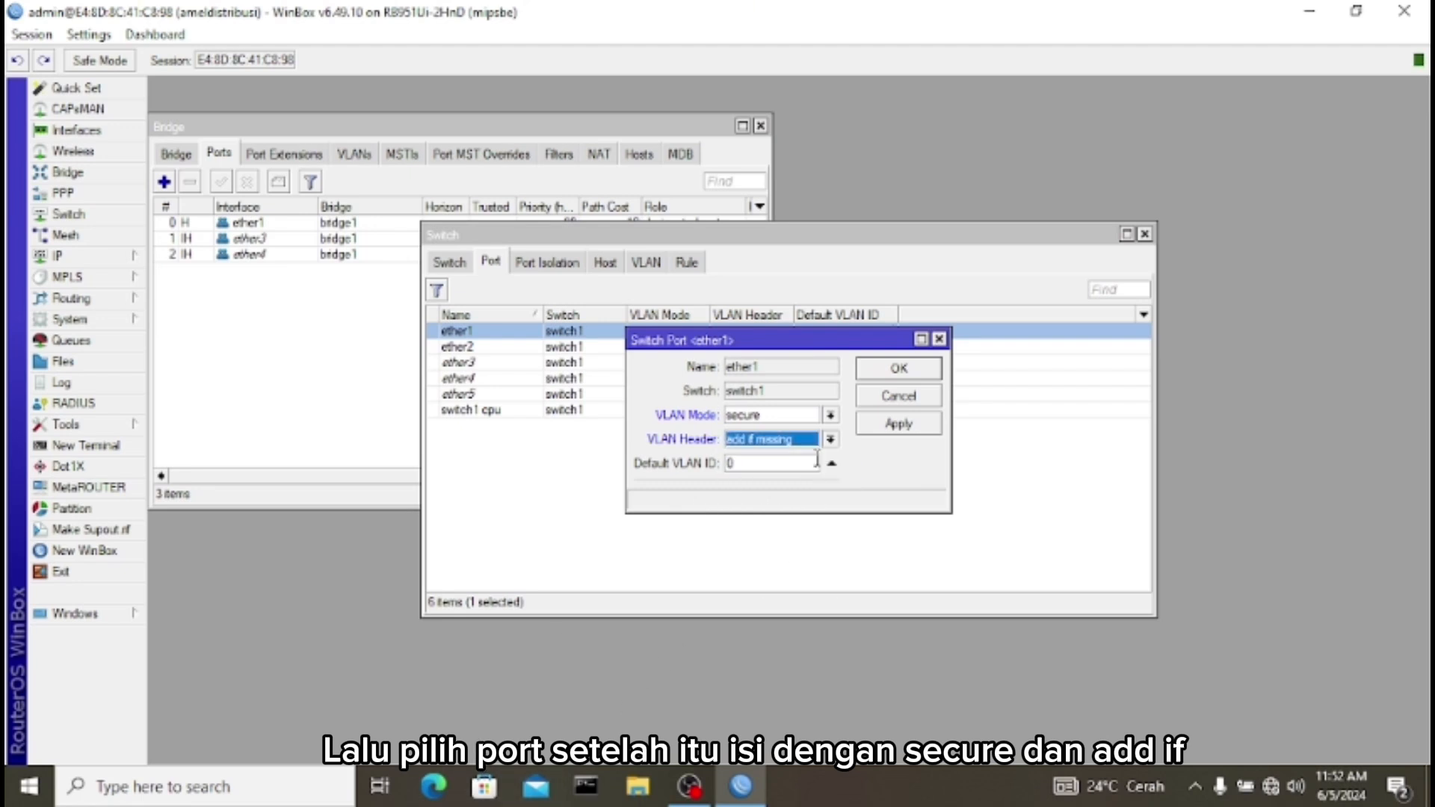
click(899, 424)
click(899, 369)
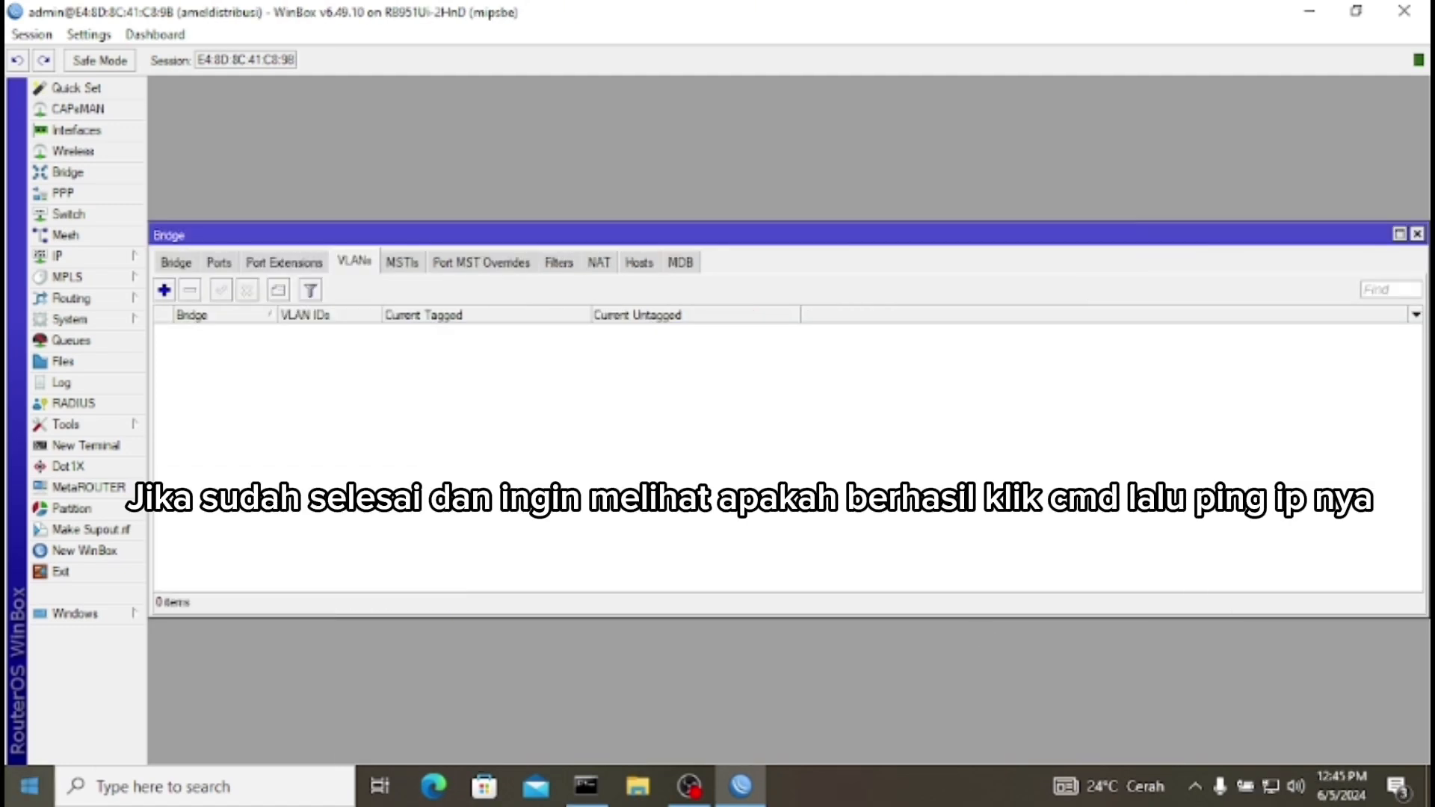
Step: Switch to Command Prompt and run ipconfig twice to check the Ethernet adapter's IPv4 address and gateway
click(586, 785)
text(ipc)
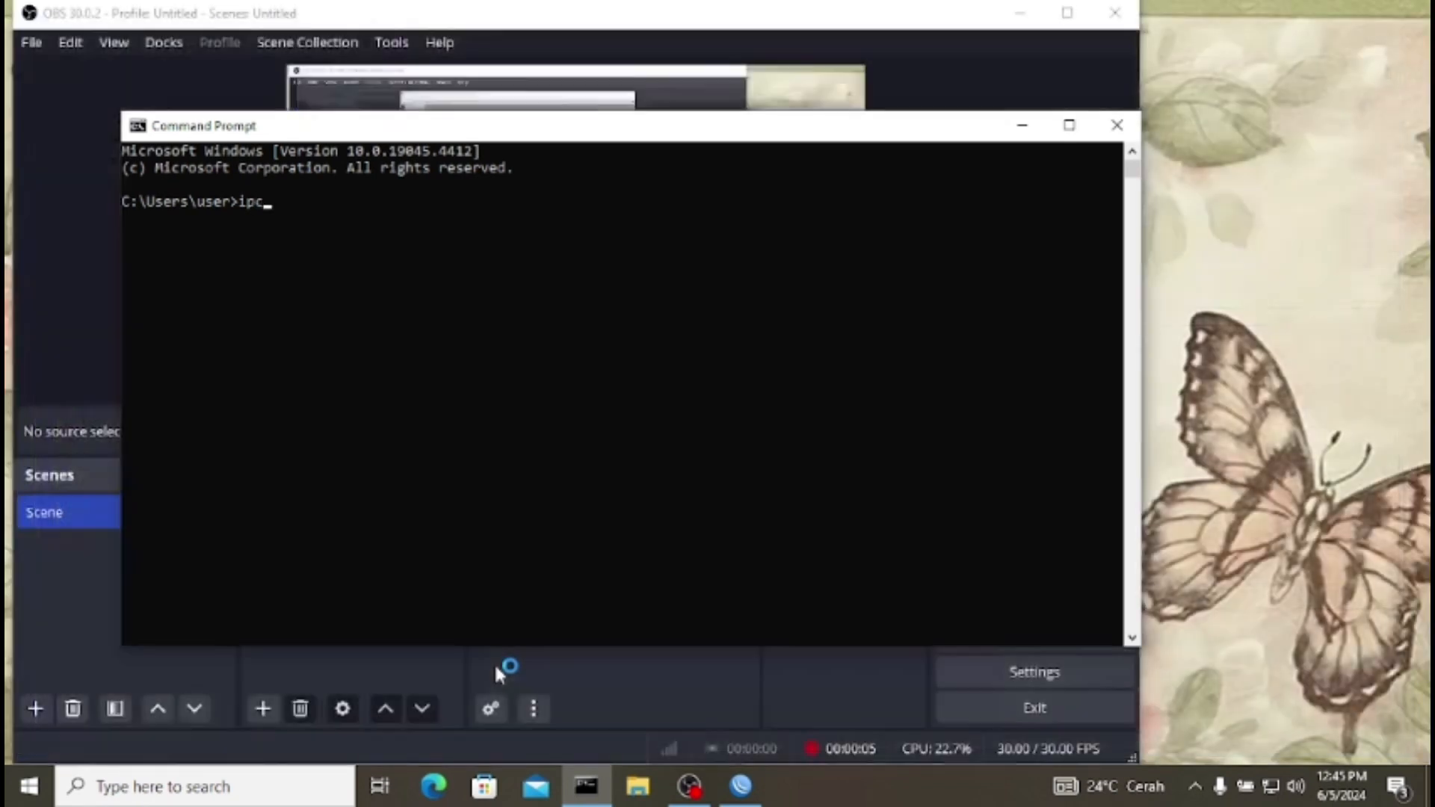
text(onfi)
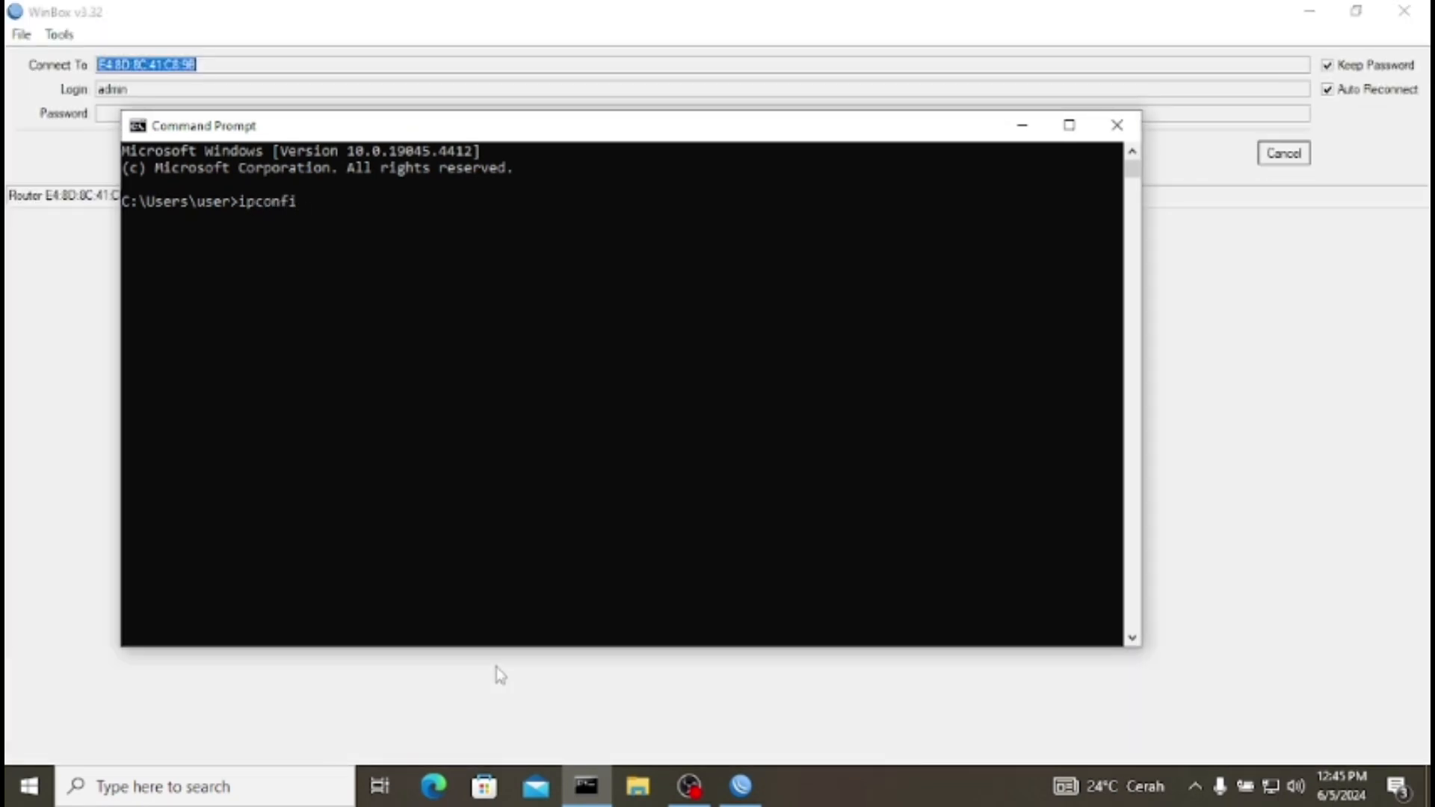
text(g)
key(Return)
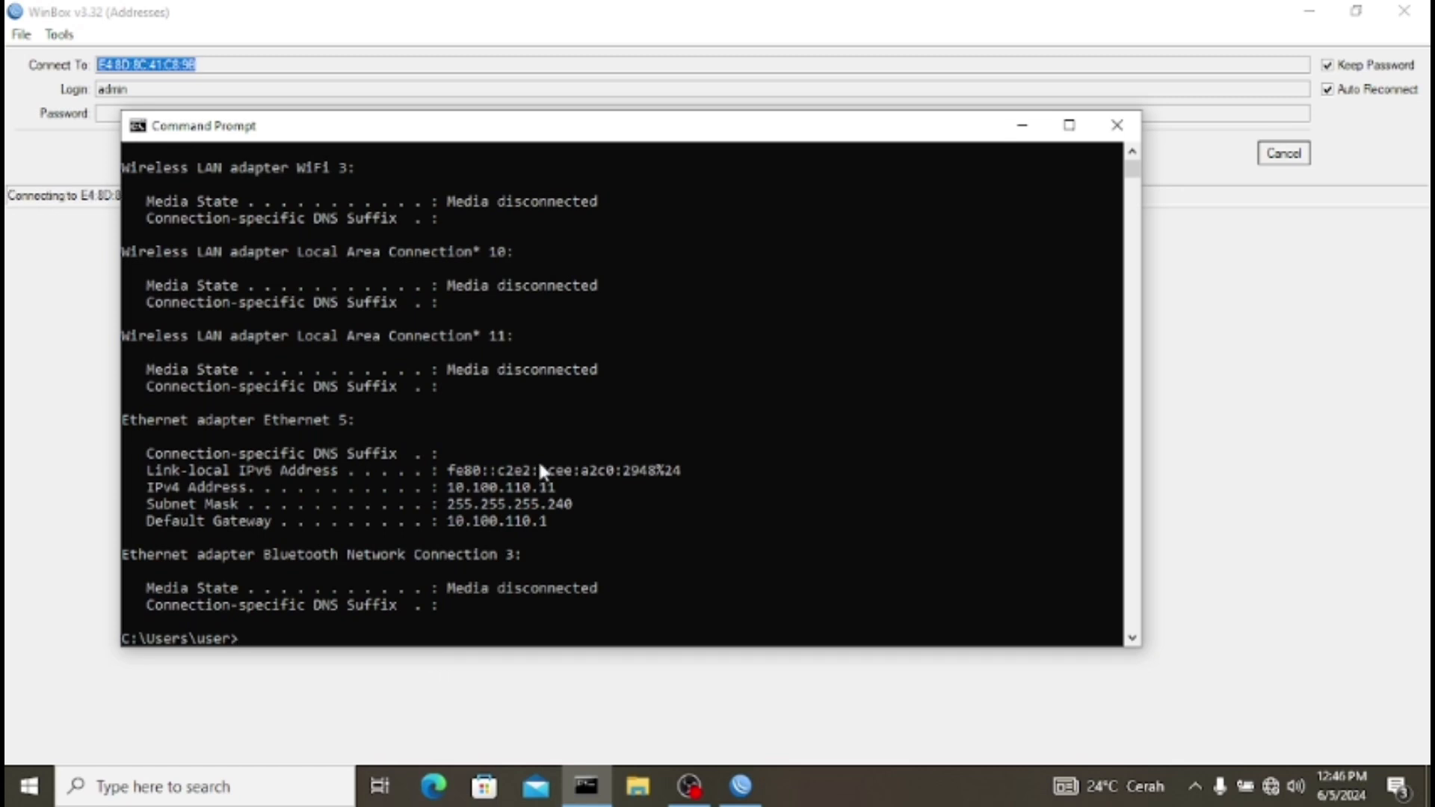
key(Up)
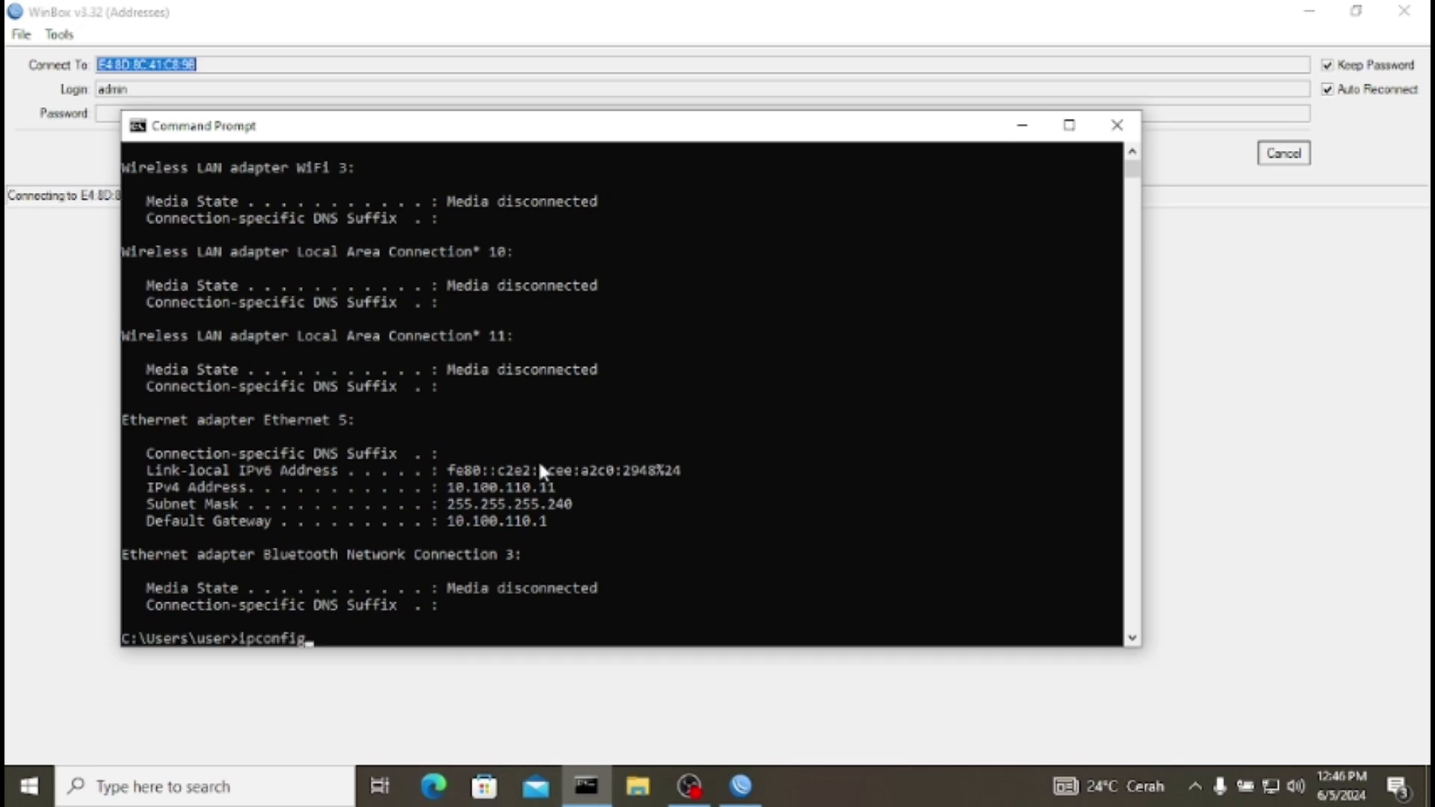
key(Return)
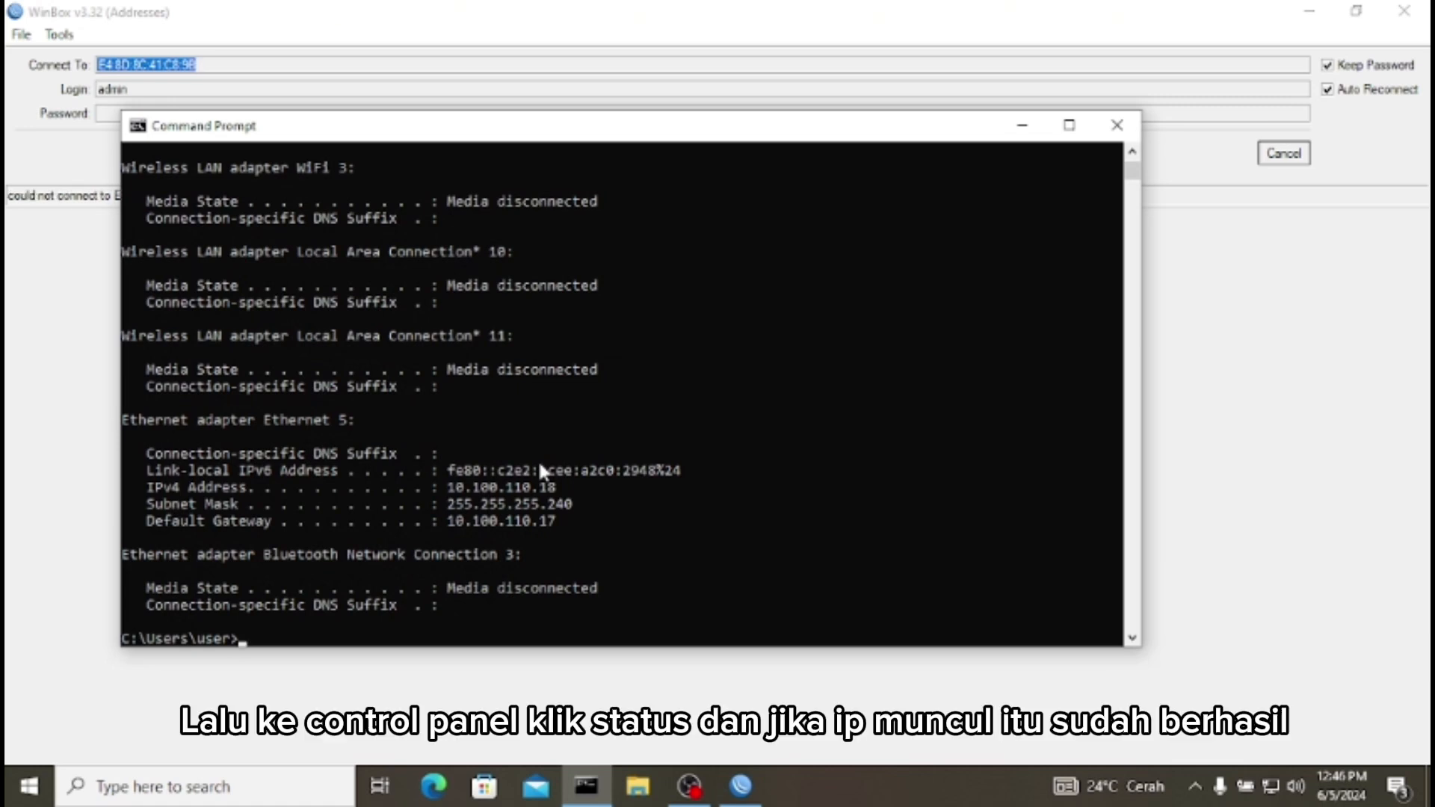
Step: Switch to Control Panel and open the adapter list in Network Connections through the Network and Sharing Centre
click(160, 786)
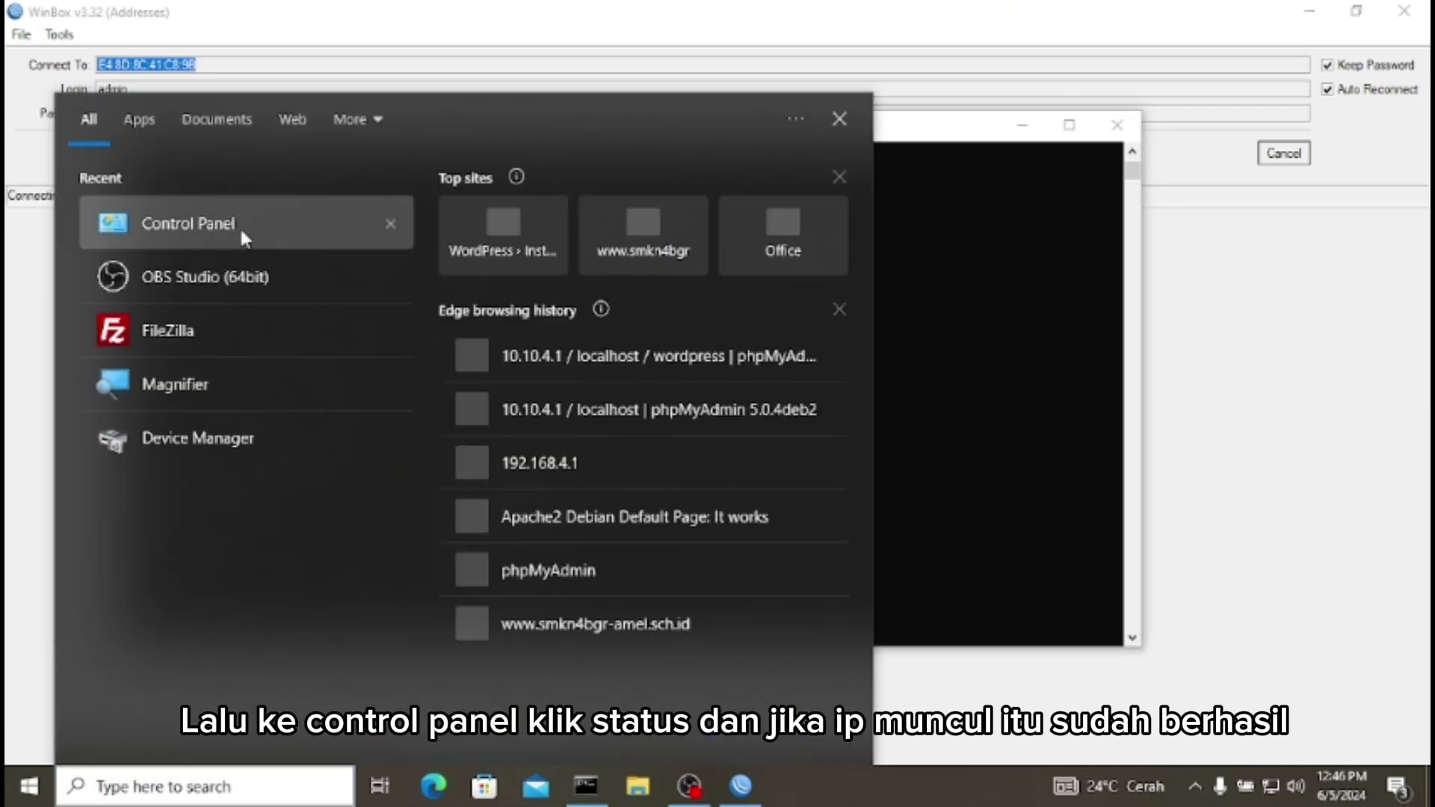
click(240, 229)
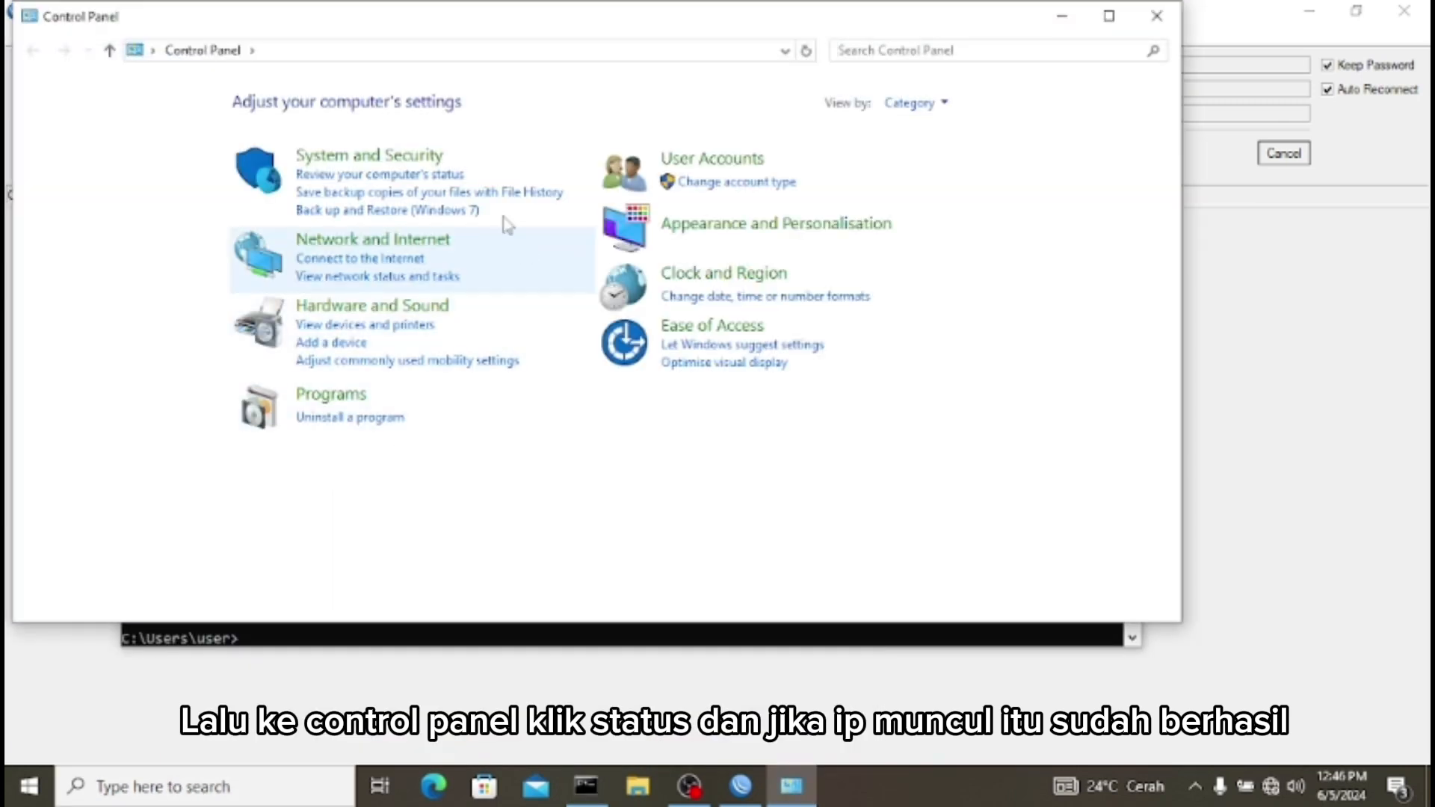
click(309, 240)
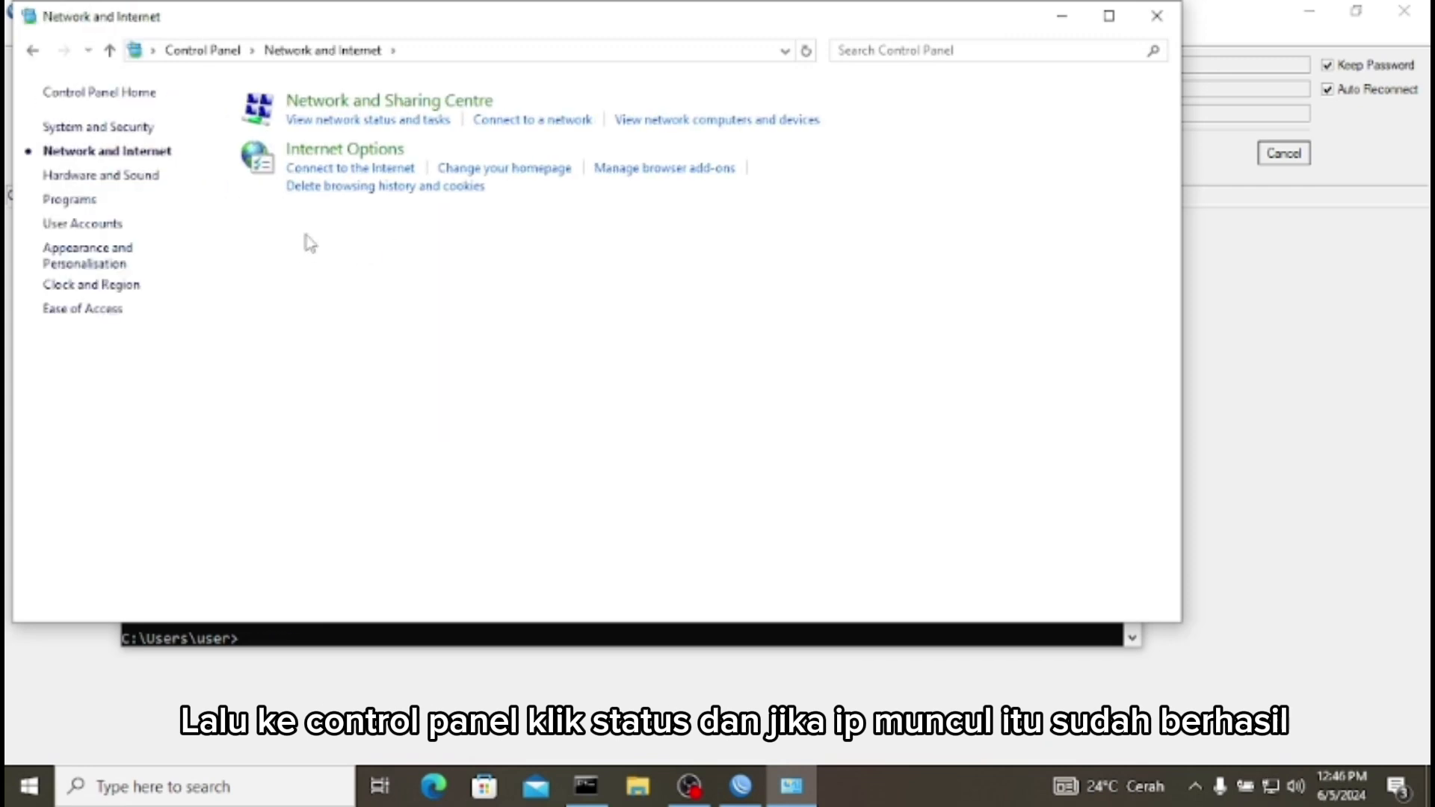
click(377, 105)
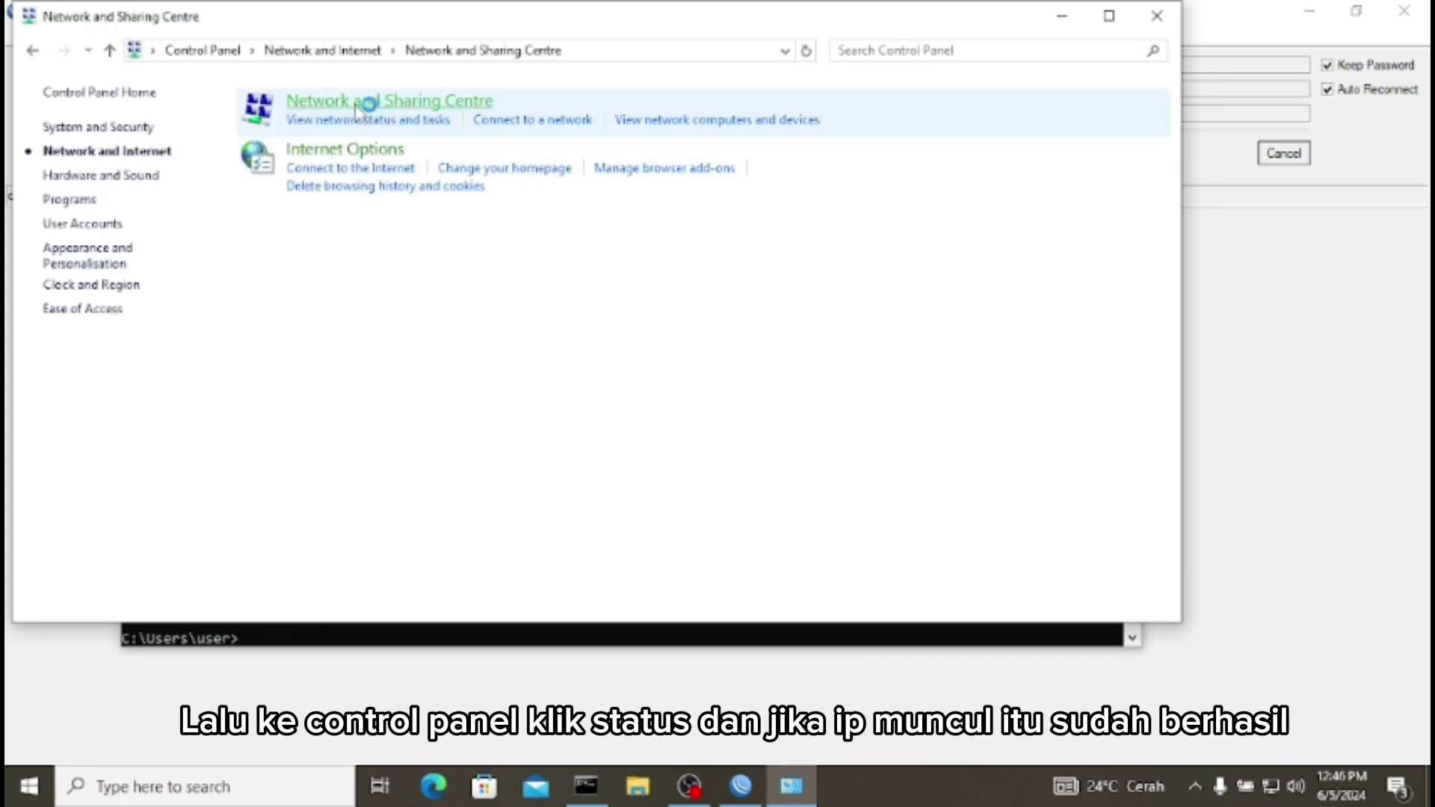
click(97, 133)
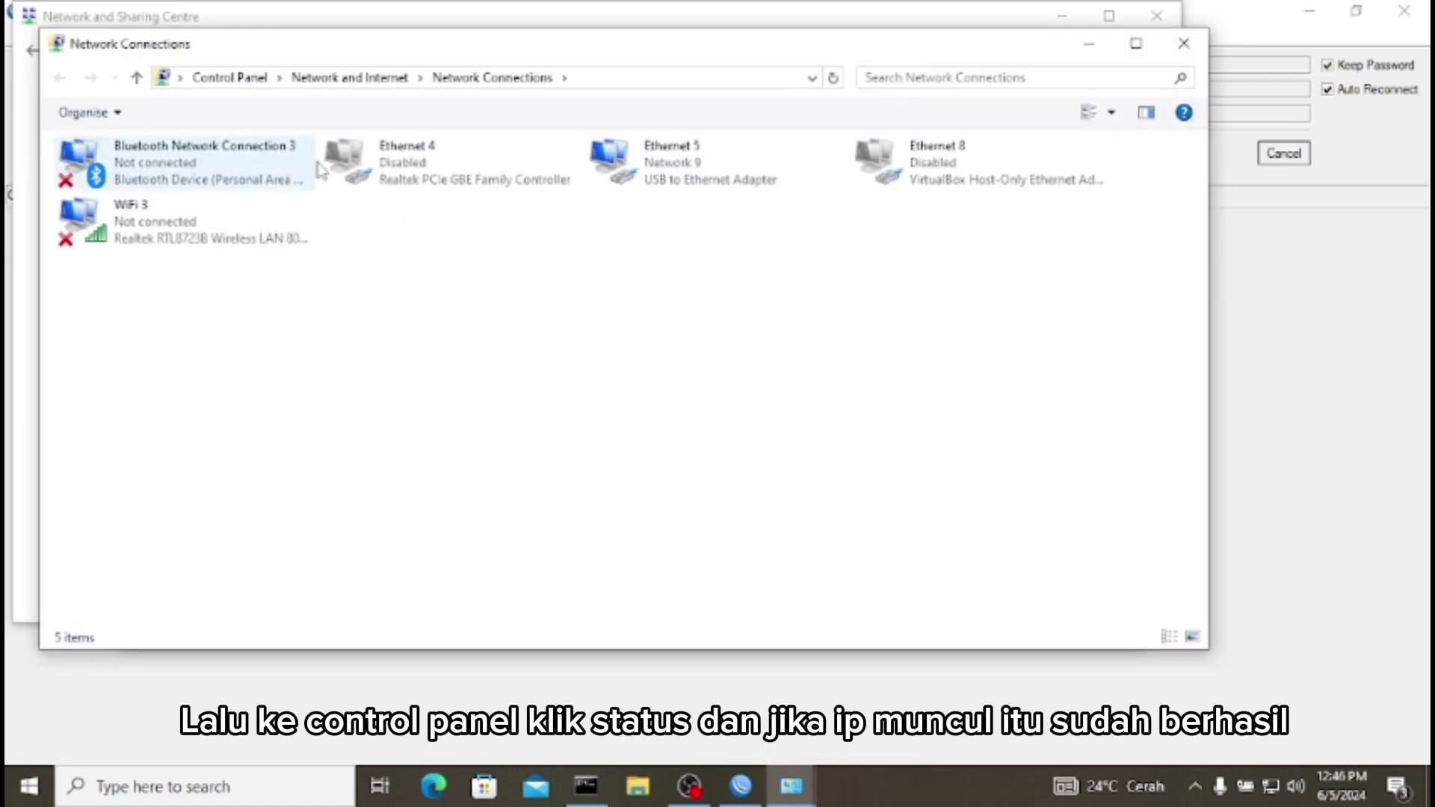
Step: View the network connection details of Ethernet 5 to check its DHCP-assigned addresses, and close the details
right_click(722, 171)
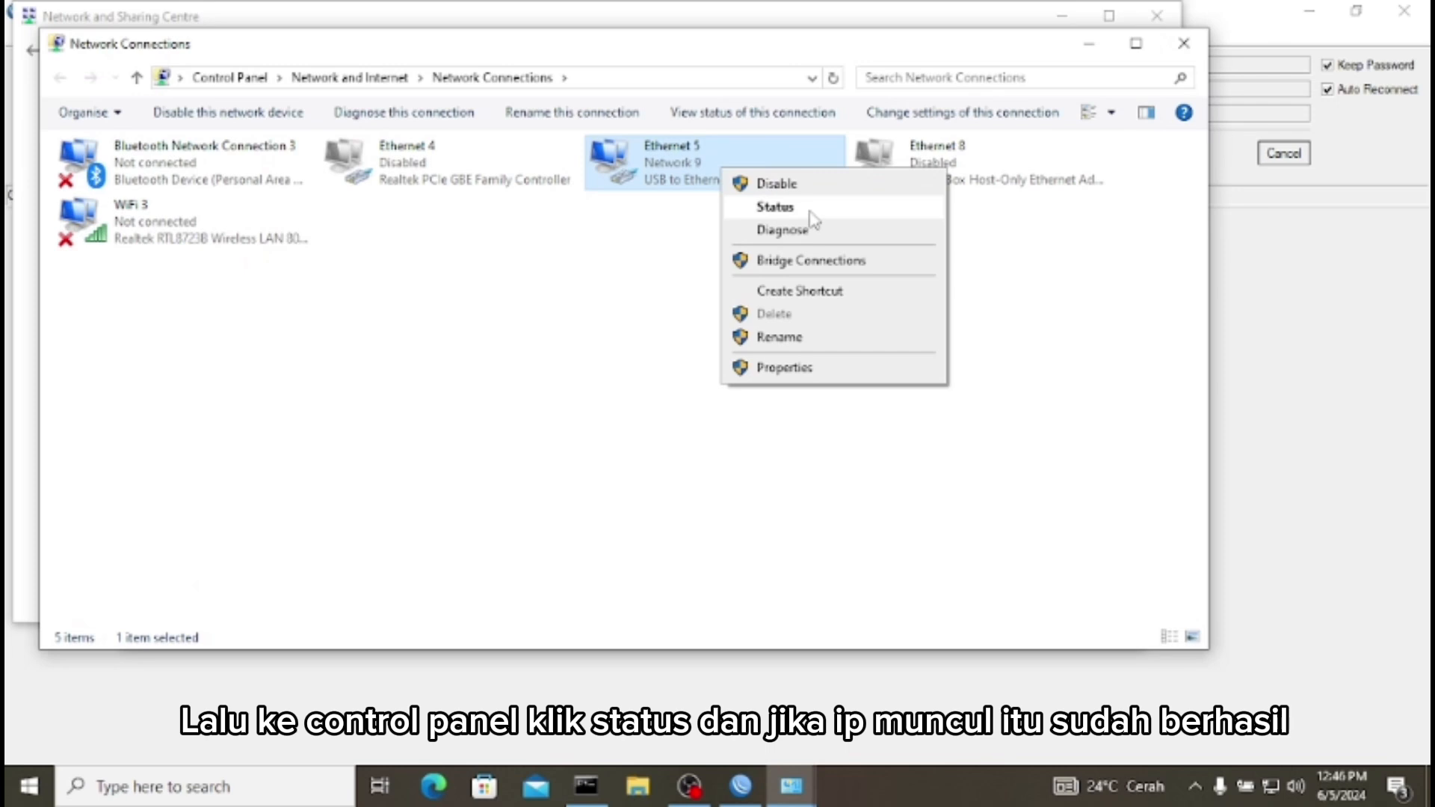
click(815, 206)
click(621, 384)
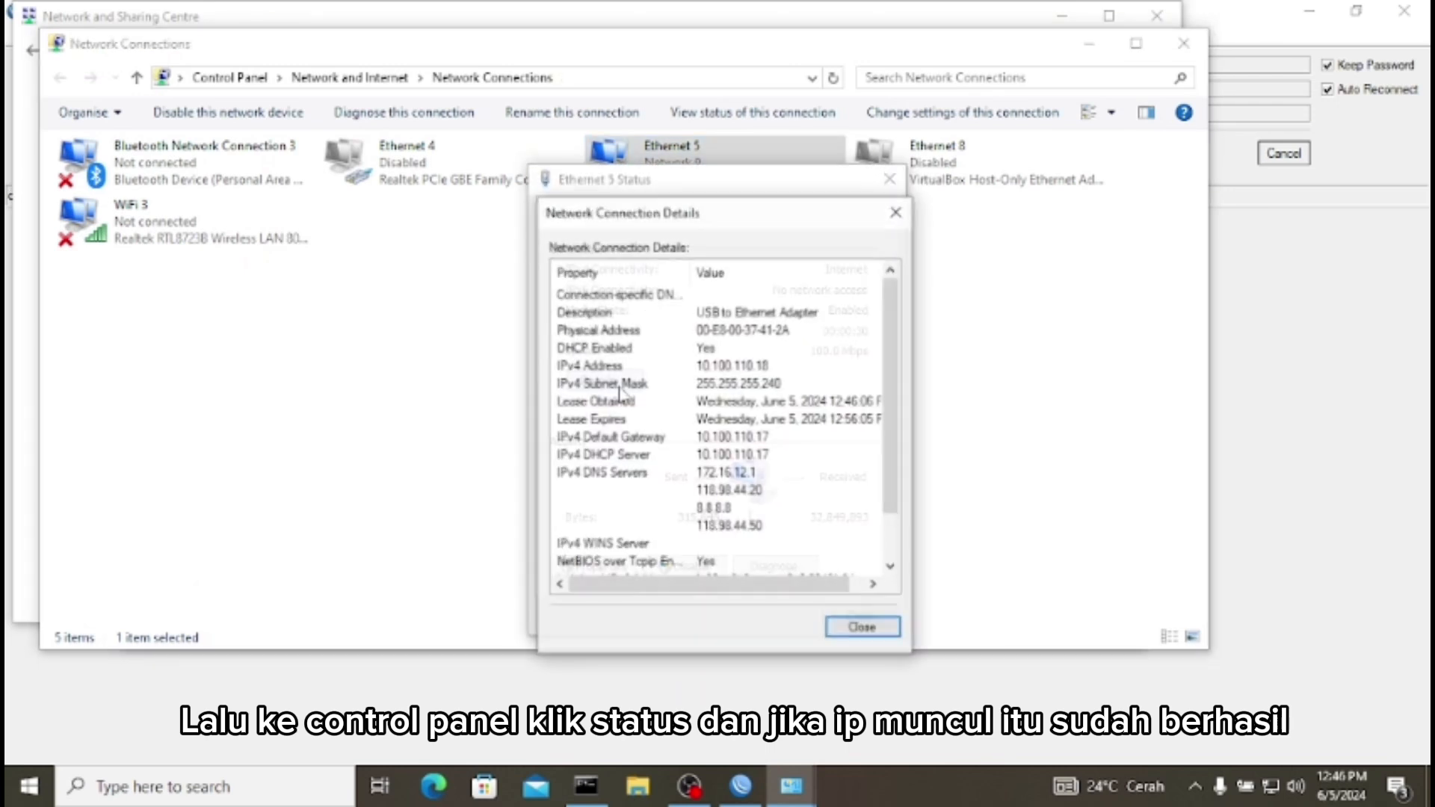
click(861, 629)
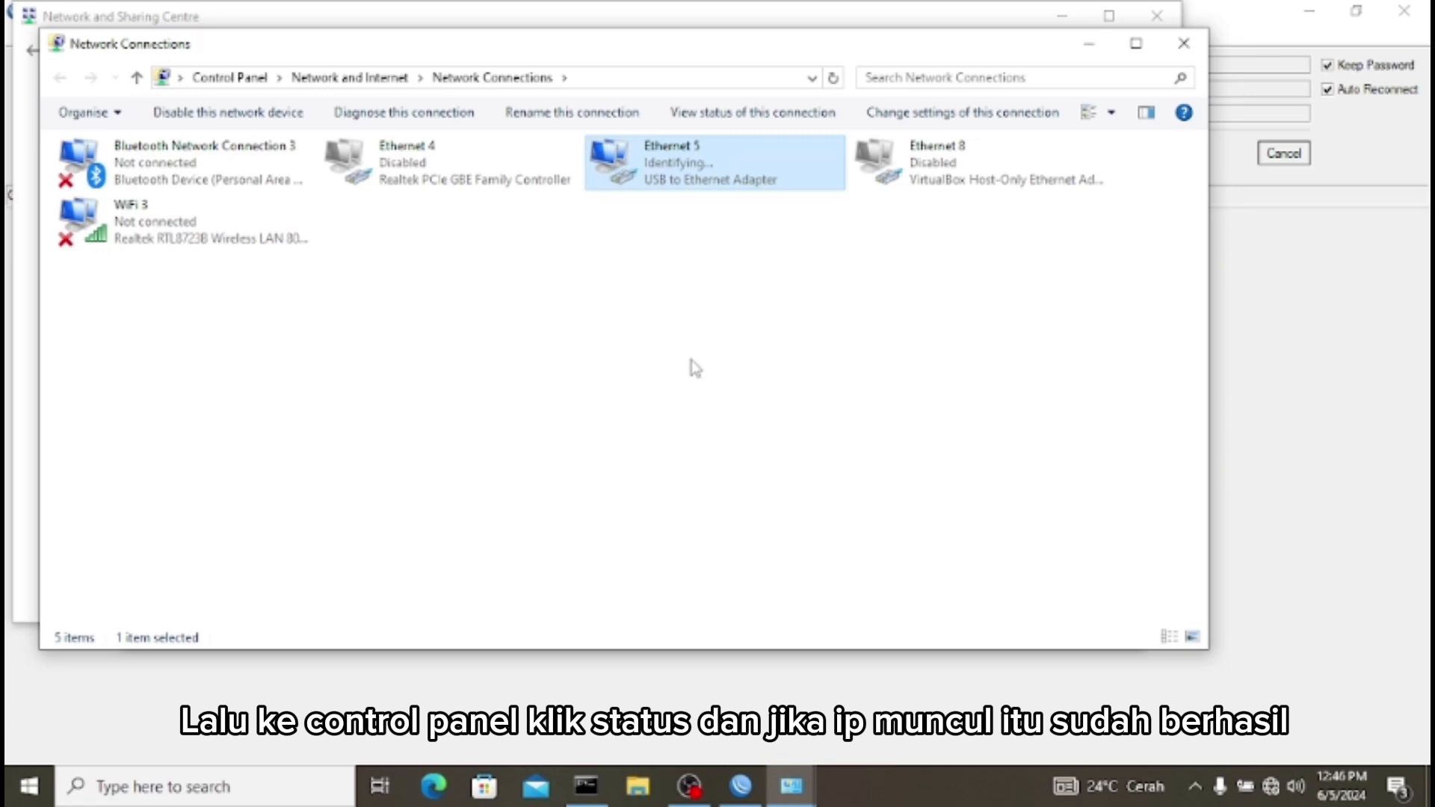
Step: Reopen the Ethernet 5 status and its connection details to check the renewed DHCP lease
right_click(693, 166)
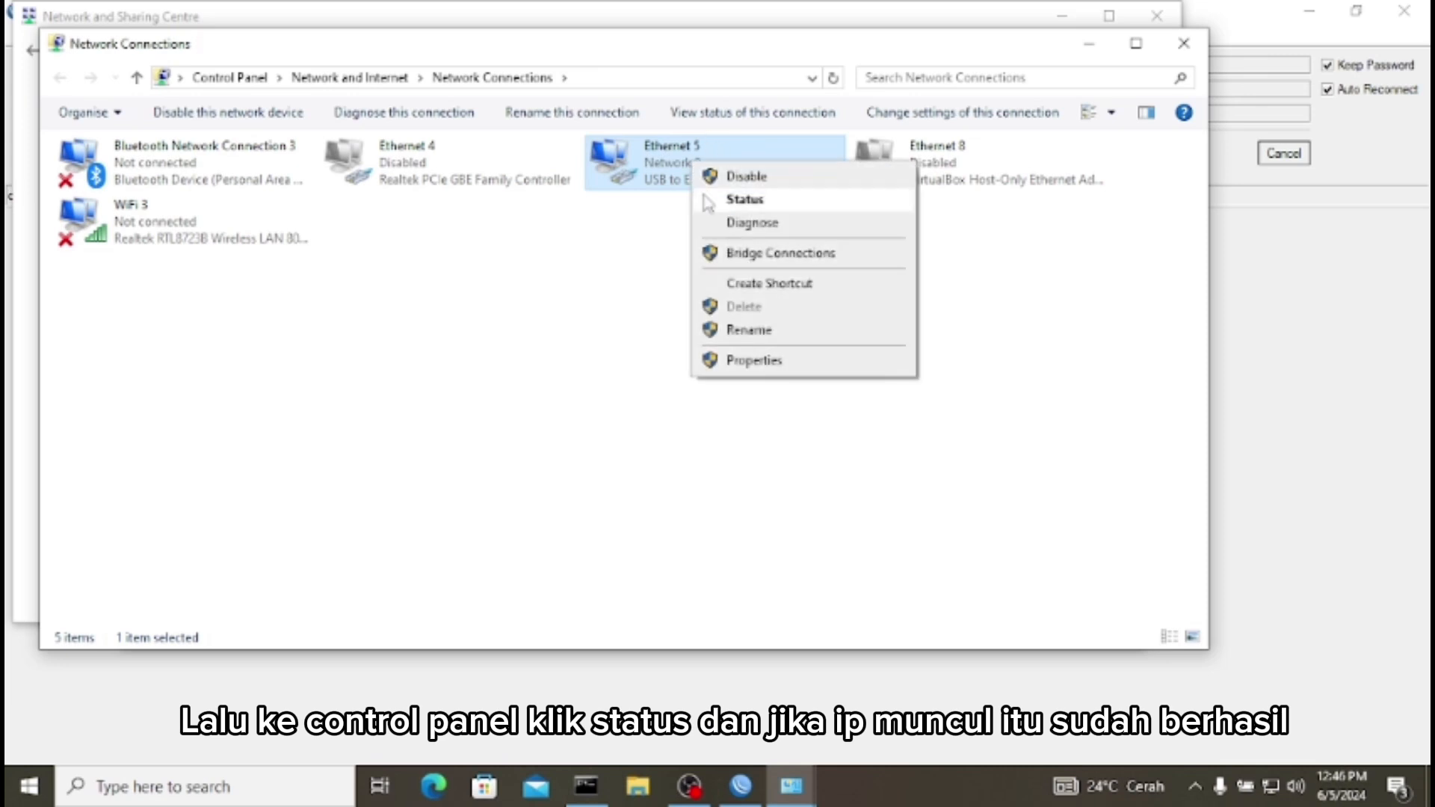
click(748, 200)
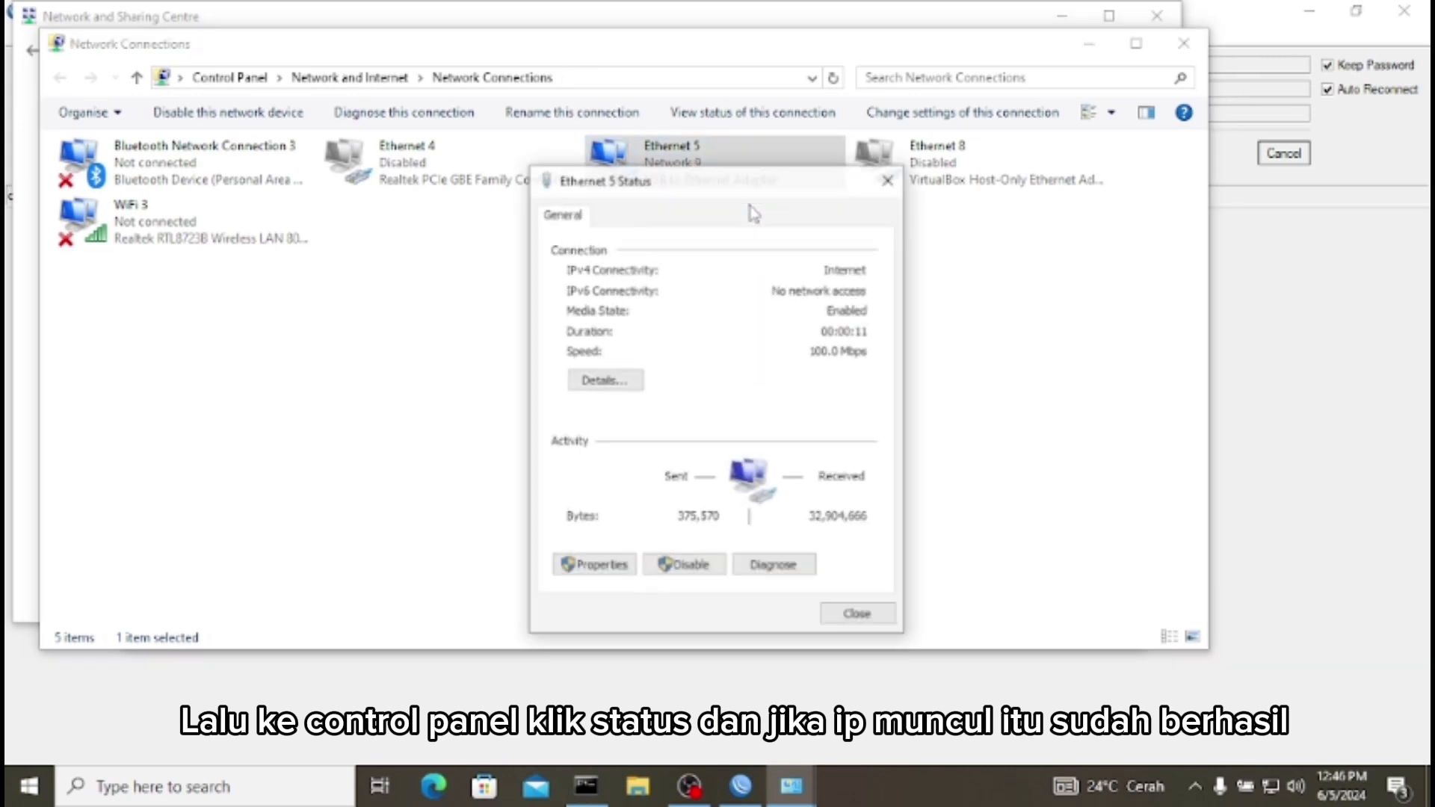
click(630, 382)
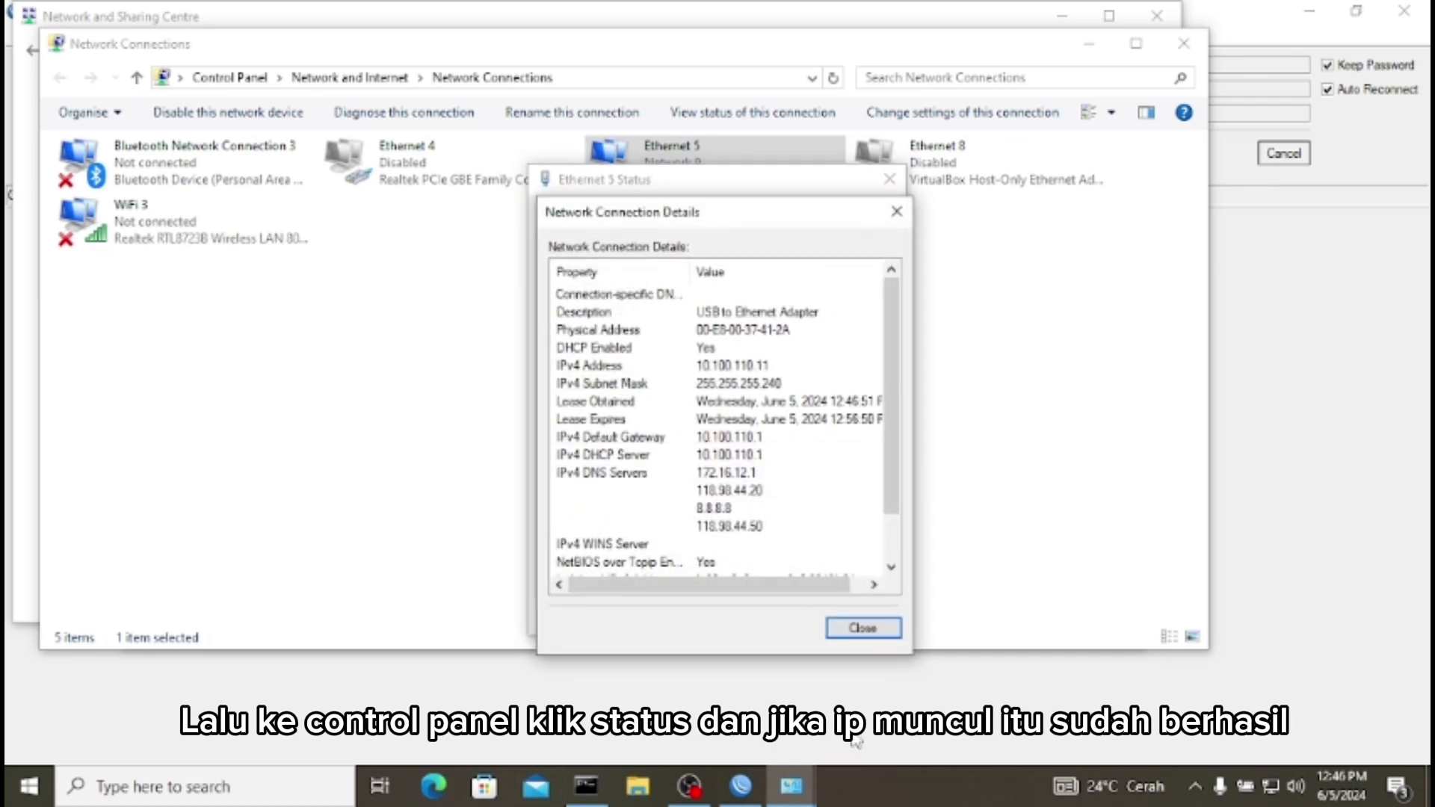